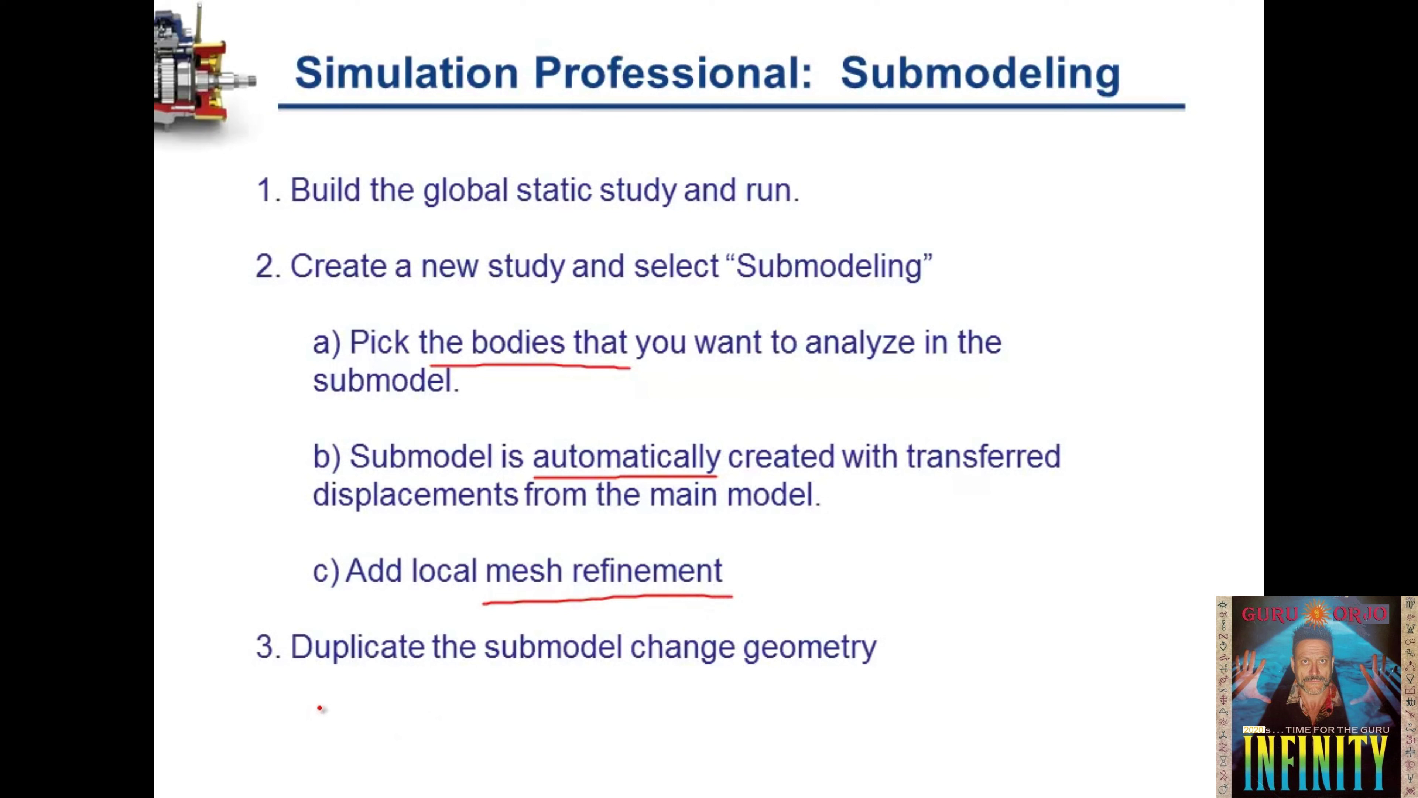
- Draw a red pen underline beneath '3. Duplicate the submodel change geometry' on the Submodeling slide
{"action": "left_click_drag", "start_coordinate": [257, 676], "coordinate": [539, 666]}
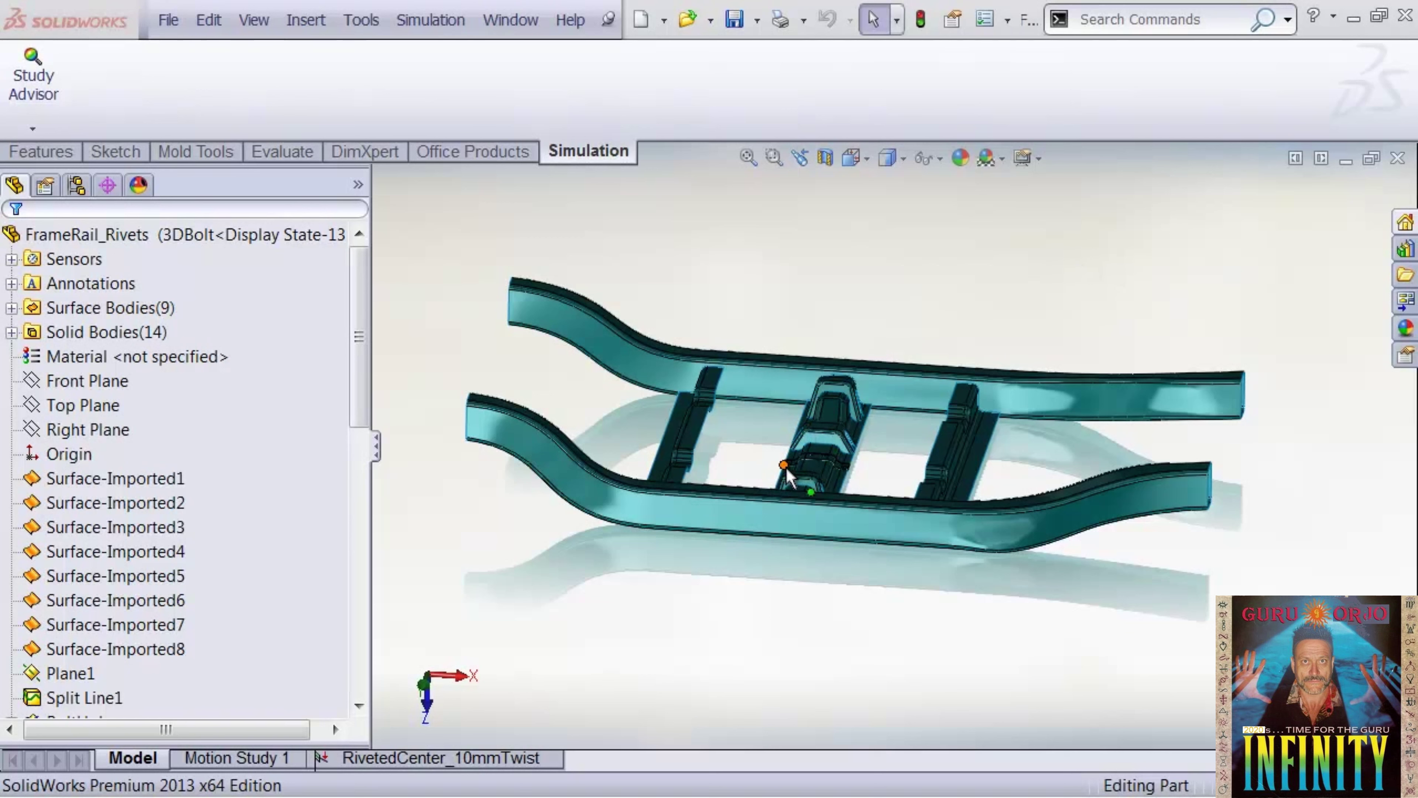
- Activate the ExplView1 exploded view and zoom in on the separated center rail parts
{"action": "left_click", "coordinate": [77, 186]}
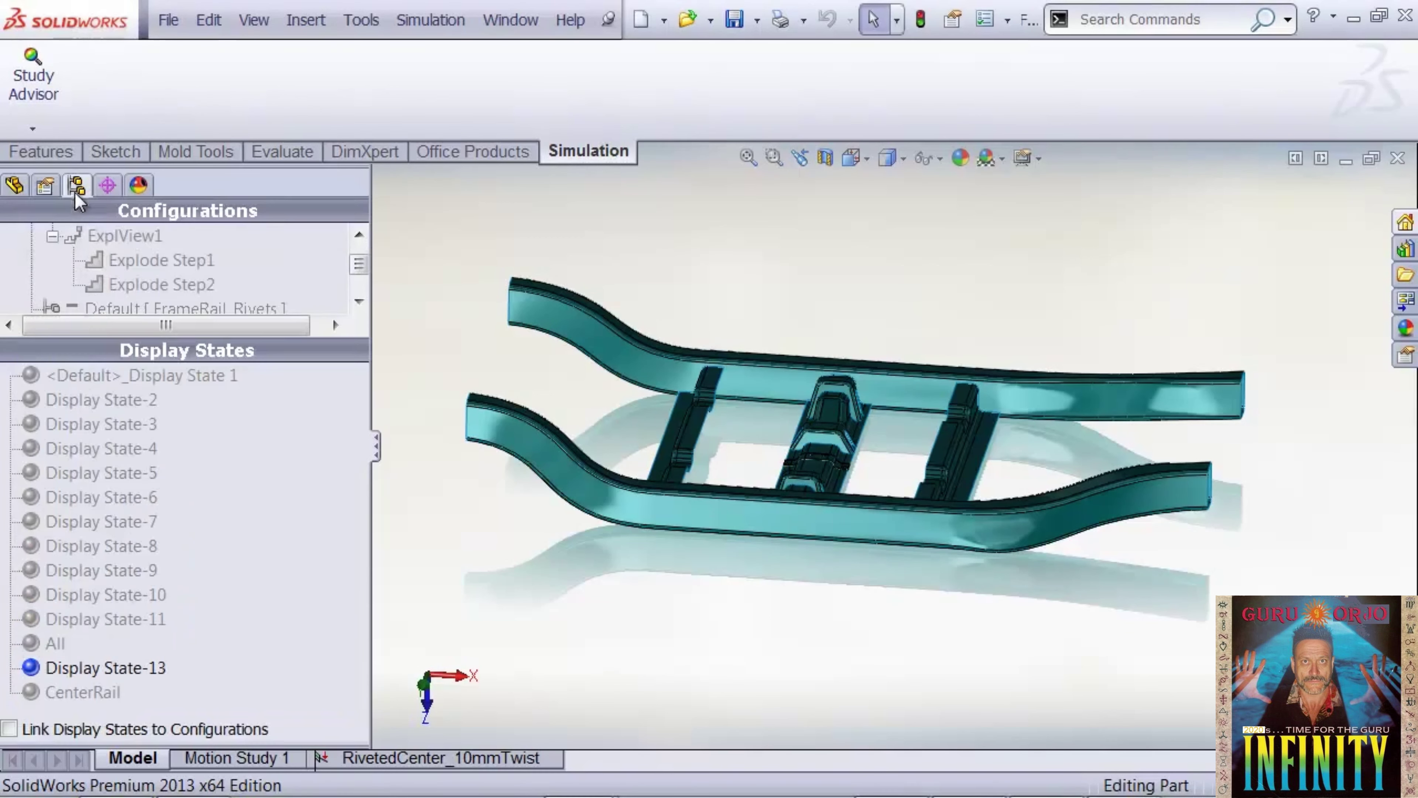
{"action": "left_click", "coordinate": [117, 236]}
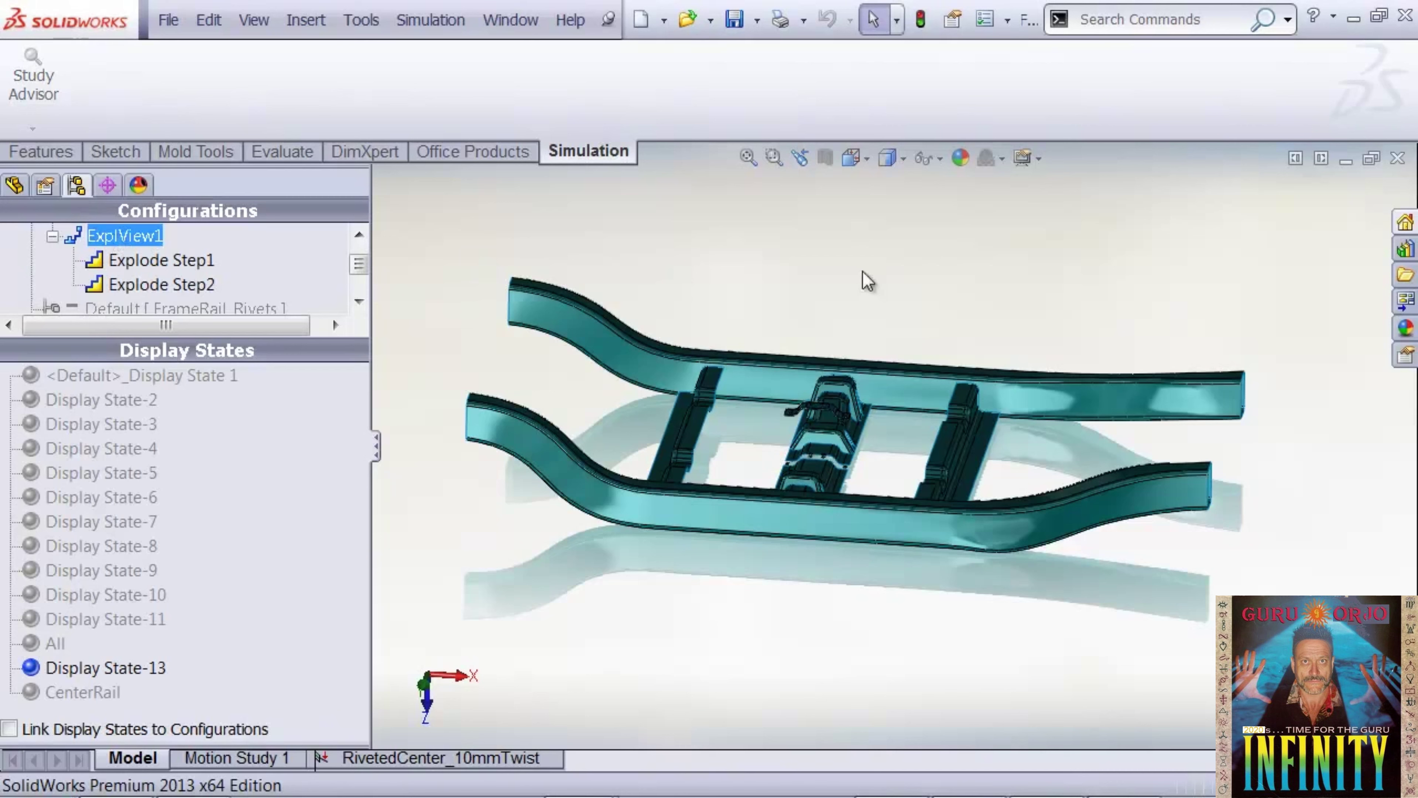
{"action": "left_click", "coordinate": [905, 281]}
{"action": "key", "text": "g"}
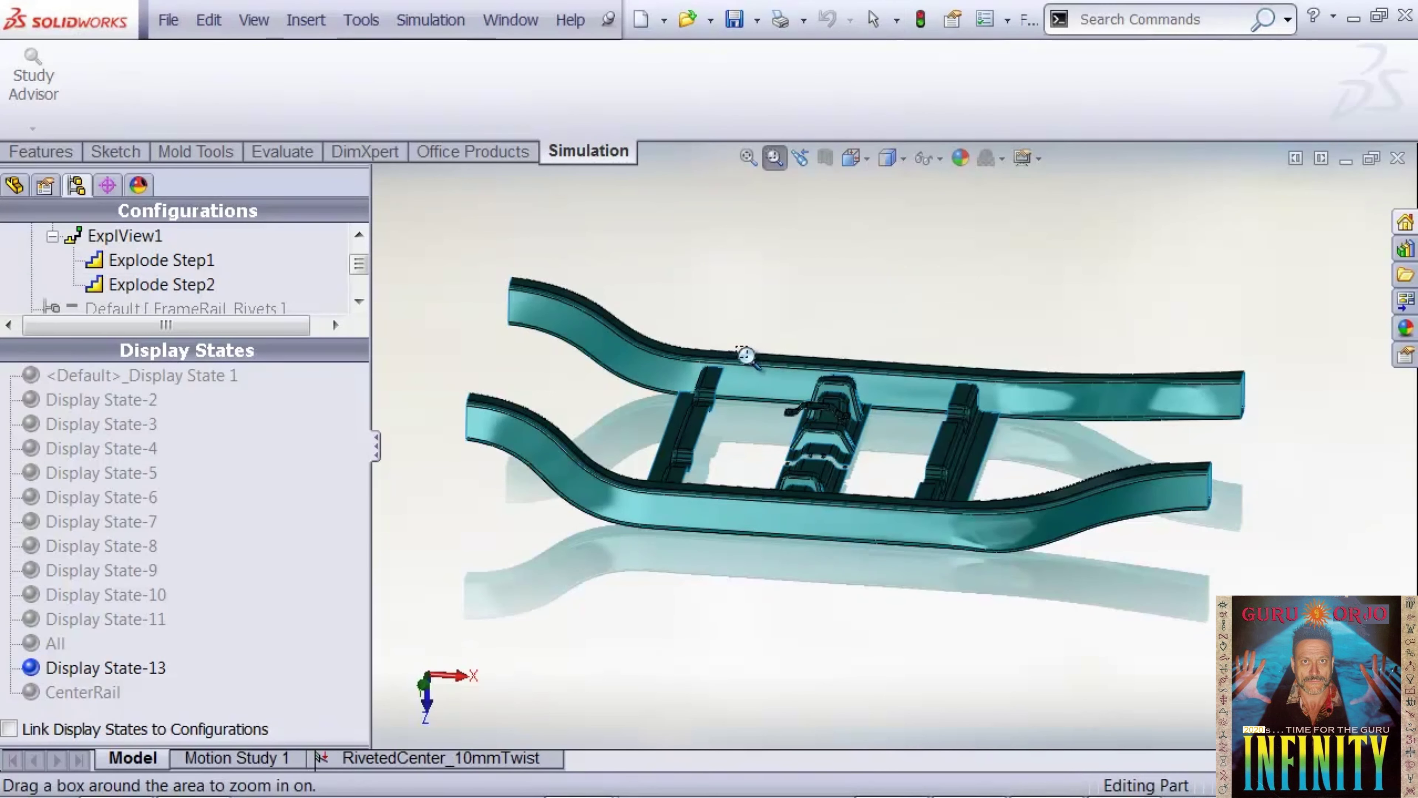
{"action": "left_click_drag", "start_coordinate": [747, 355], "coordinate": [954, 547]}
{"action": "middle_click_drag", "start_coordinate": [991, 545], "coordinate": [991, 598]}
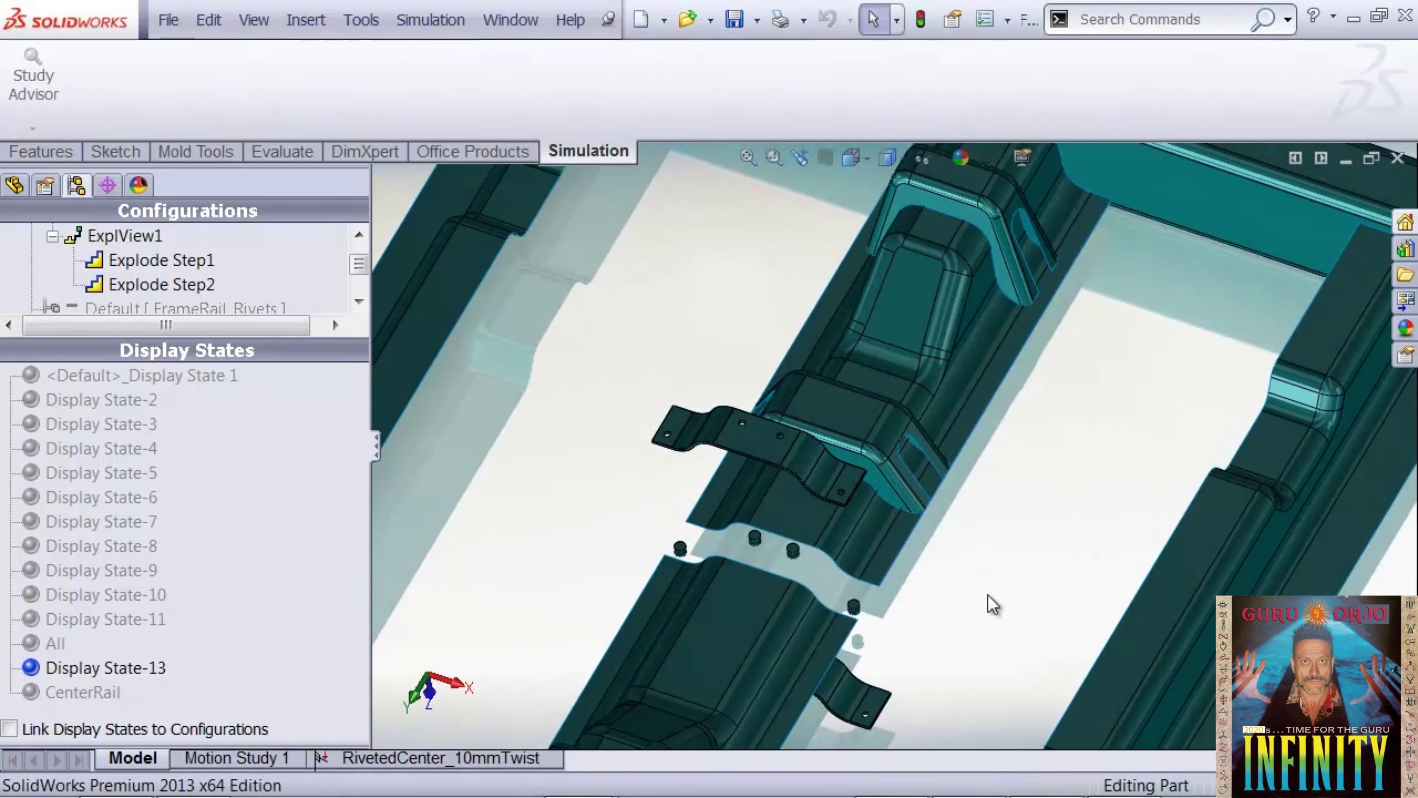
- Highlight all fourteen solid bodies in the feature tree, then clear the selection
{"action": "left_click", "coordinate": [14, 184]}
{"action": "scroll", "coordinate": [633, 372], "scroll_direction": "up", "scroll_amount": 3}
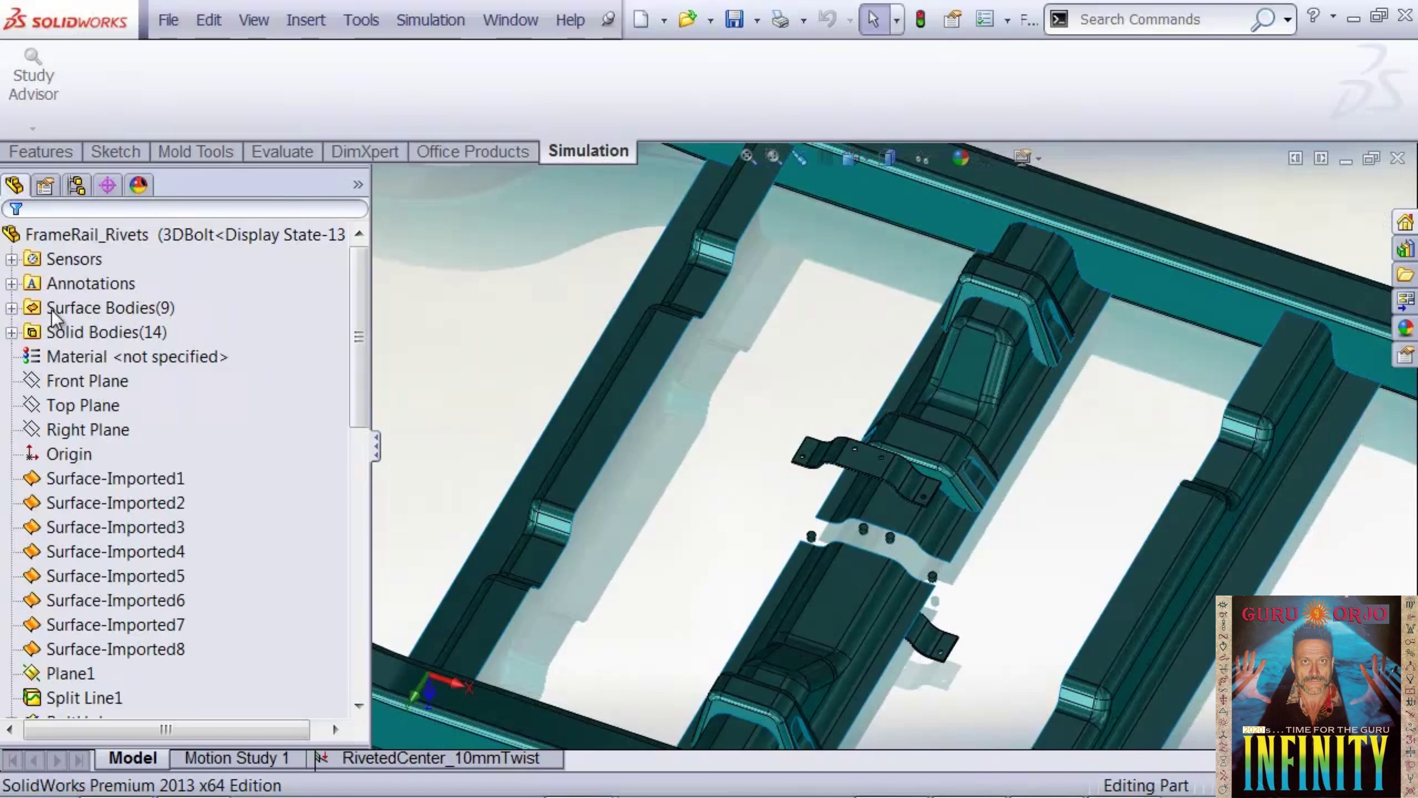
{"action": "left_click", "coordinate": [11, 331]}
{"action": "left_click", "coordinate": [117, 358]}
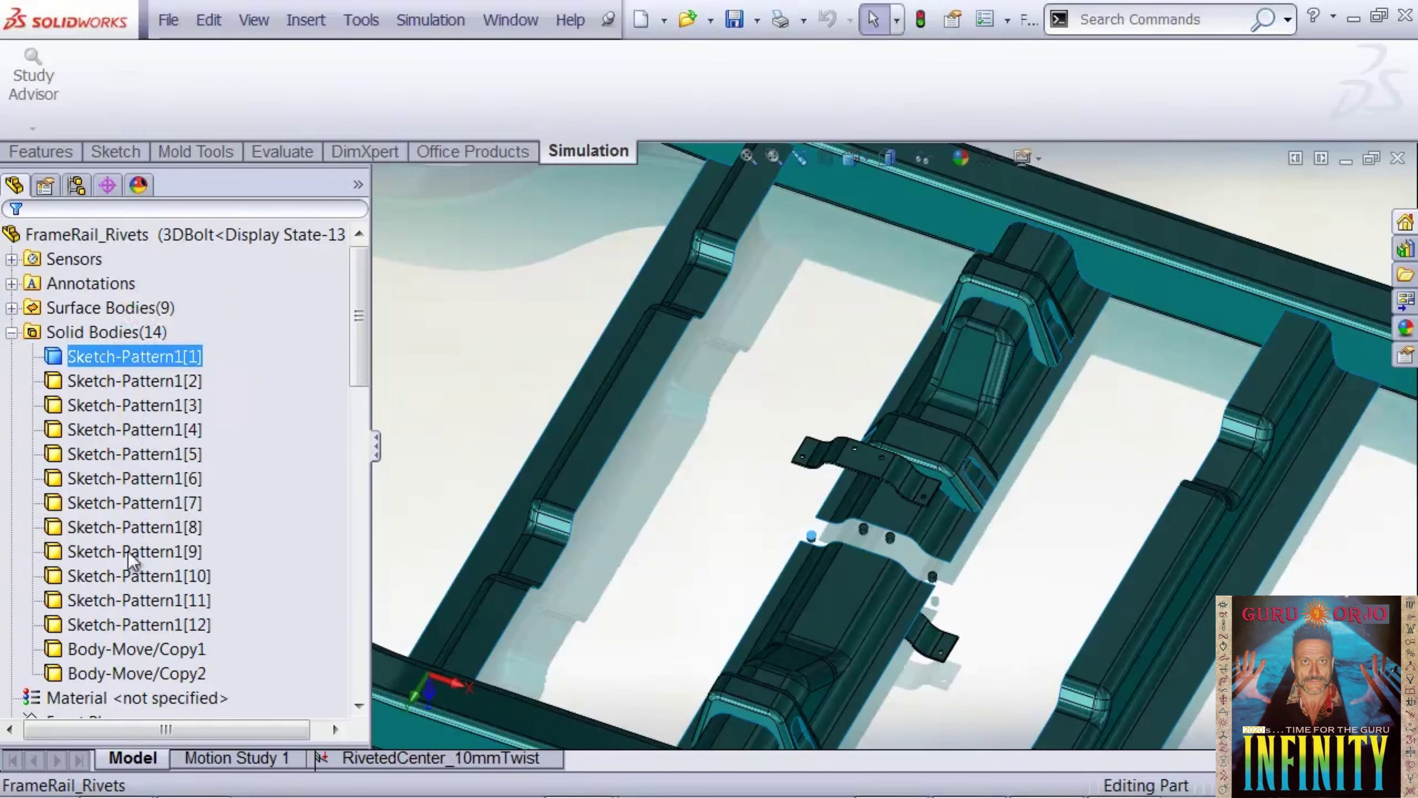
{"action": "left_click", "coordinate": [131, 674], "text": "shift"}
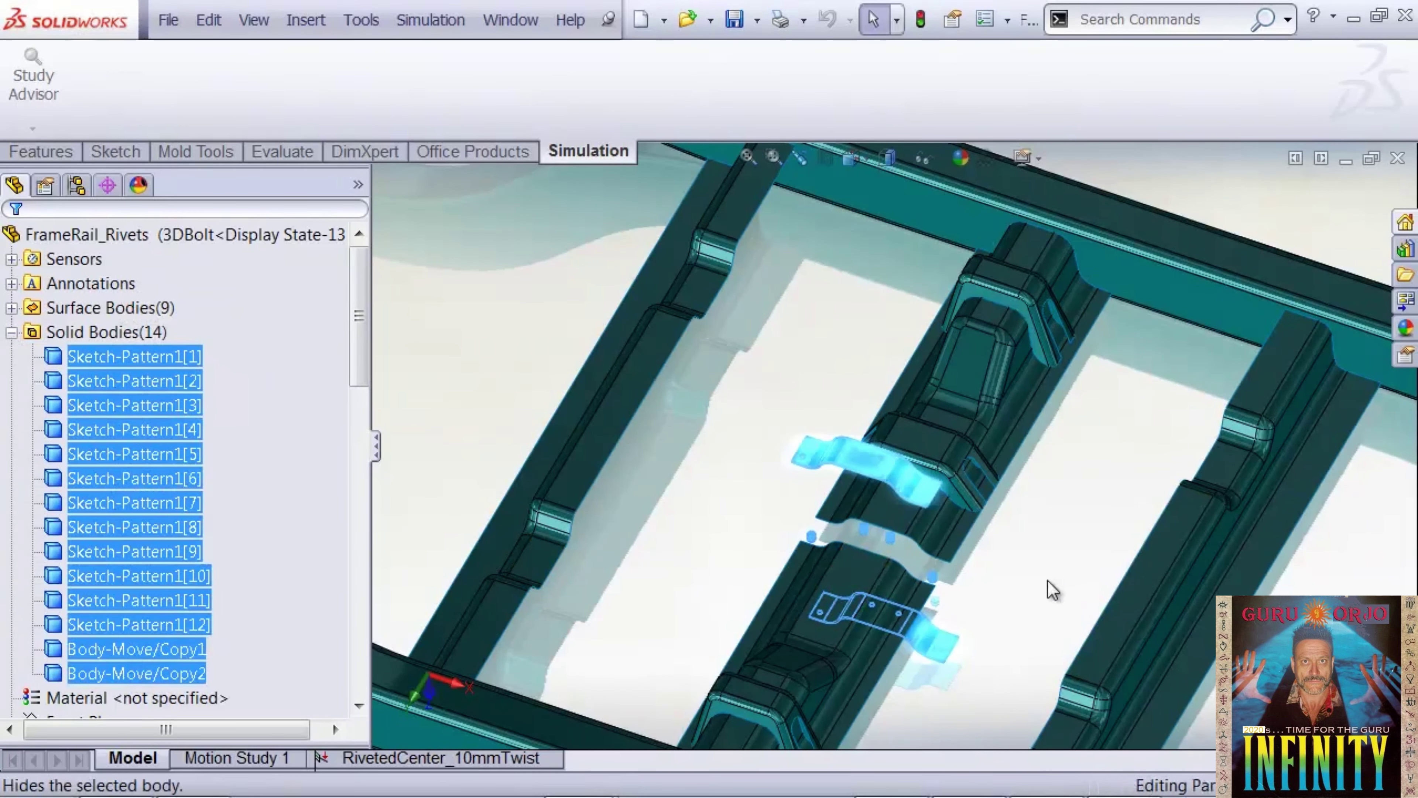
{"action": "mouse_move", "coordinate": [1051, 585]}
{"action": "middle_mouse_down"}
{"action": "mouse_move", "coordinate": [1028, 699]}
{"action": "mouse_move", "coordinate": [1045, 545]}
{"action": "mouse_move", "coordinate": [1051, 558]}
{"action": "middle_mouse_up"}
{"action": "left_click", "coordinate": [470, 387]}
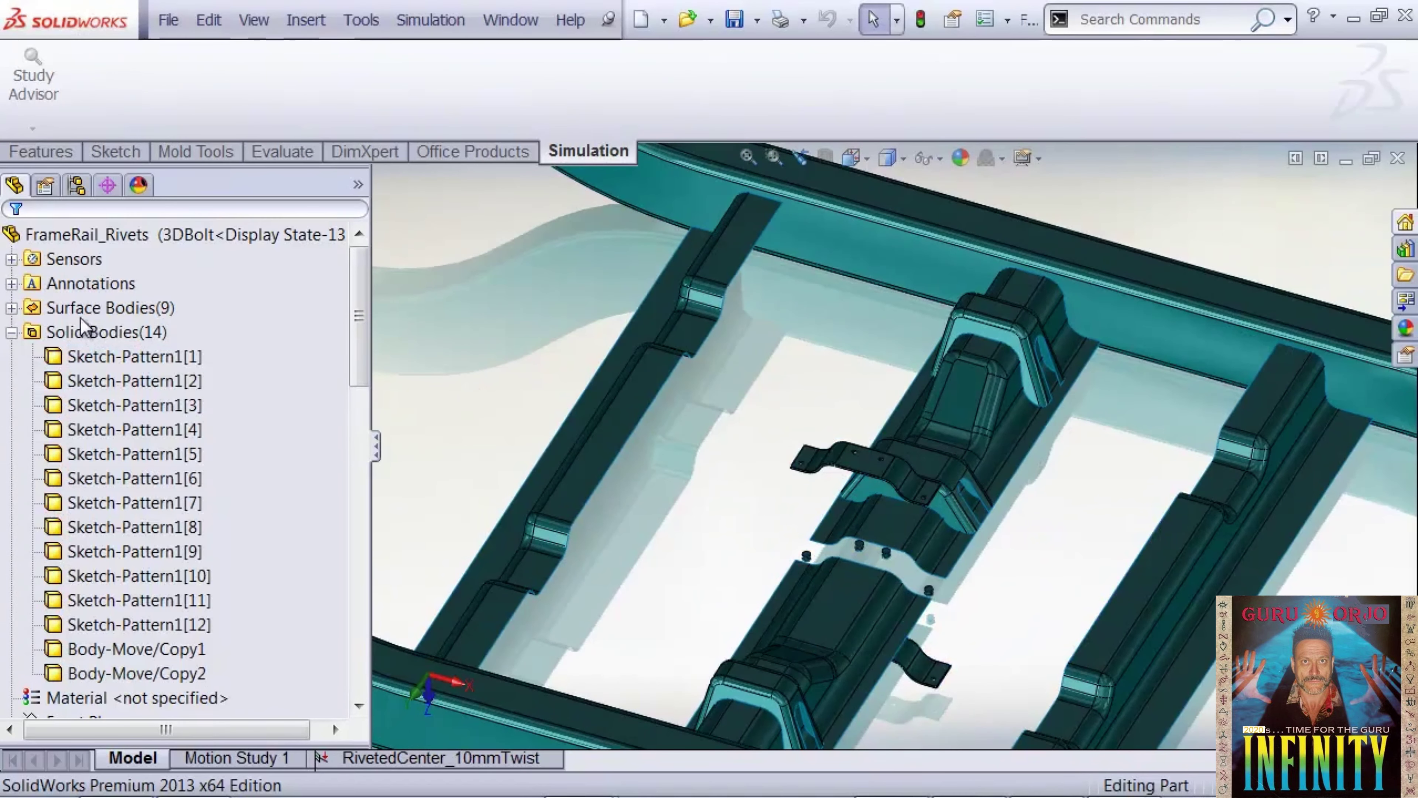
- Highlight all nine surface bodies, then clear the selection and collapse both body lists
{"action": "left_click", "coordinate": [11, 307]}
{"action": "left_click", "coordinate": [49, 336]}
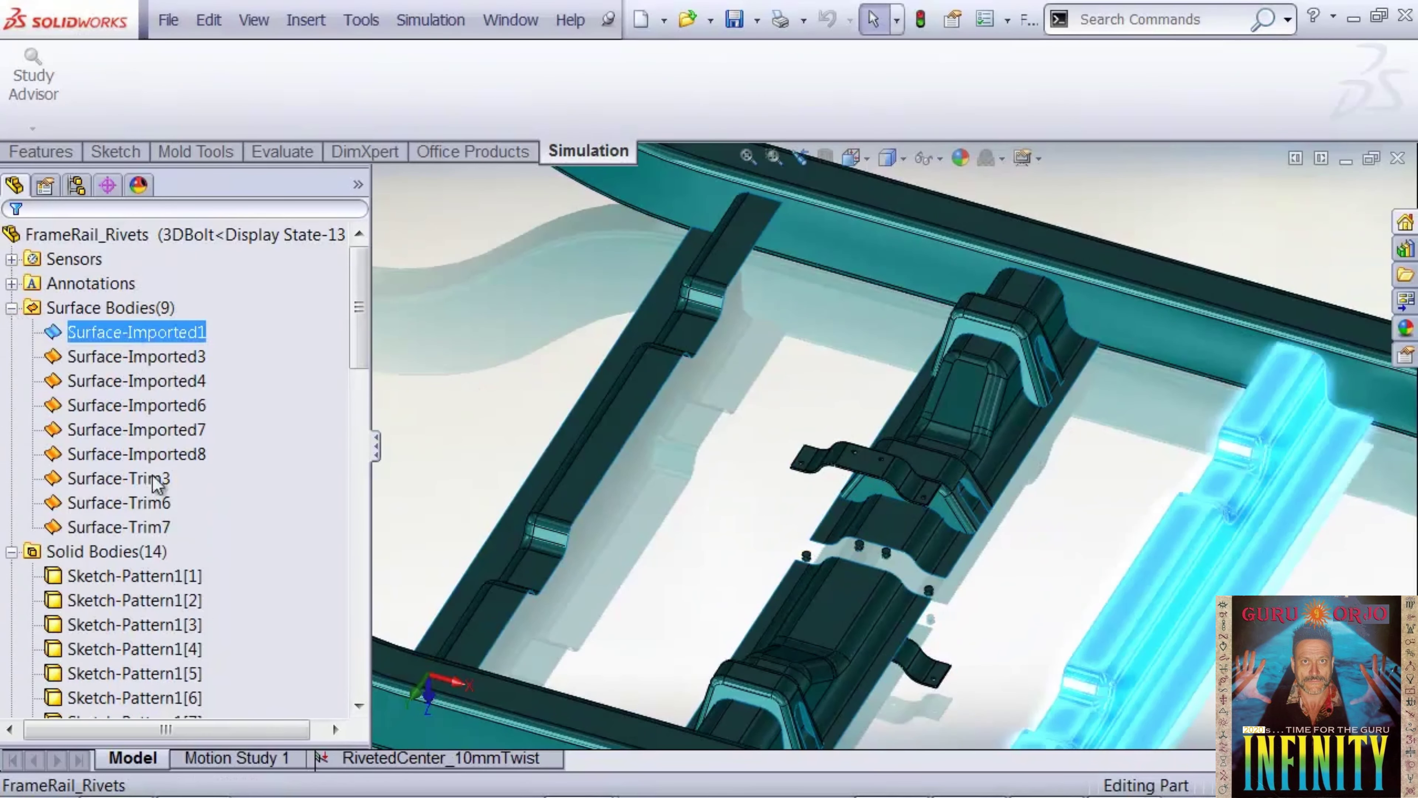
{"action": "left_click", "coordinate": [144, 530], "text": "shift"}
{"action": "mouse_move", "coordinate": [746, 508]}
{"action": "middle_mouse_down"}
{"action": "mouse_move", "coordinate": [748, 443]}
{"action": "mouse_move", "coordinate": [747, 510]}
{"action": "middle_mouse_up"}
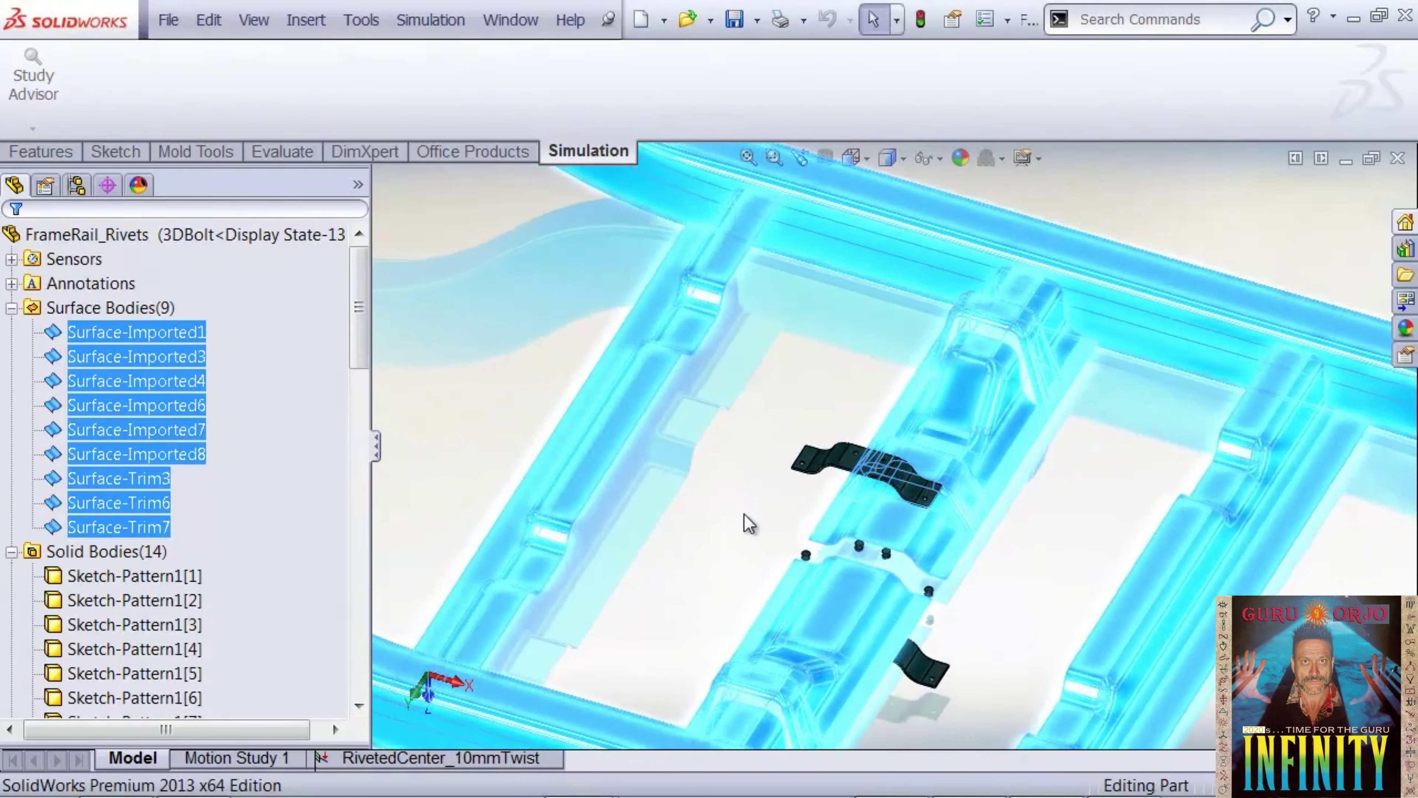
{"action": "scroll", "coordinate": [747, 522], "scroll_direction": "up", "scroll_amount": 3}
{"action": "scroll", "coordinate": [747, 522], "scroll_direction": "up", "scroll_amount": 2}
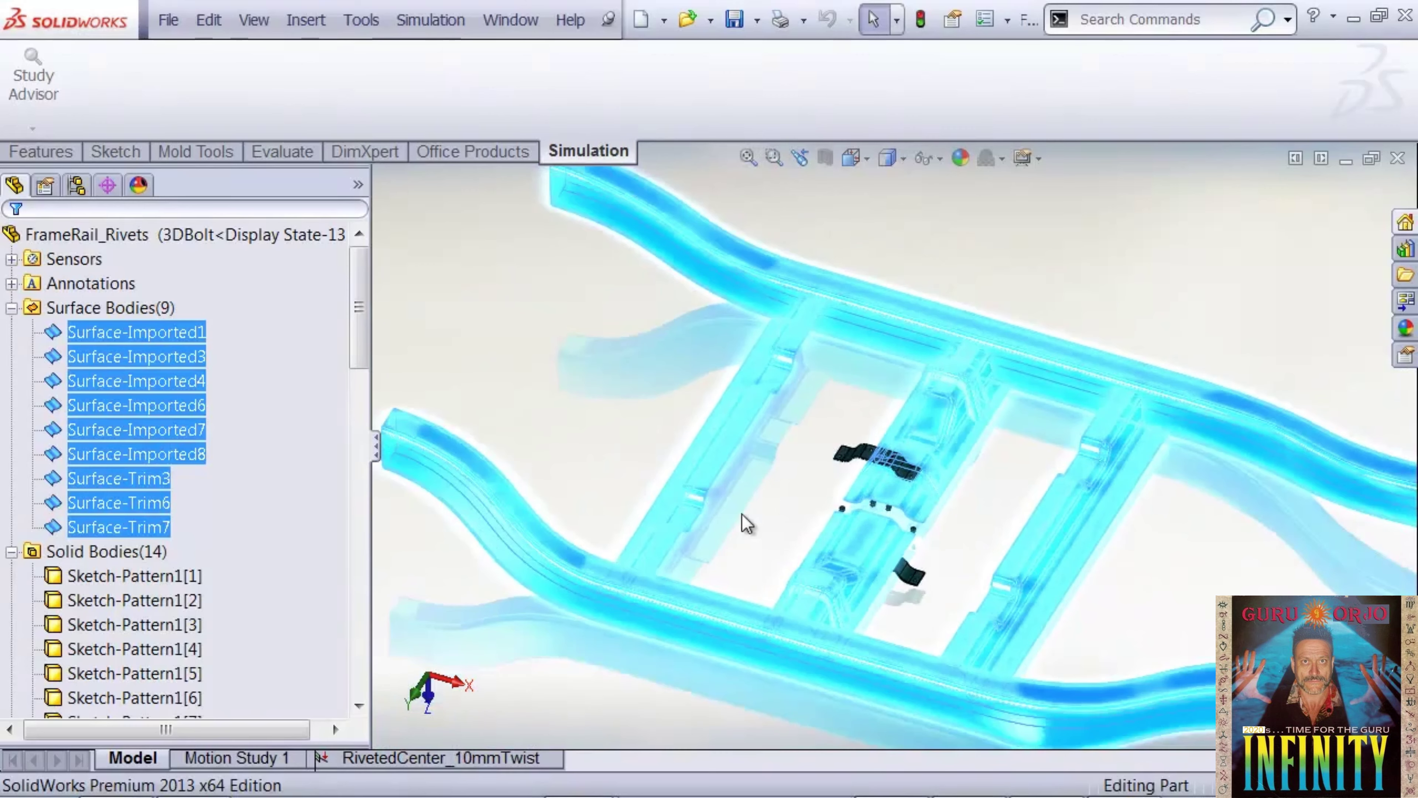
{"action": "left_click", "coordinate": [11, 308]}
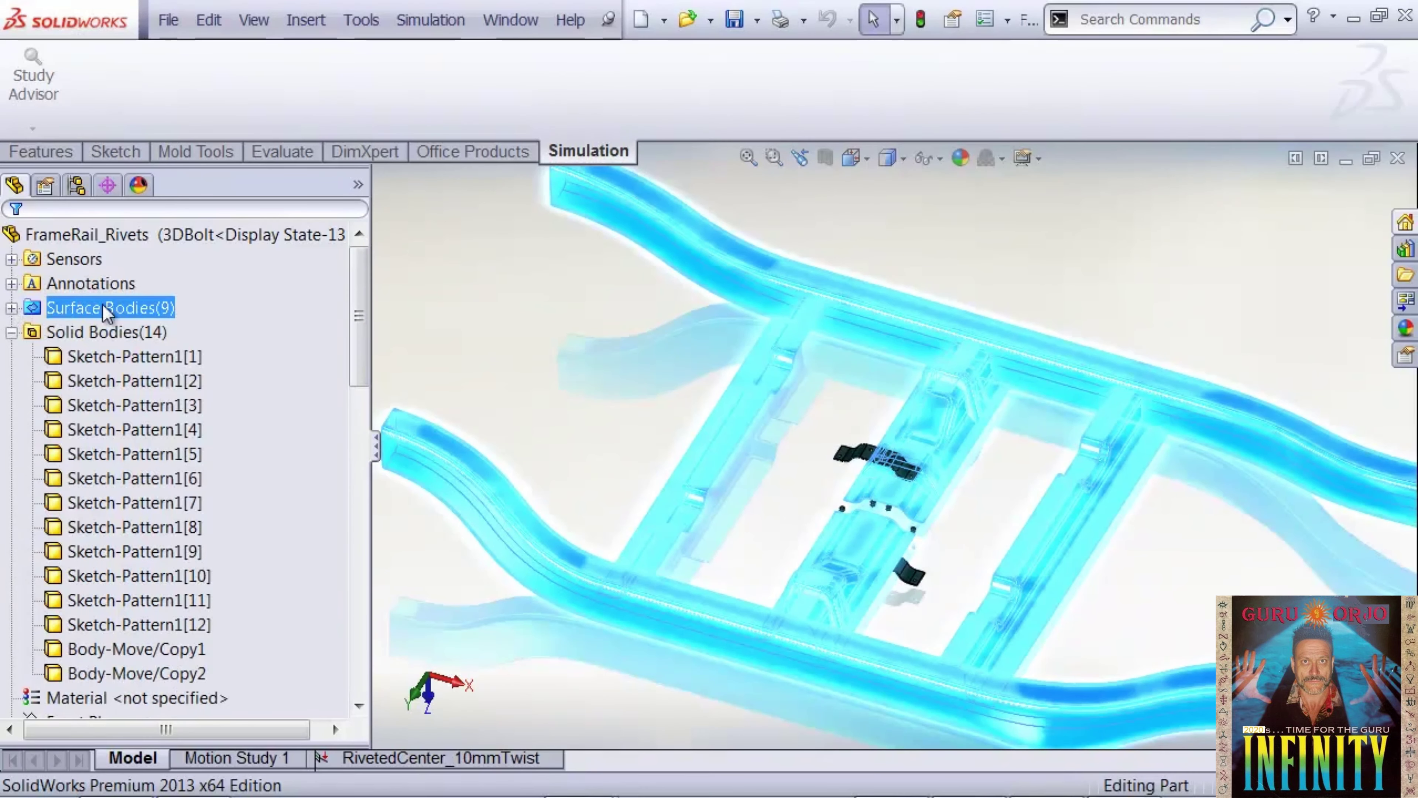
{"action": "left_click", "coordinate": [504, 324]}
{"action": "left_click", "coordinate": [11, 331]}
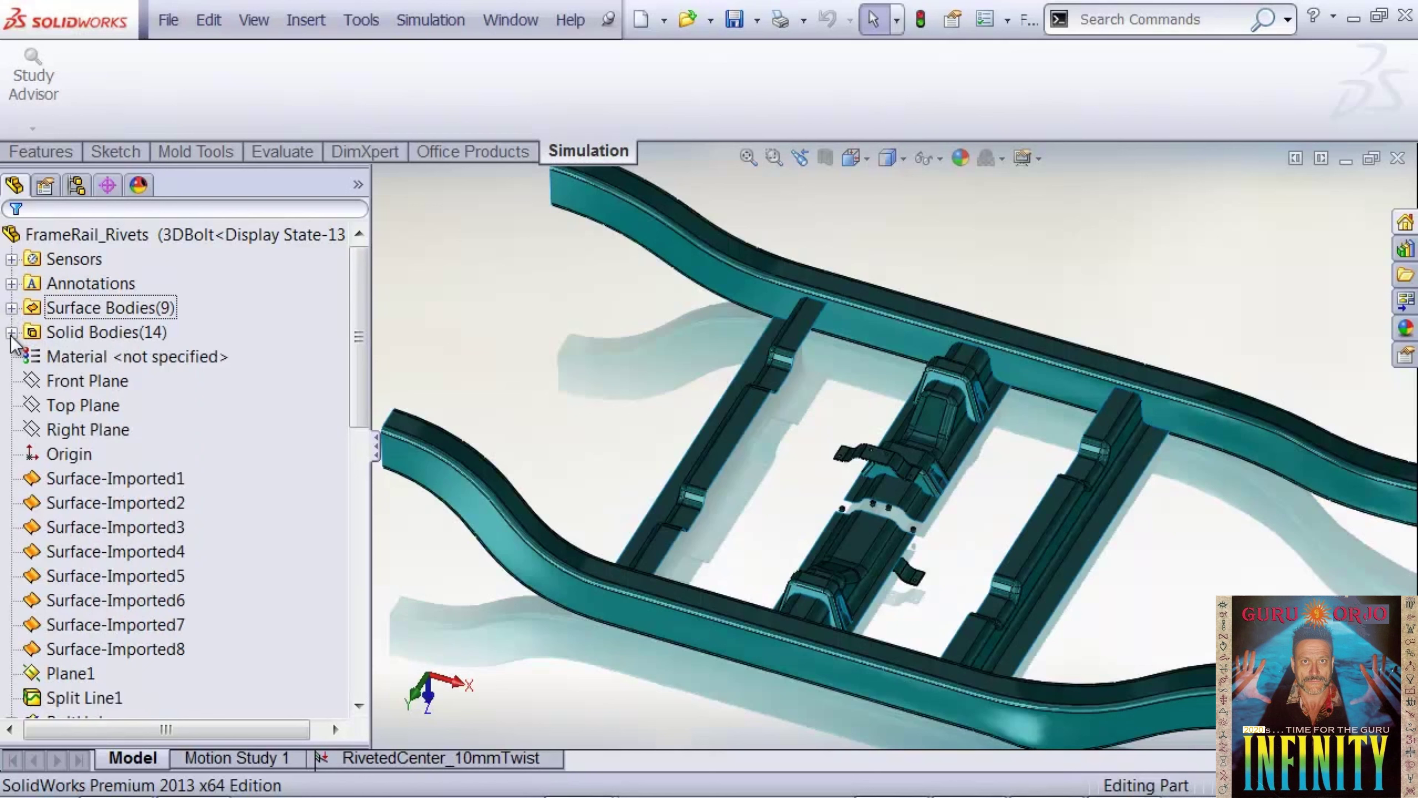
- Collapse ExplView1 and switch to the RivetedCenter_10mmTwist study
{"action": "left_click", "coordinate": [78, 186]}
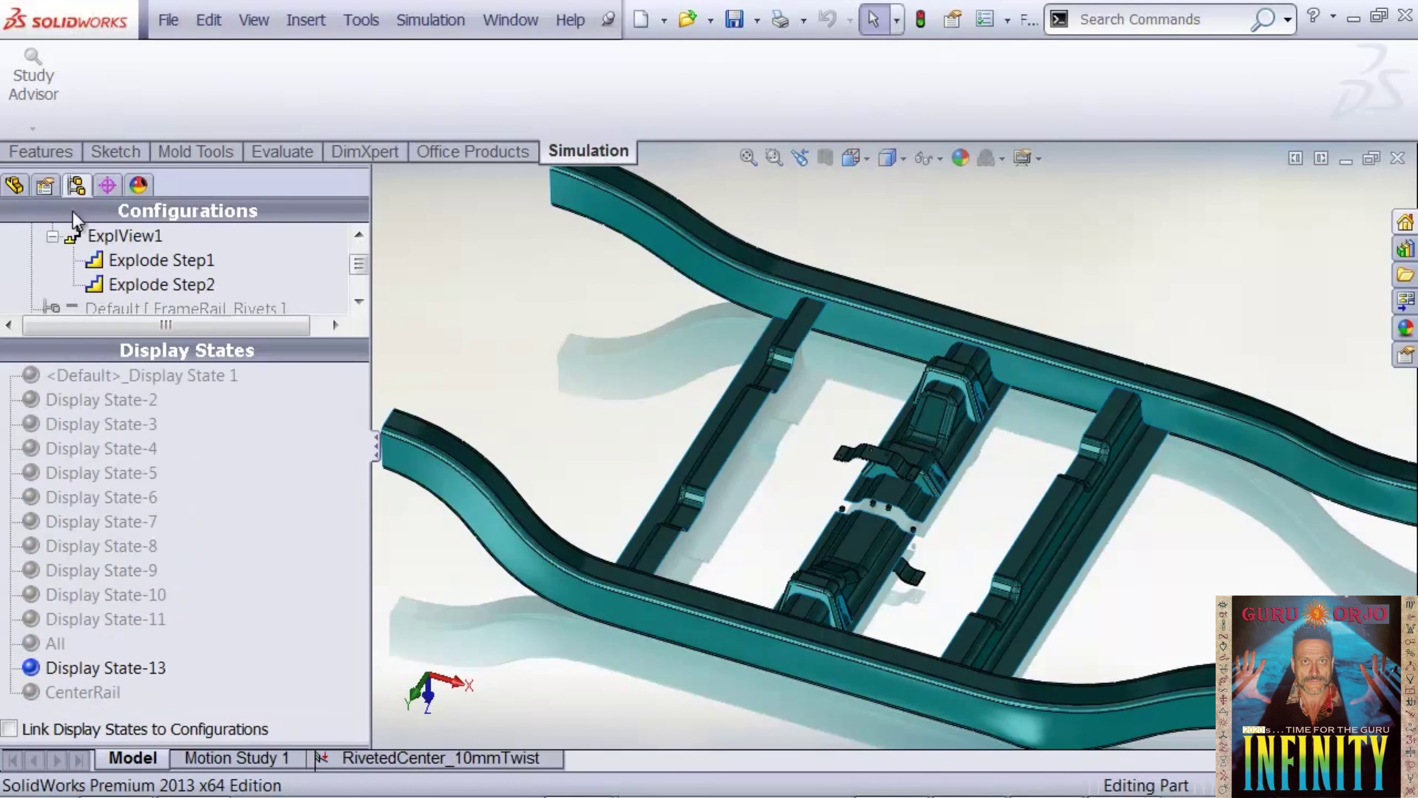
{"action": "right_click", "coordinate": [145, 238]}
{"action": "left_click", "coordinate": [484, 331]}
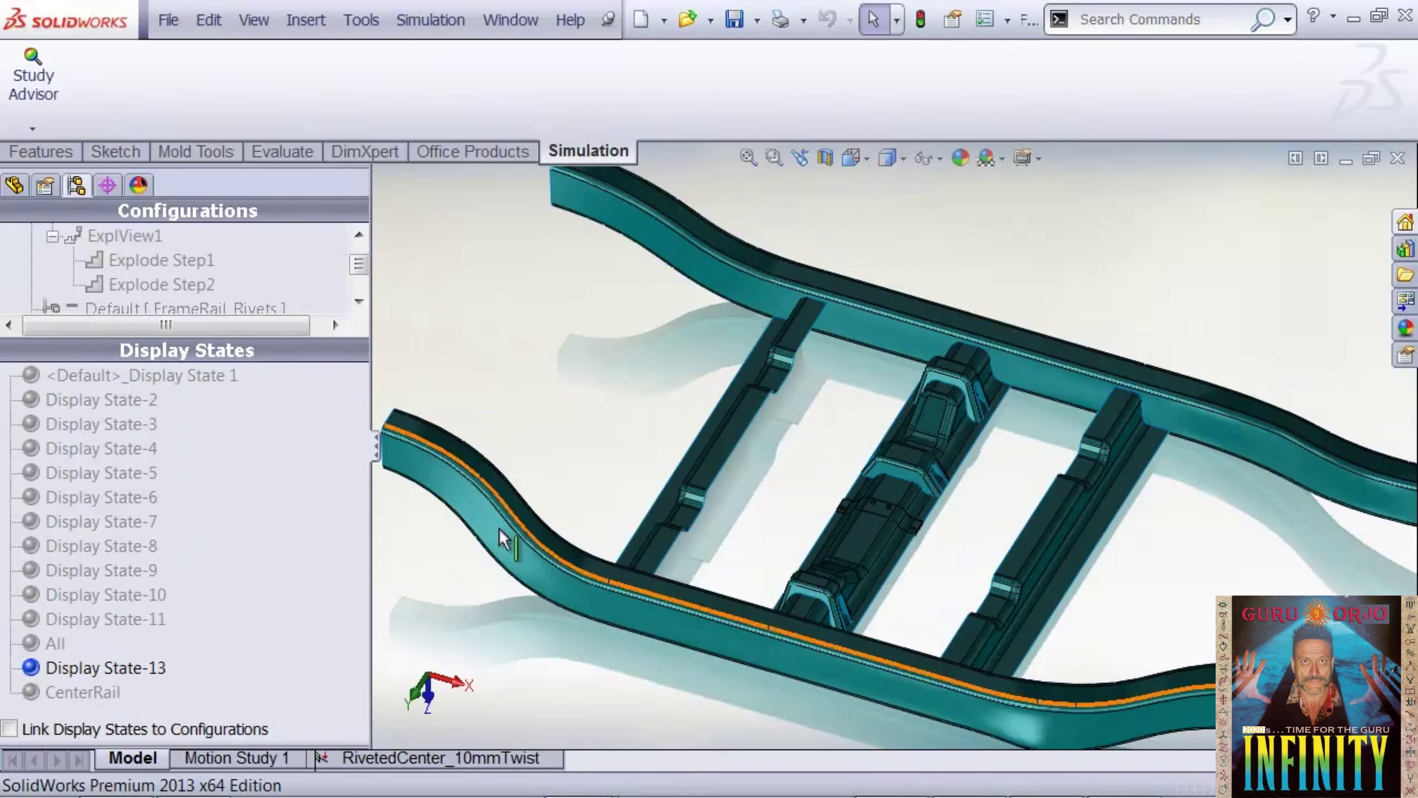
{"action": "left_click", "coordinate": [477, 758]}
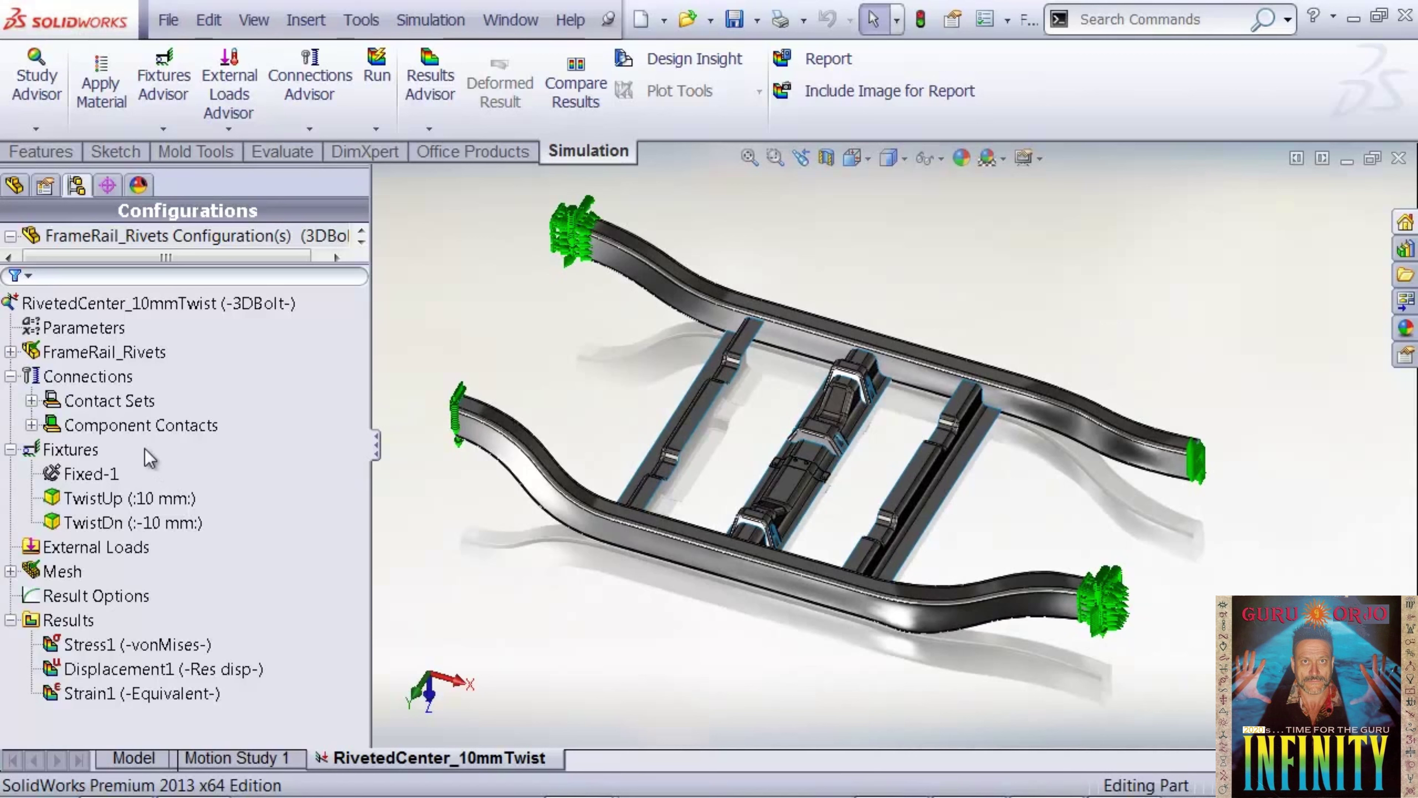
{"action": "left_click", "coordinate": [90, 476]}
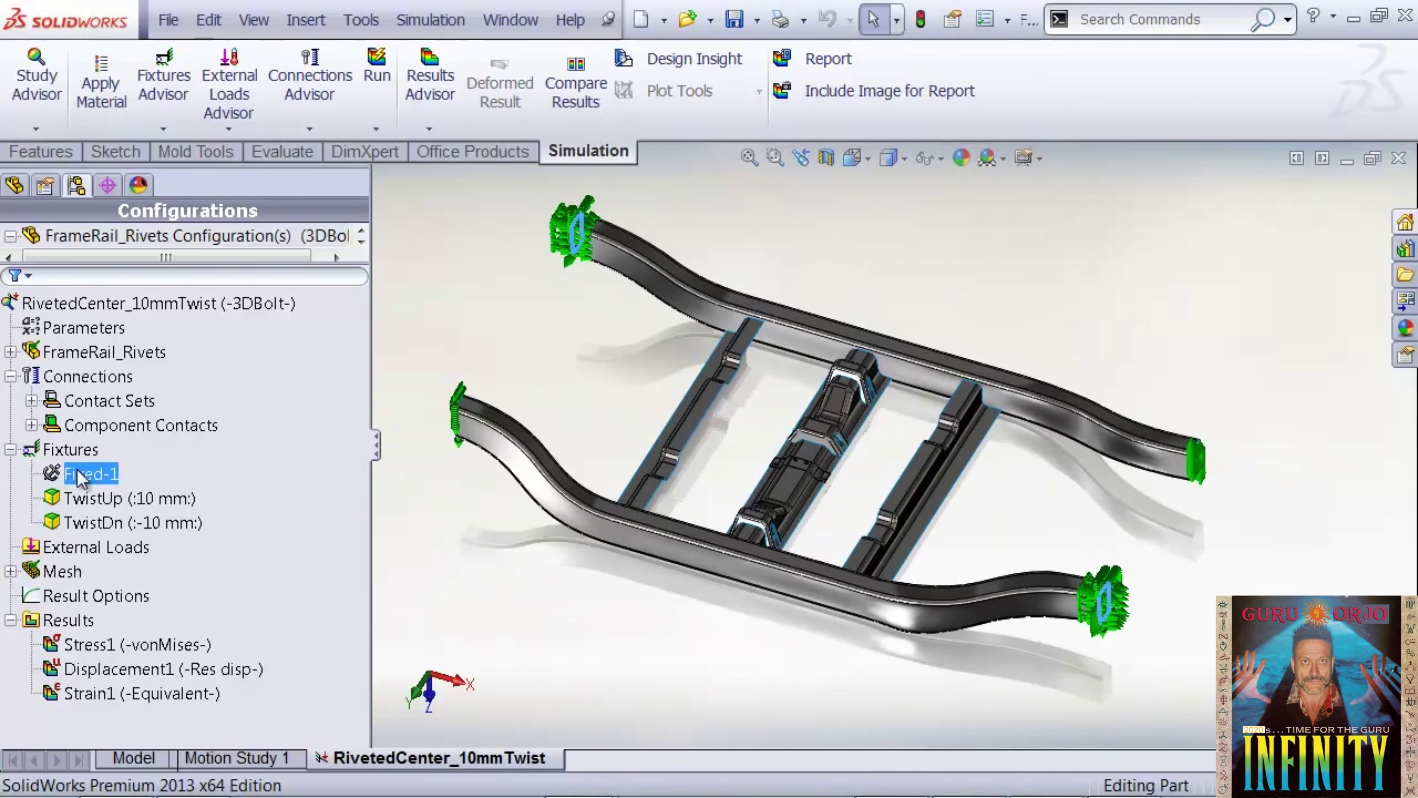
{"action": "left_click", "coordinate": [148, 499]}
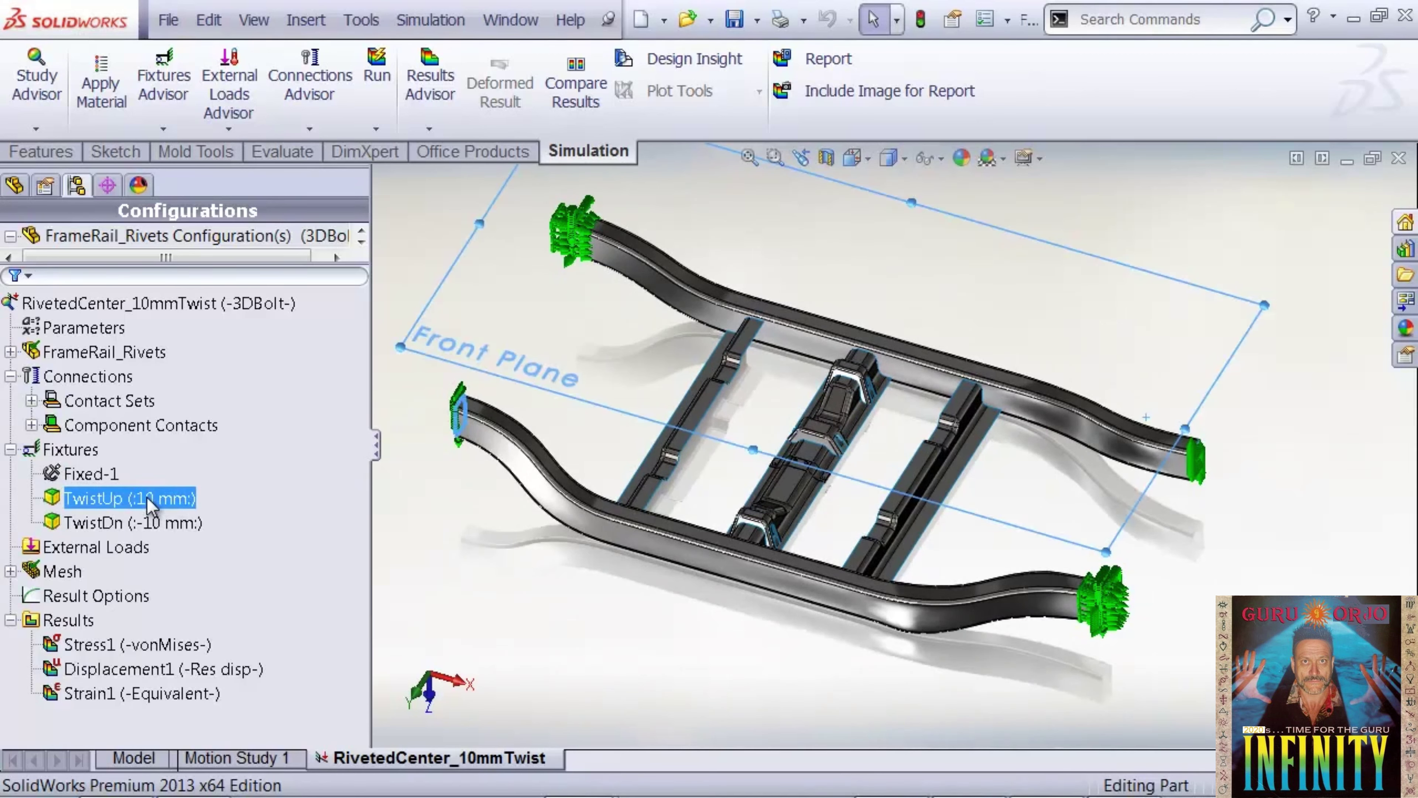
{"action": "left_click", "coordinate": [146, 522]}
{"action": "left_click", "coordinate": [176, 495]}
{"action": "left_click", "coordinate": [147, 523]}
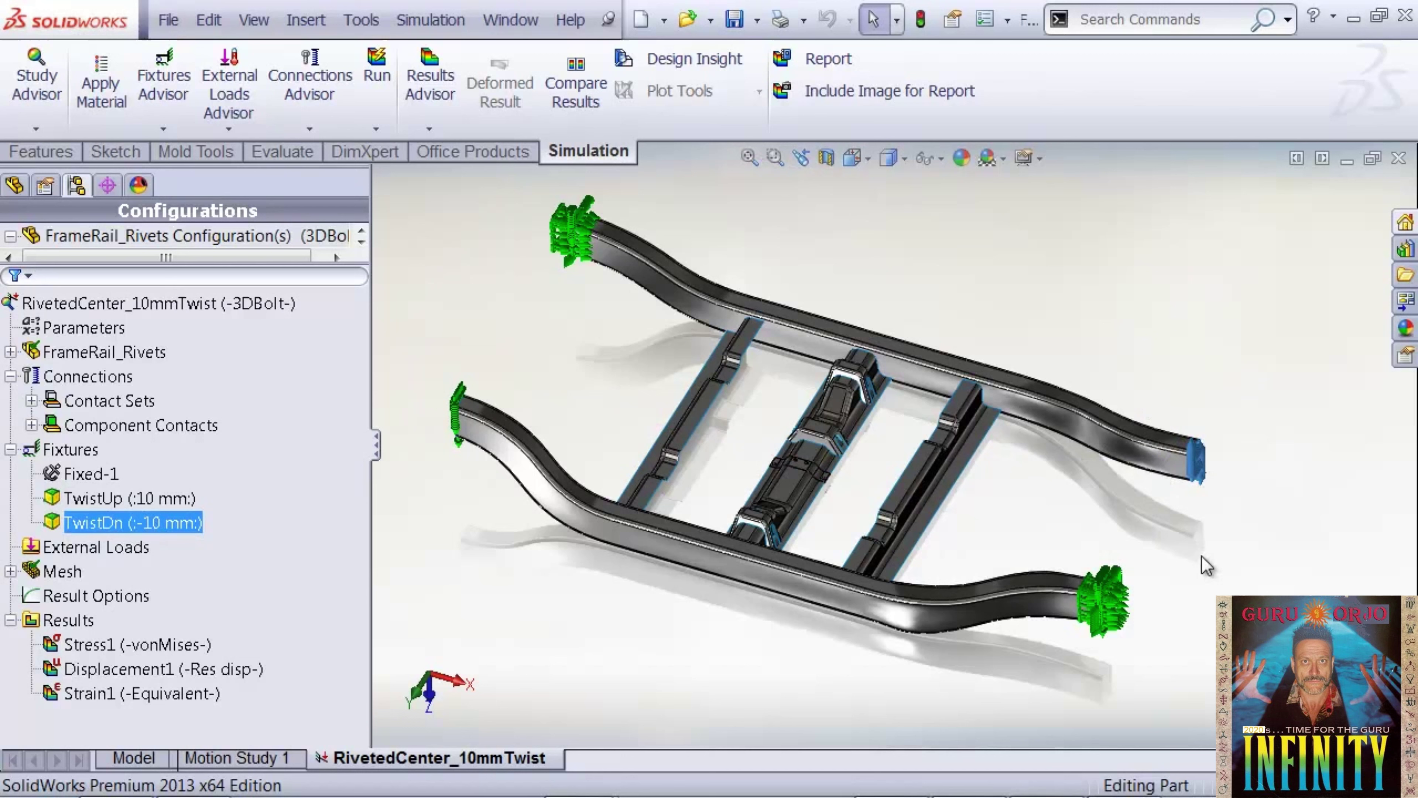
{"action": "left_click", "coordinate": [589, 631]}
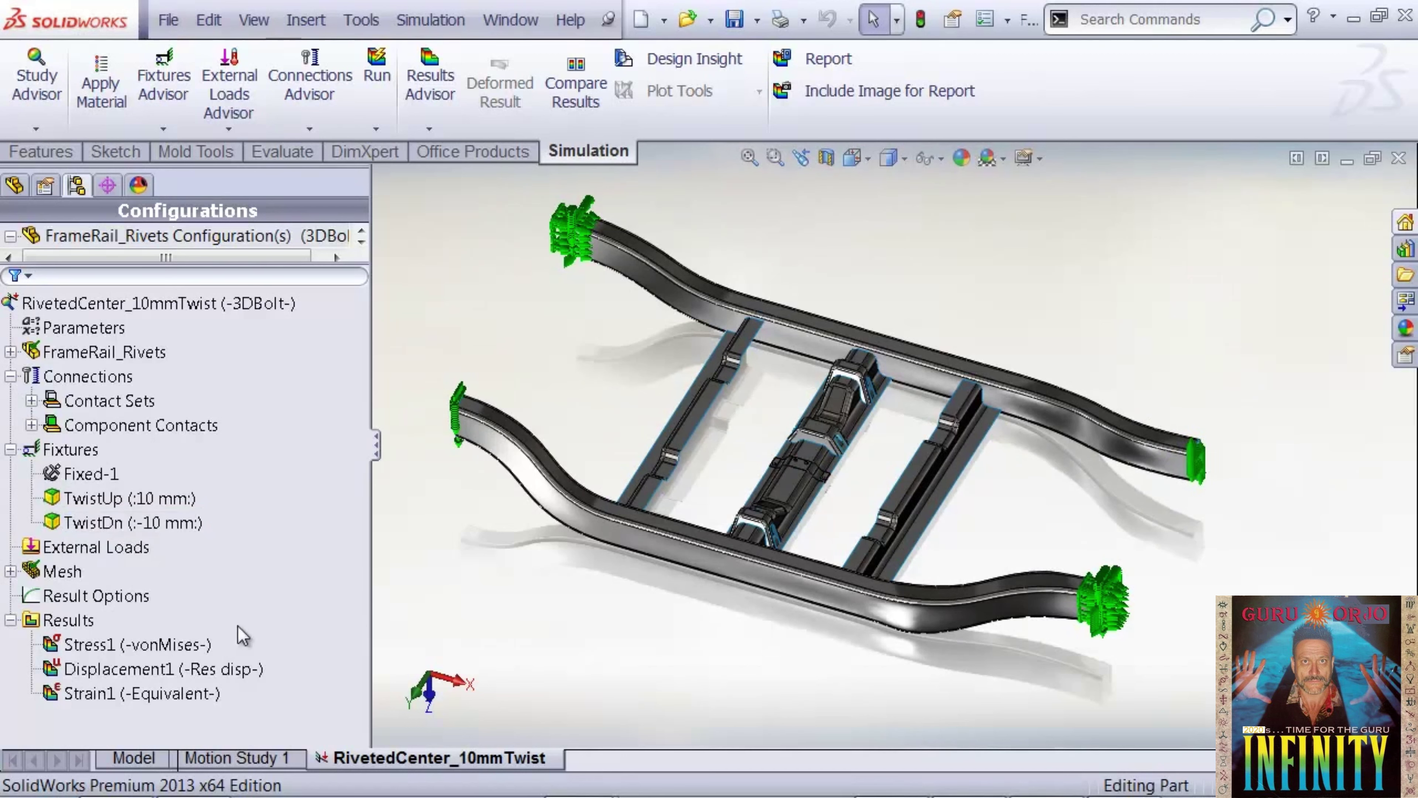
- Show the Stress1 von Mises plot on the deformed frame
{"action": "double_click", "coordinate": [162, 645]}
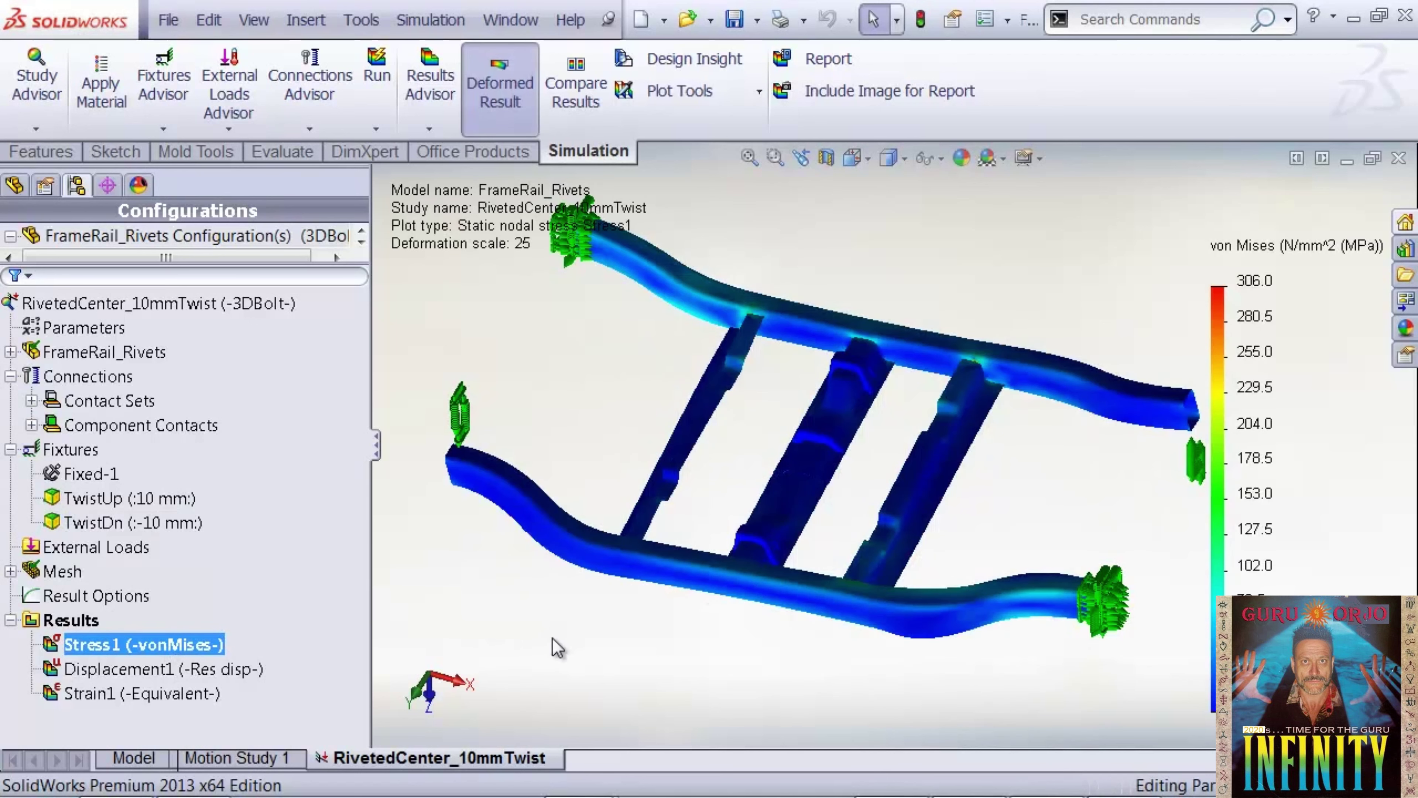
{"action": "middle_click_drag", "start_coordinate": [554, 646], "coordinate": [548, 553]}
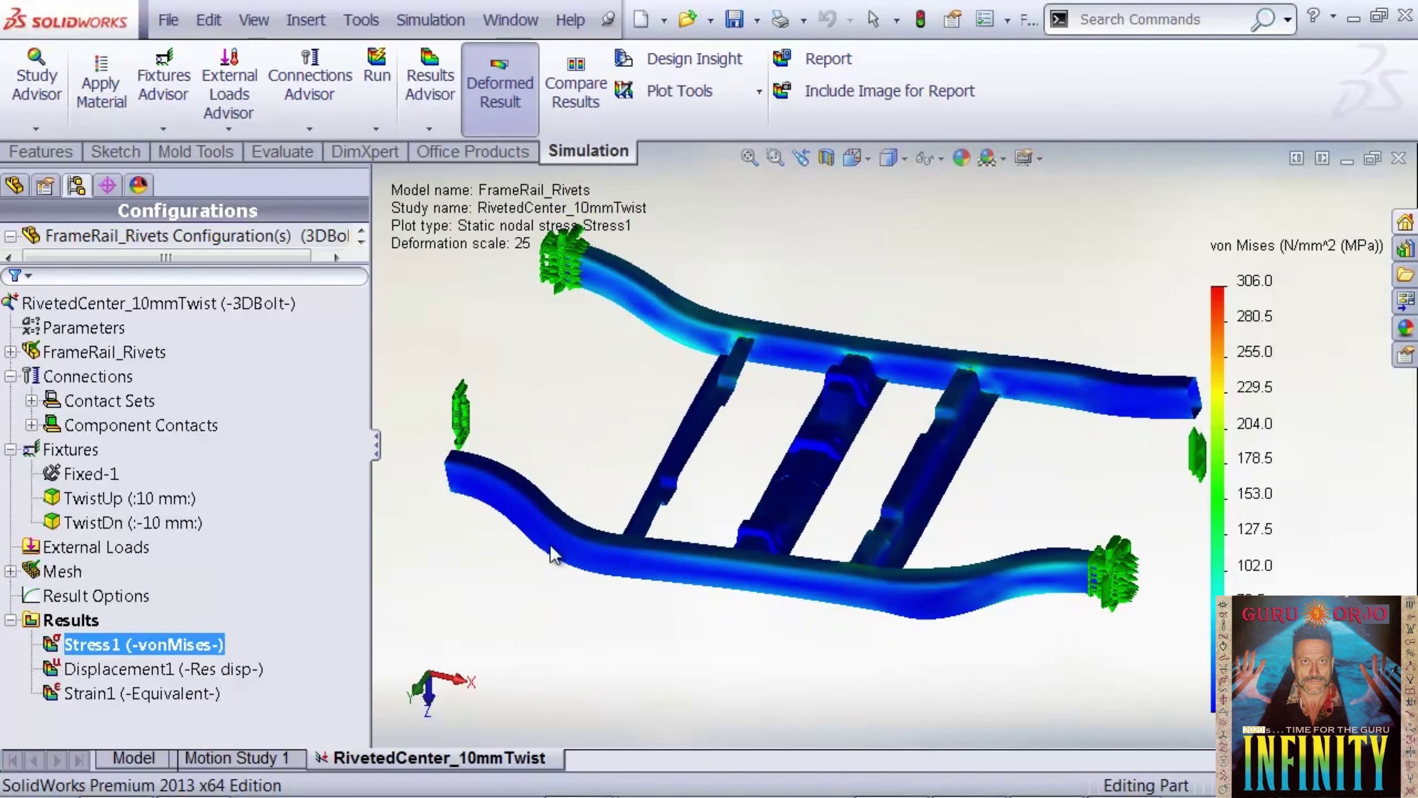
{"action": "key", "text": "Escape"}
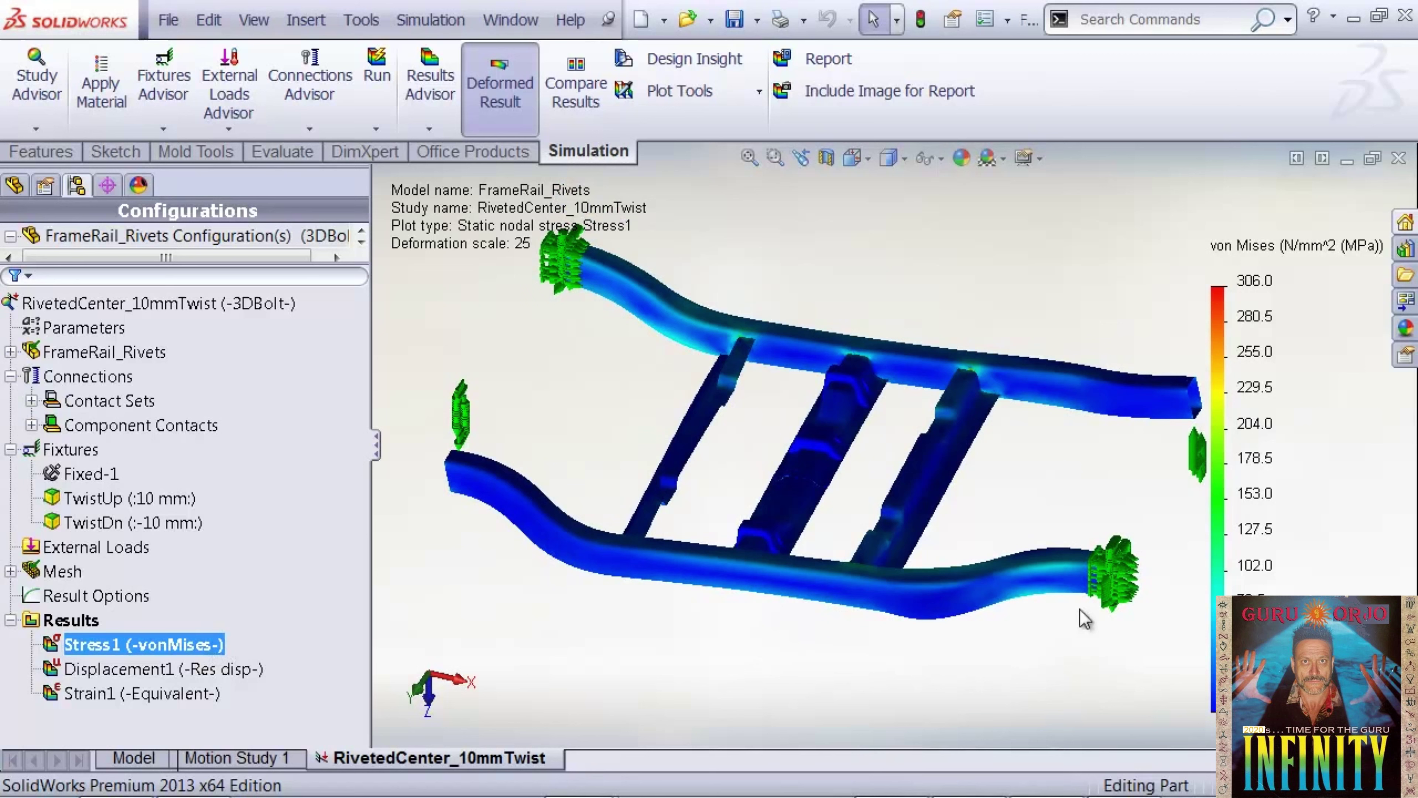
- Set the stress legend to a user-defined range with a maximum of 15
{"action": "double_click", "coordinate": [1277, 328]}
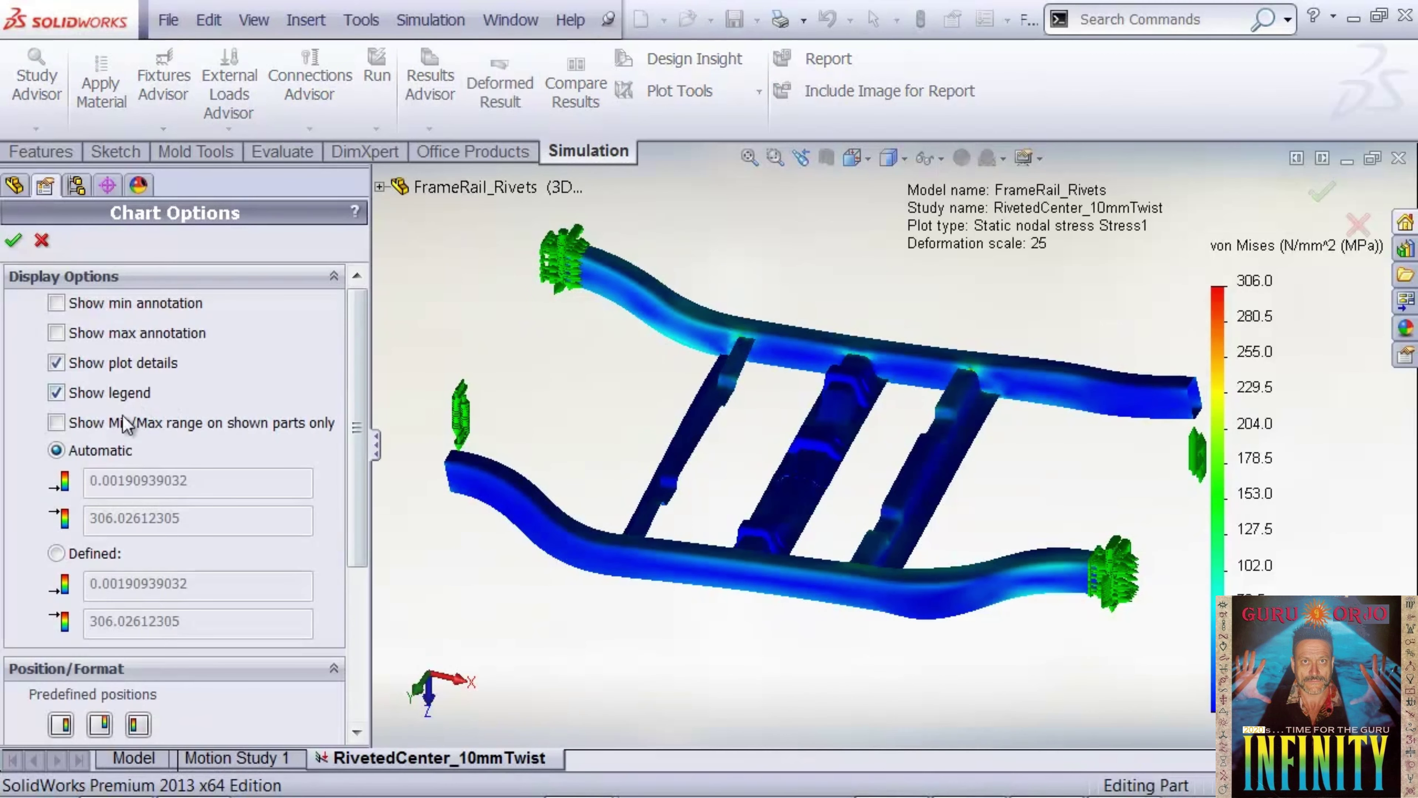
{"action": "left_click", "coordinate": [56, 553]}
{"action": "double_click", "coordinate": [190, 621]}
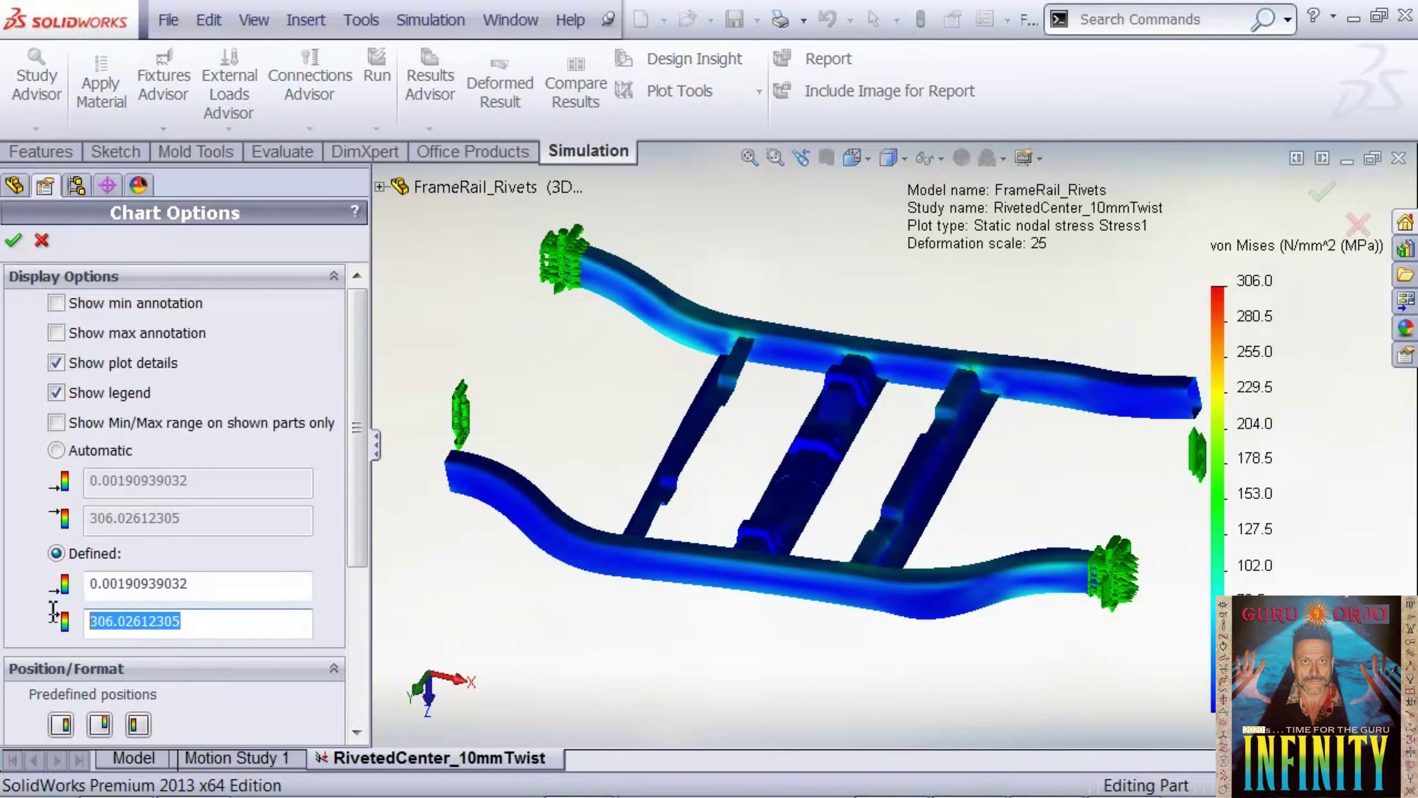
{"action": "type", "text": "15"}
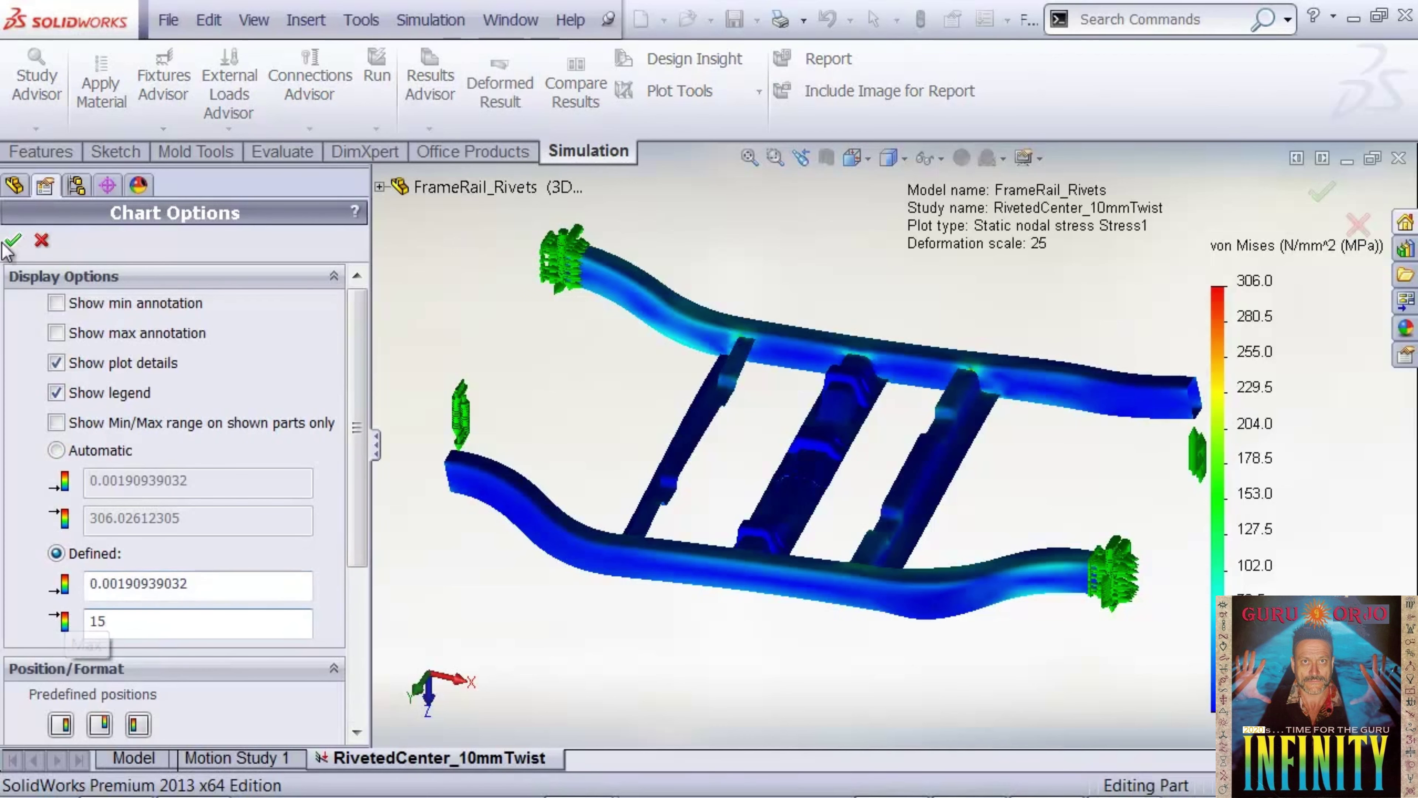
{"action": "left_click", "coordinate": [13, 240]}
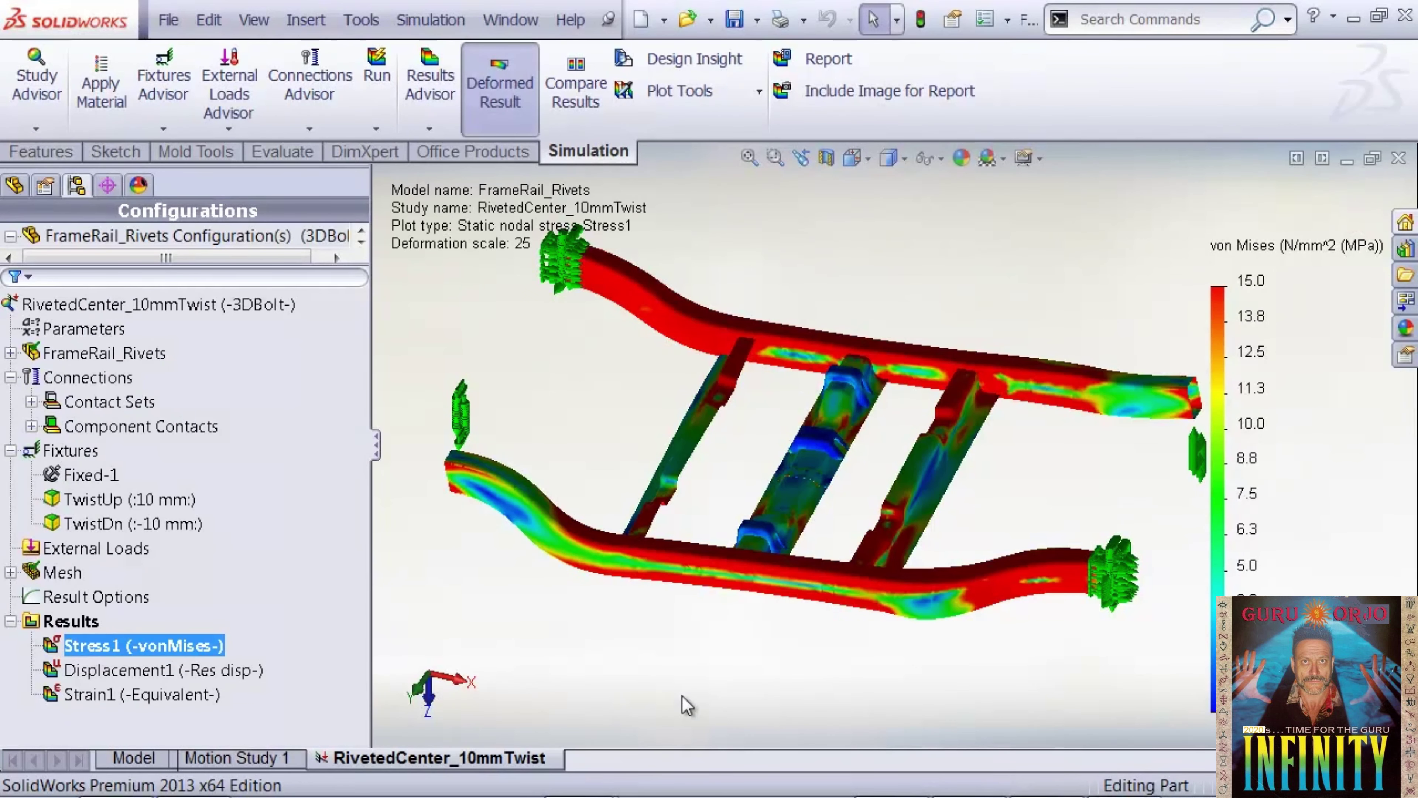
- Inspect the center rail's riveted joint close up, then hide the Stress1 plot
{"action": "key", "text": "z"}
{"action": "left_click_drag", "start_coordinate": [747, 462], "coordinate": [874, 513]}
{"action": "scroll", "coordinate": [833, 525], "scroll_direction": "up", "scroll_amount": 2}
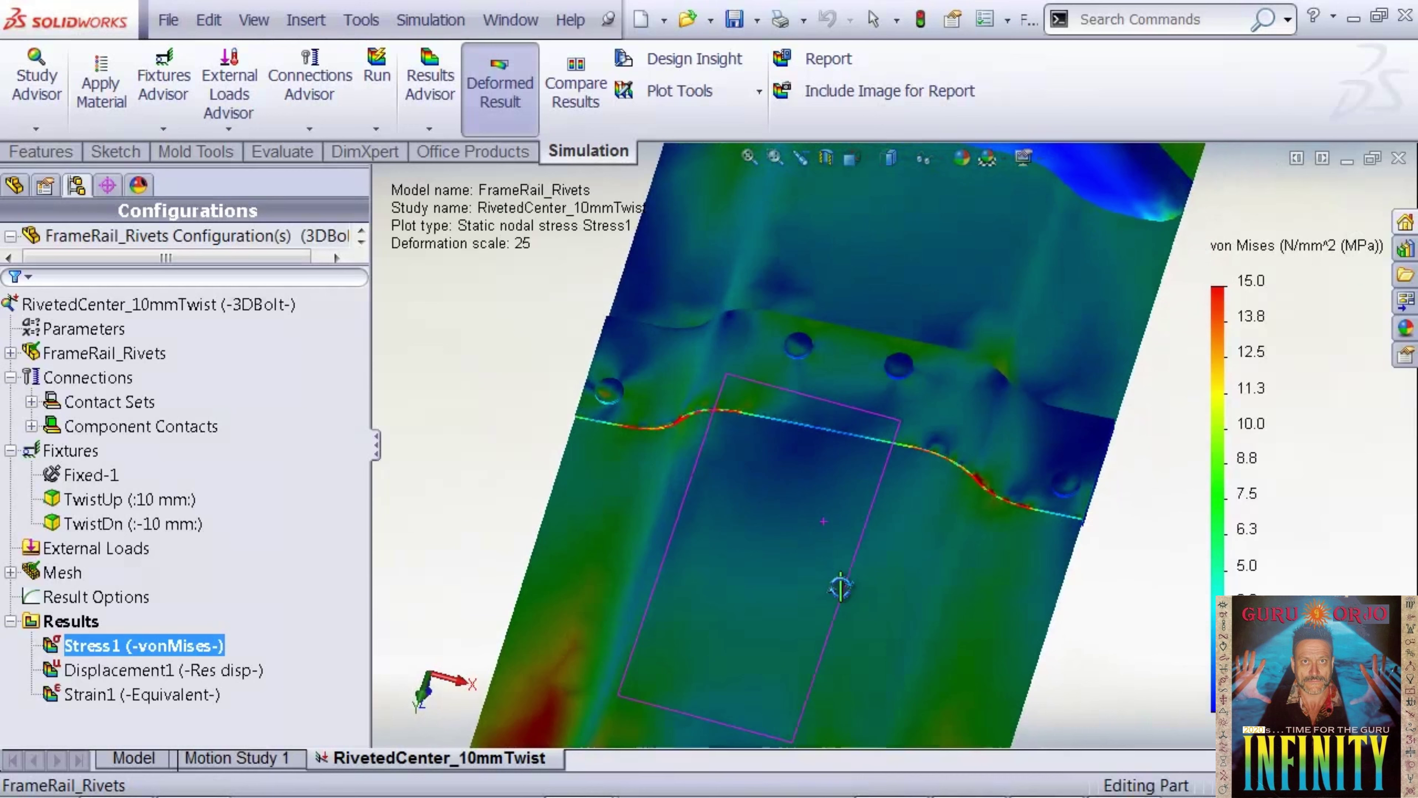
{"action": "key", "text": "Escape"}
{"action": "middle_click_drag", "start_coordinate": [649, 475], "coordinate": [674, 528], "text": "ctrl"}
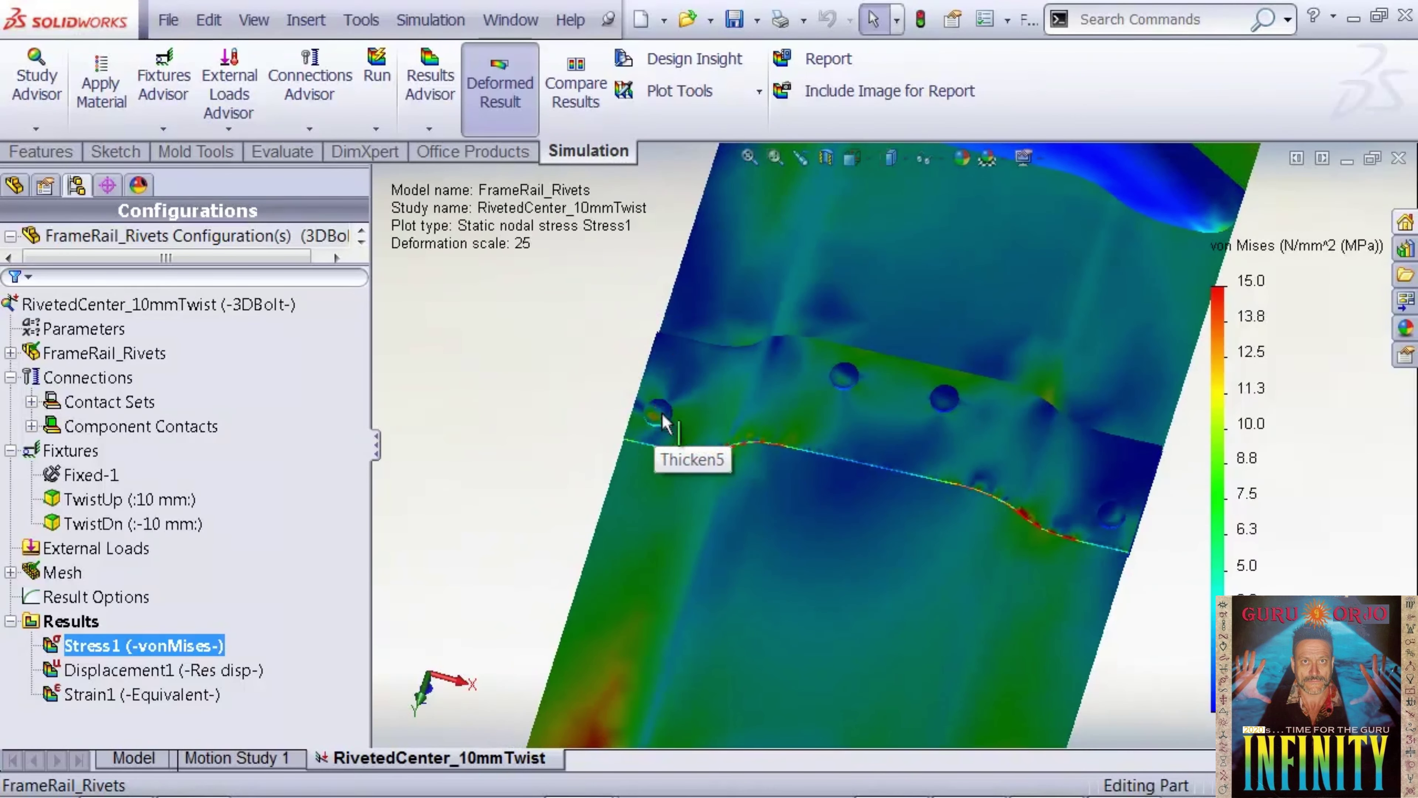
{"action": "middle_click_drag", "start_coordinate": [497, 459], "coordinate": [522, 386]}
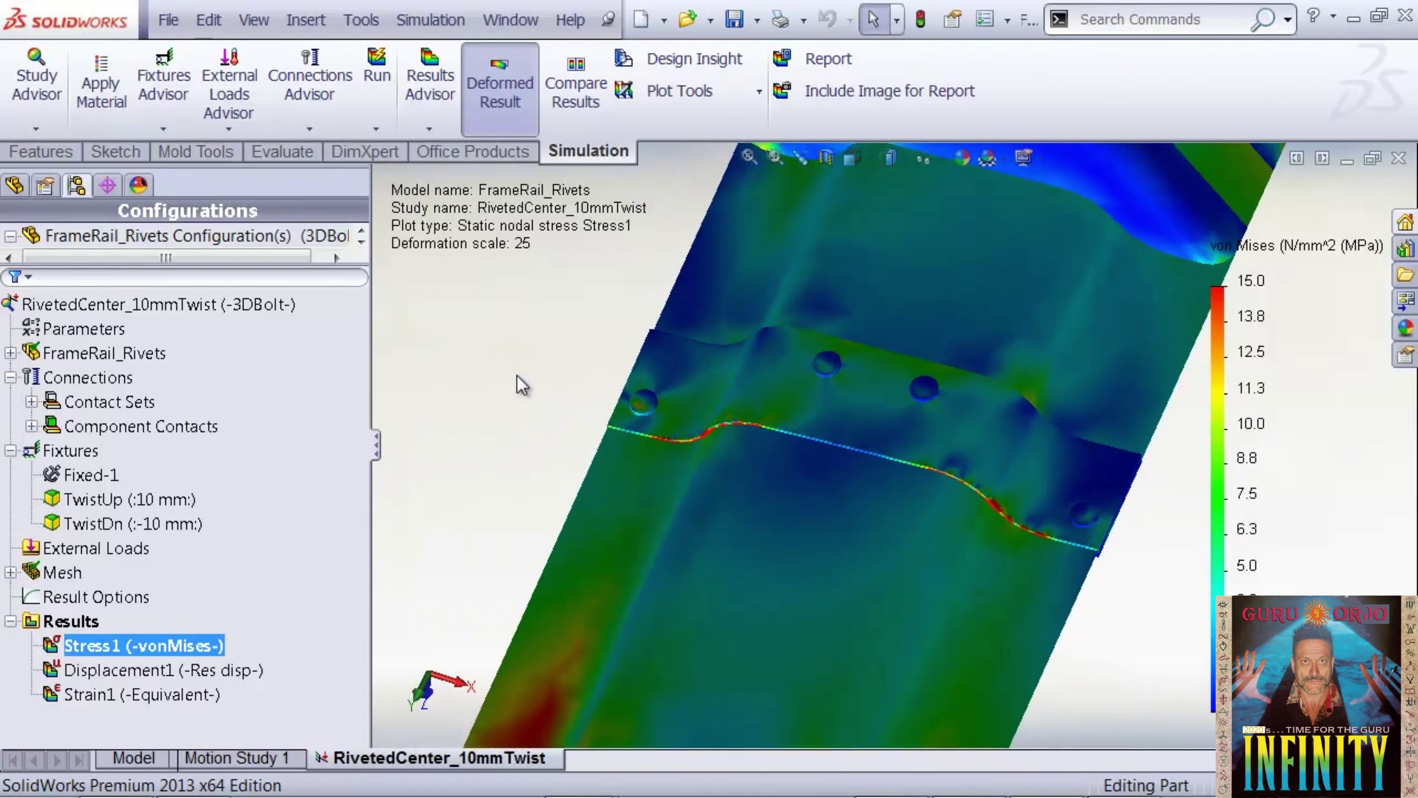
{"action": "scroll", "coordinate": [547, 393], "scroll_direction": "up", "scroll_amount": 10}
{"action": "middle_click_drag", "start_coordinate": [798, 408], "coordinate": [745, 447]}
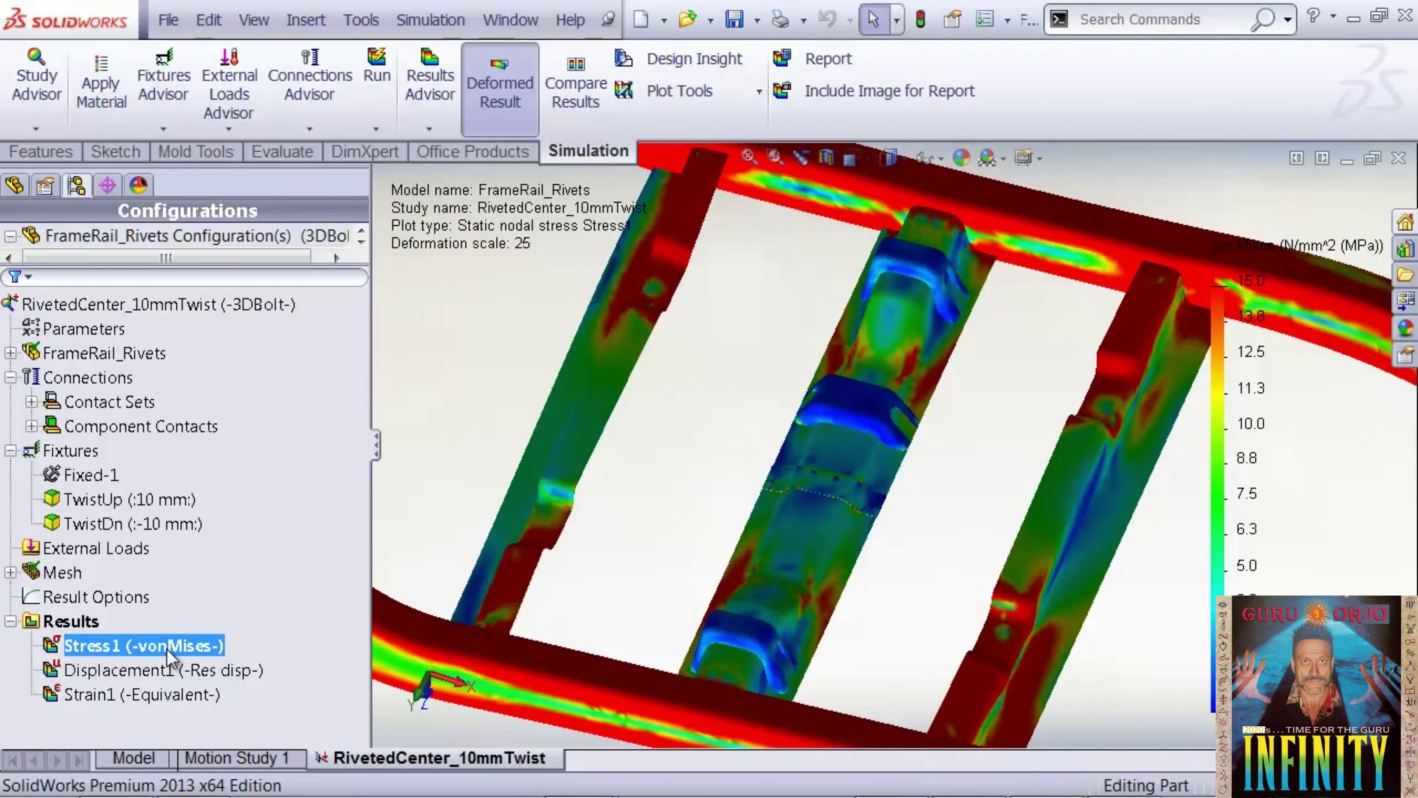
{"action": "double_click", "coordinate": [144, 645]}
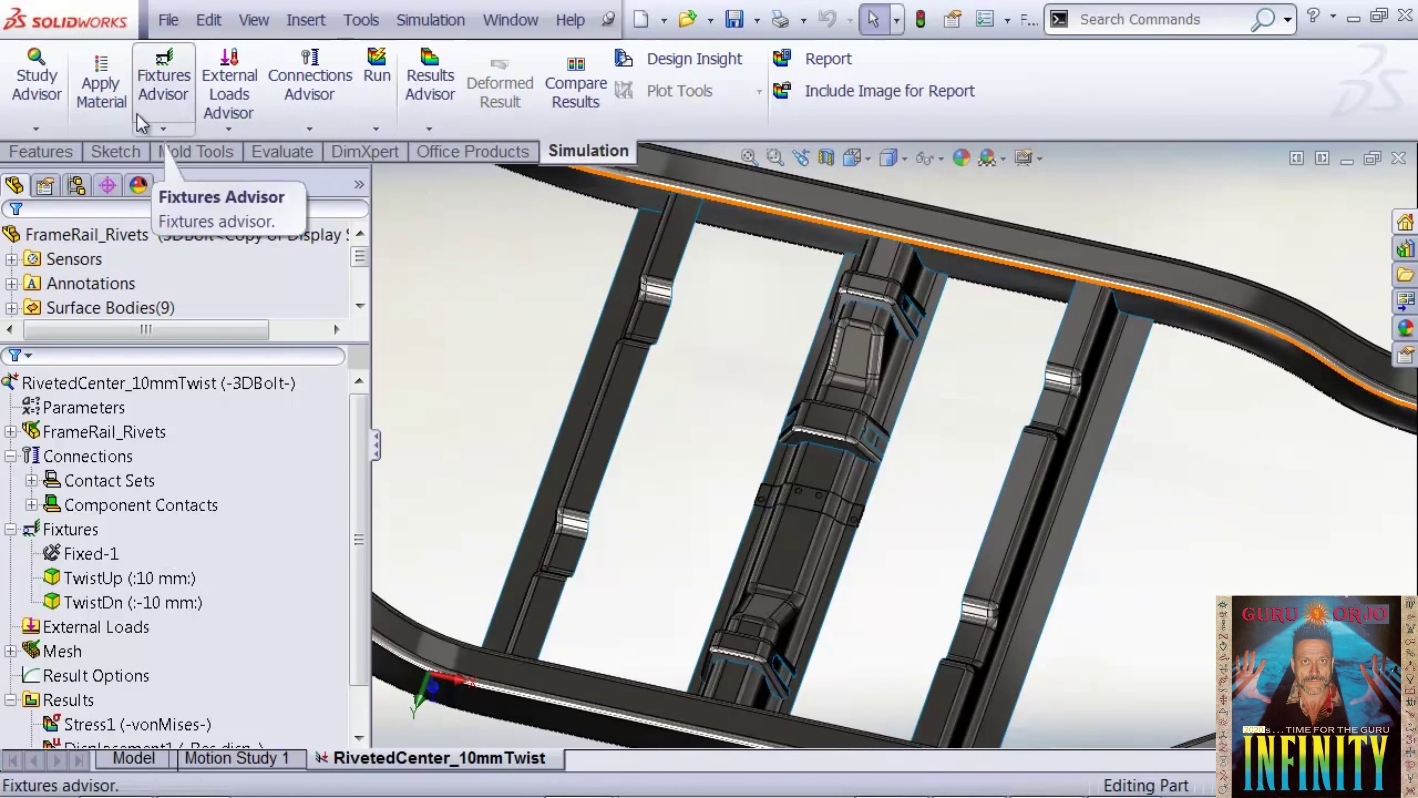
- Start a new Submodeling study named CenterRail
{"action": "left_click", "coordinate": [37, 130]}
{"action": "left_click", "coordinate": [50, 178]}
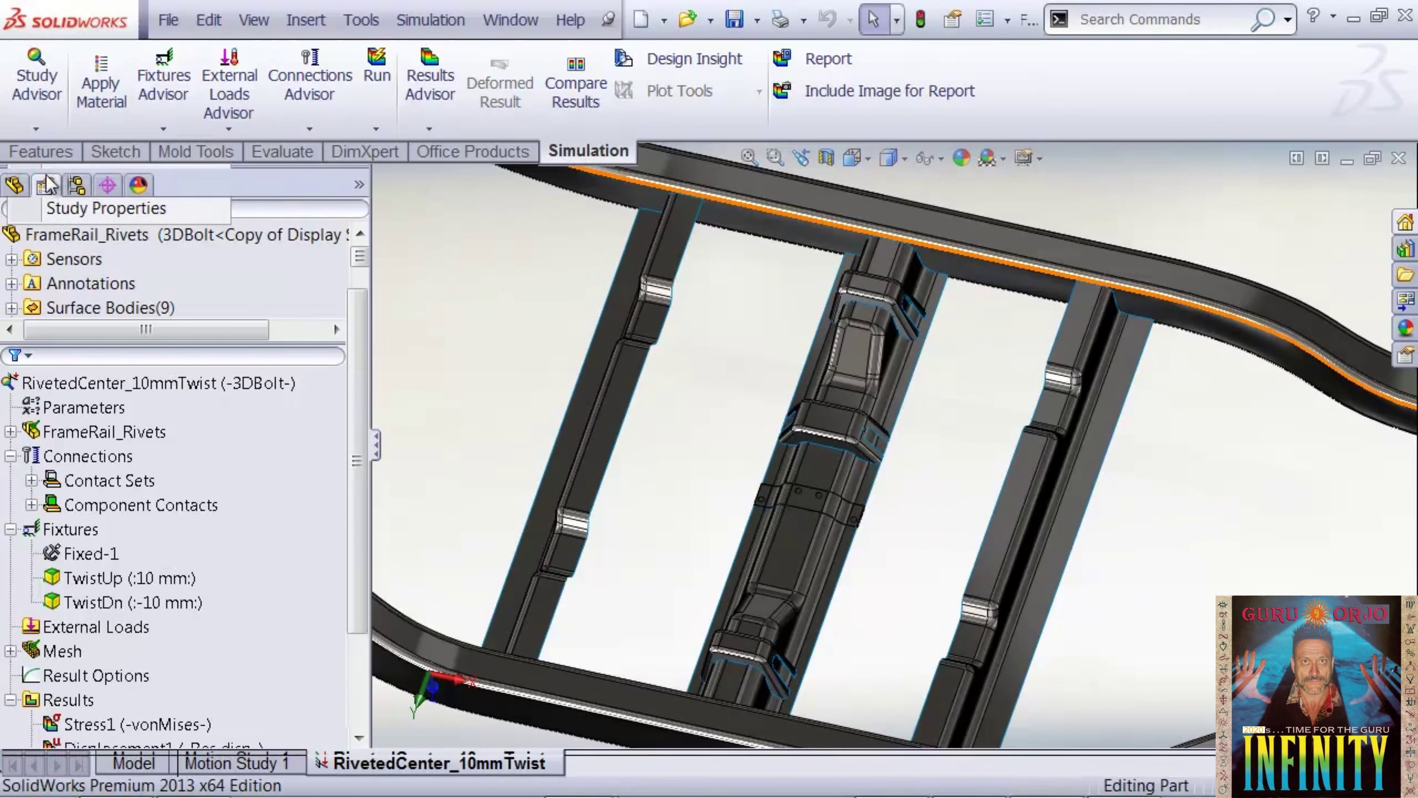
{"action": "scroll", "coordinate": [352, 417], "scroll_direction": "down", "scroll_amount": 3}
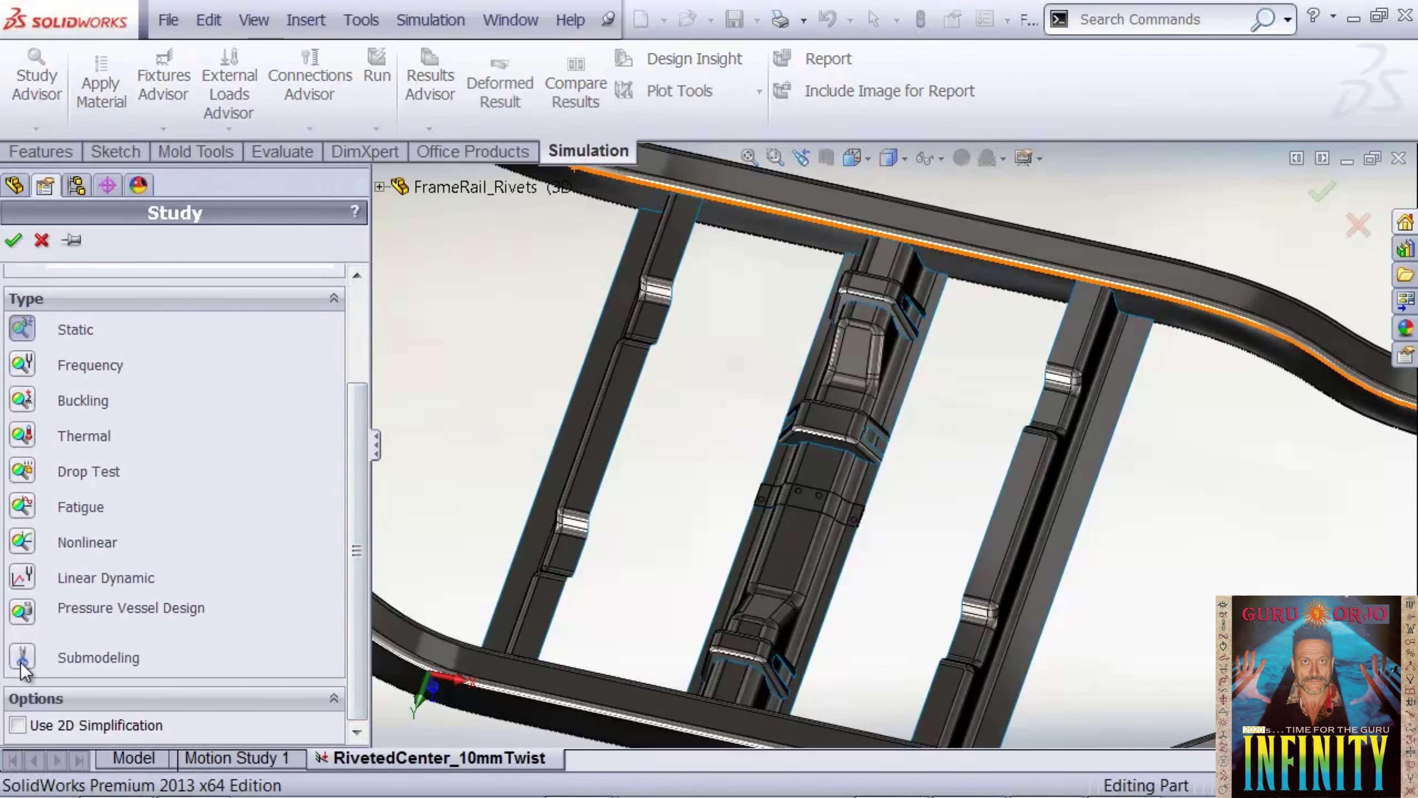
{"action": "left_click", "coordinate": [168, 655]}
{"action": "left_click_drag", "start_coordinate": [212, 367], "coordinate": [9, 355]}
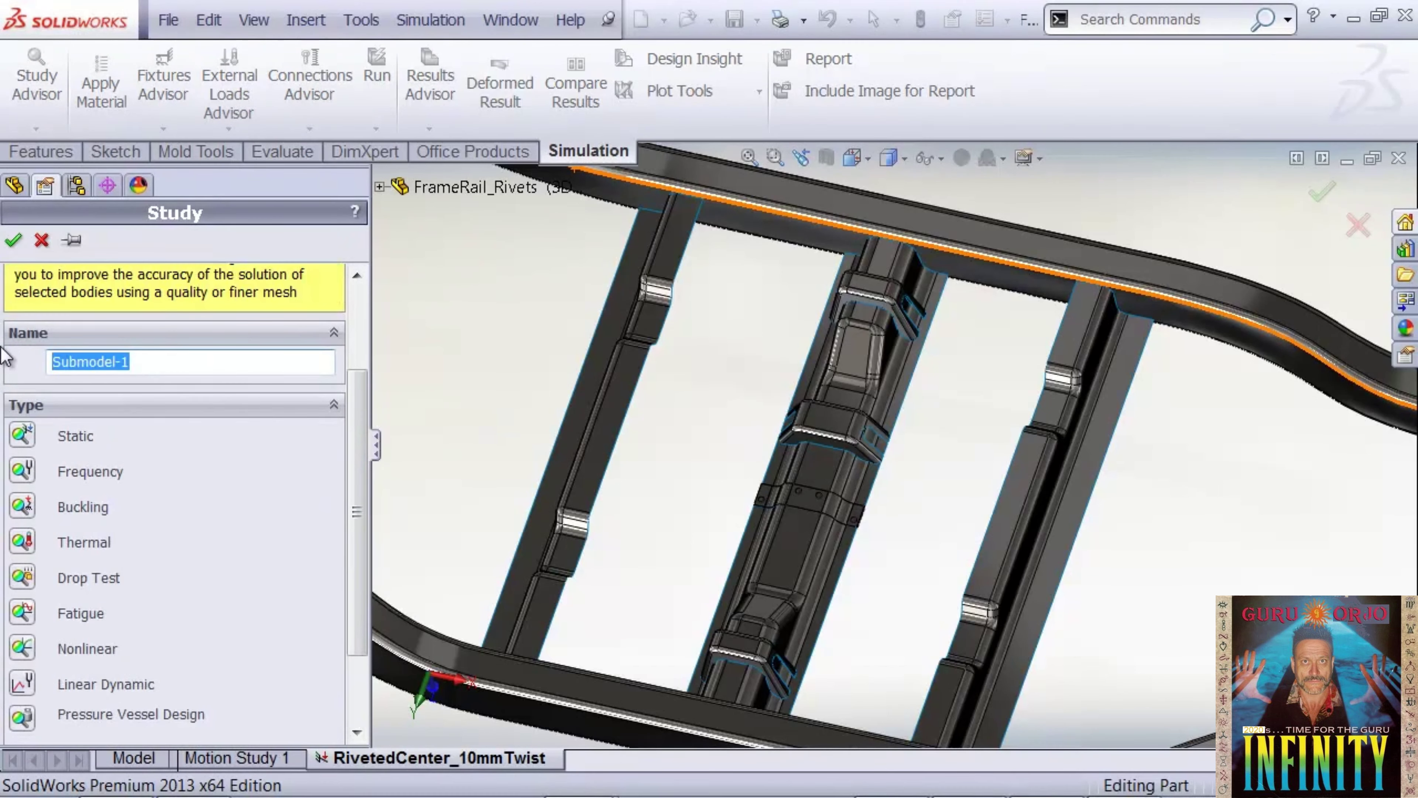
{"action": "type", "text": "Cent"}
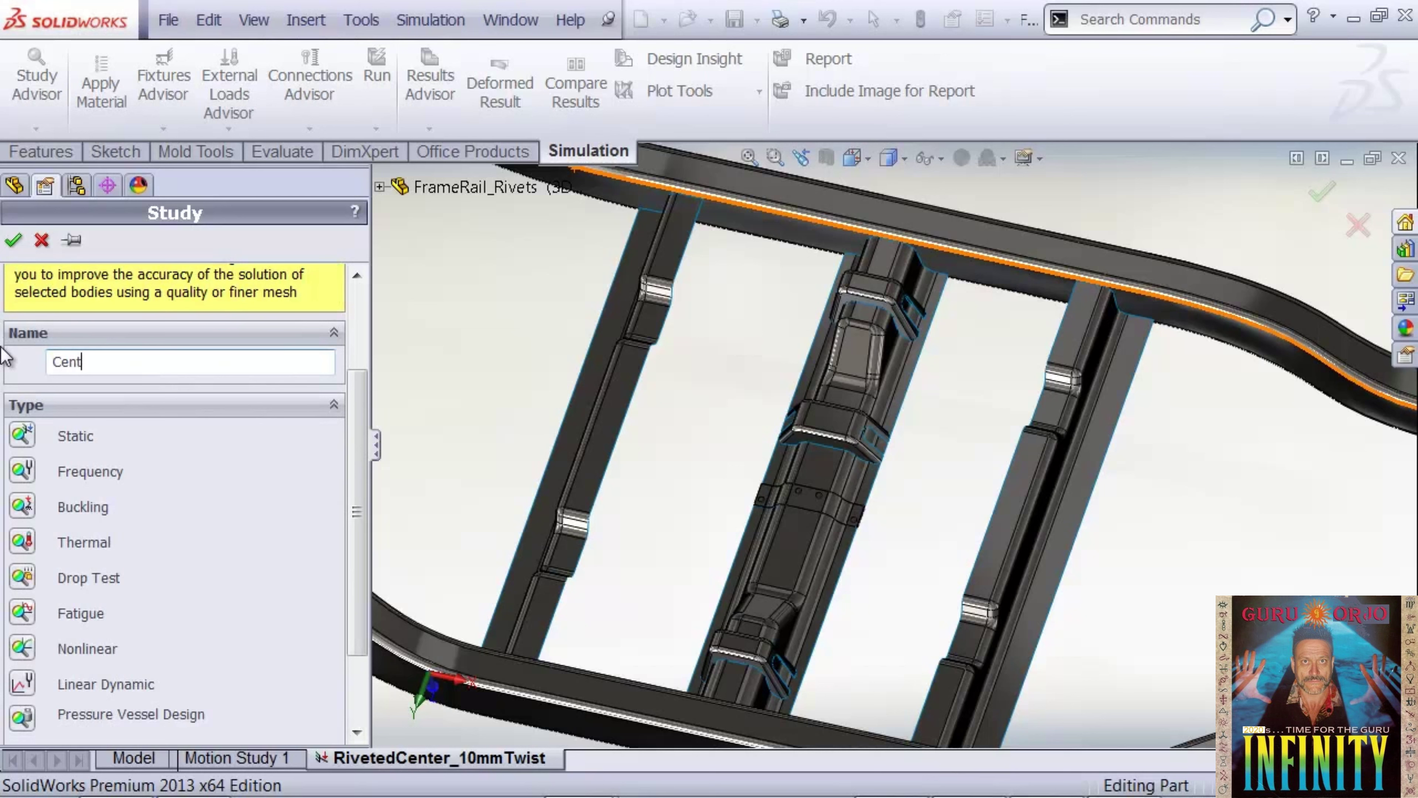
{"action": "type", "text": "erRail"}
{"action": "left_click", "coordinate": [12, 240]}
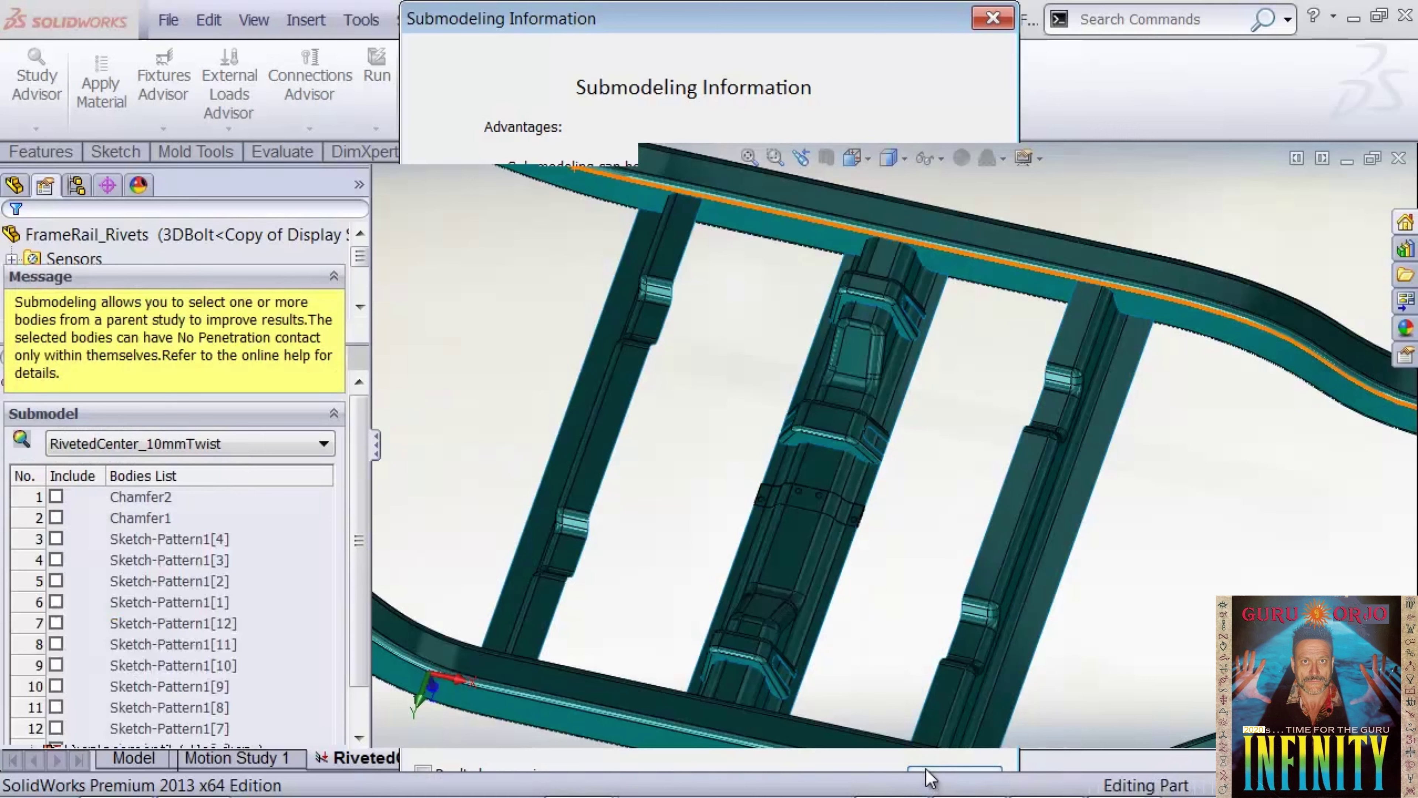
- Include all 14 center rail solid bodies in the submodel and confirm
{"action": "scroll", "coordinate": [686, 508], "scroll_direction": "up", "scroll_amount": 5}
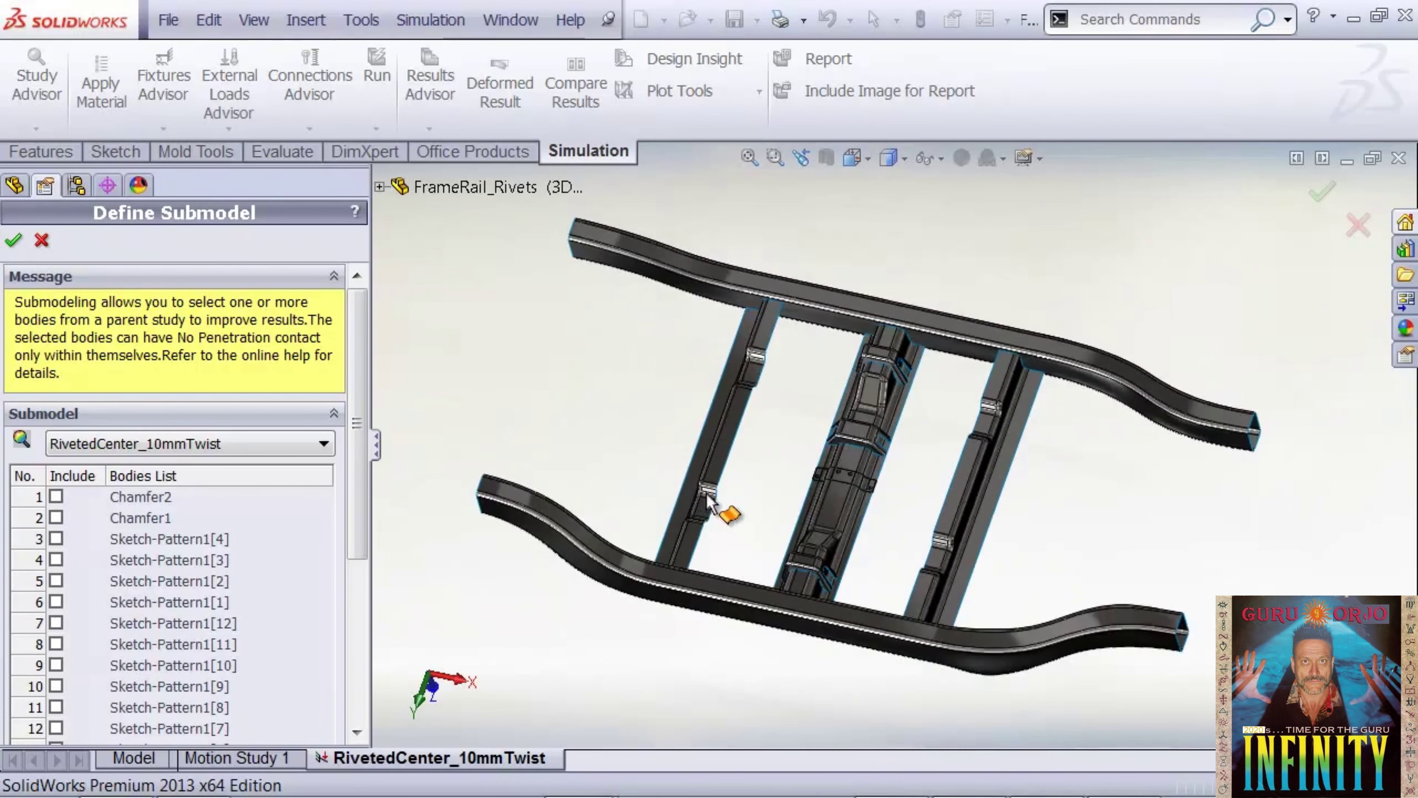
{"action": "middle_click_drag", "start_coordinate": [721, 507], "coordinate": [706, 540]}
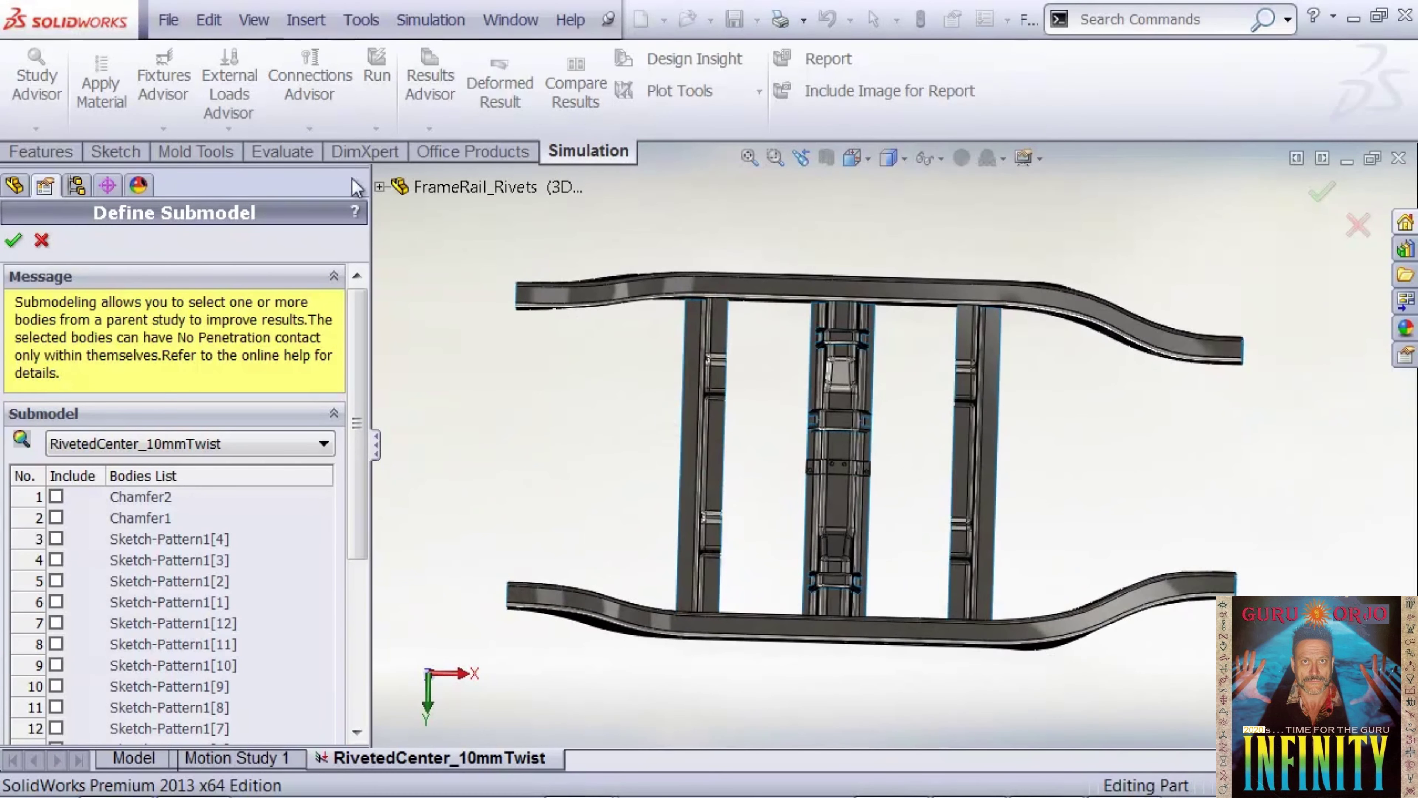
{"action": "left_click", "coordinate": [380, 187]}
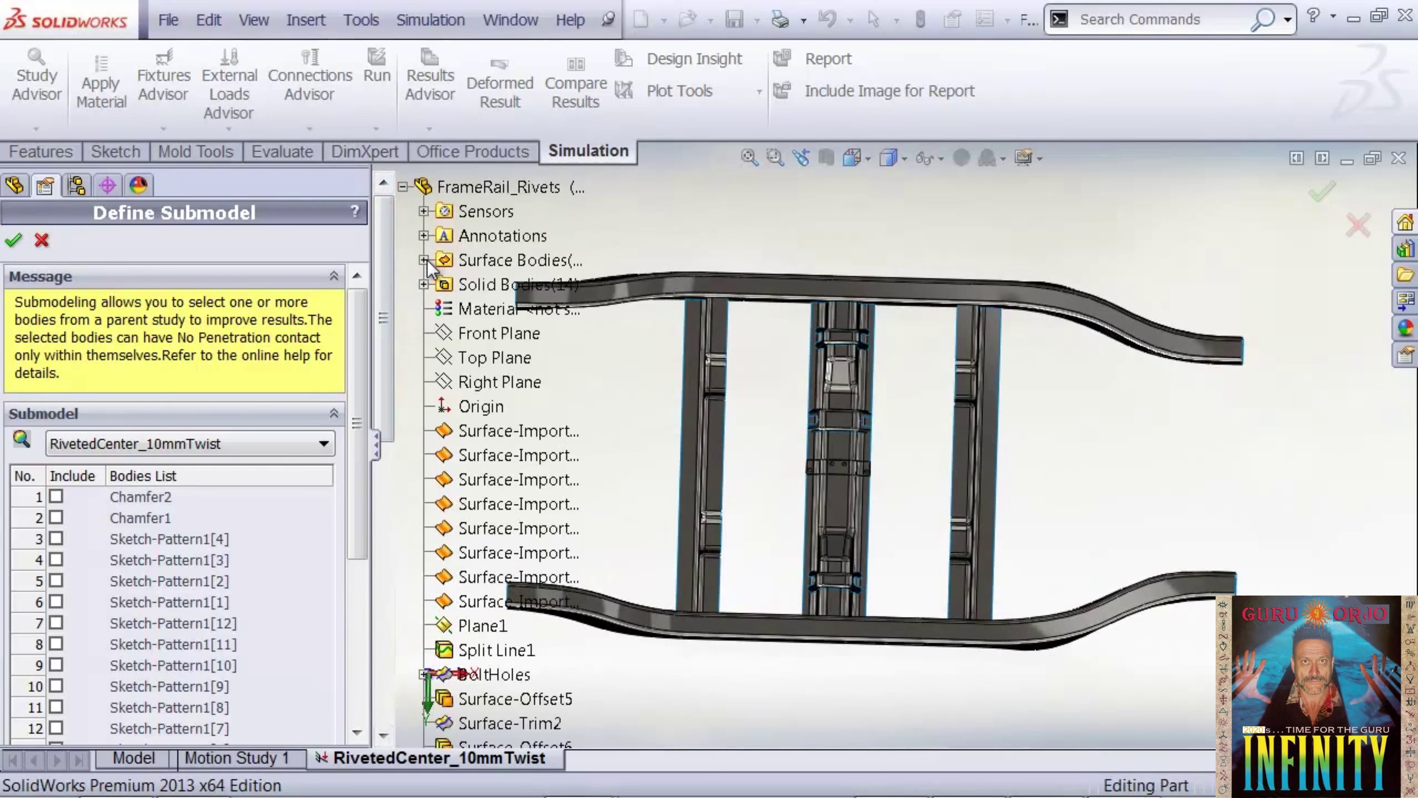
{"action": "left_click", "coordinate": [423, 285]}
{"action": "left_click", "coordinate": [520, 309]}
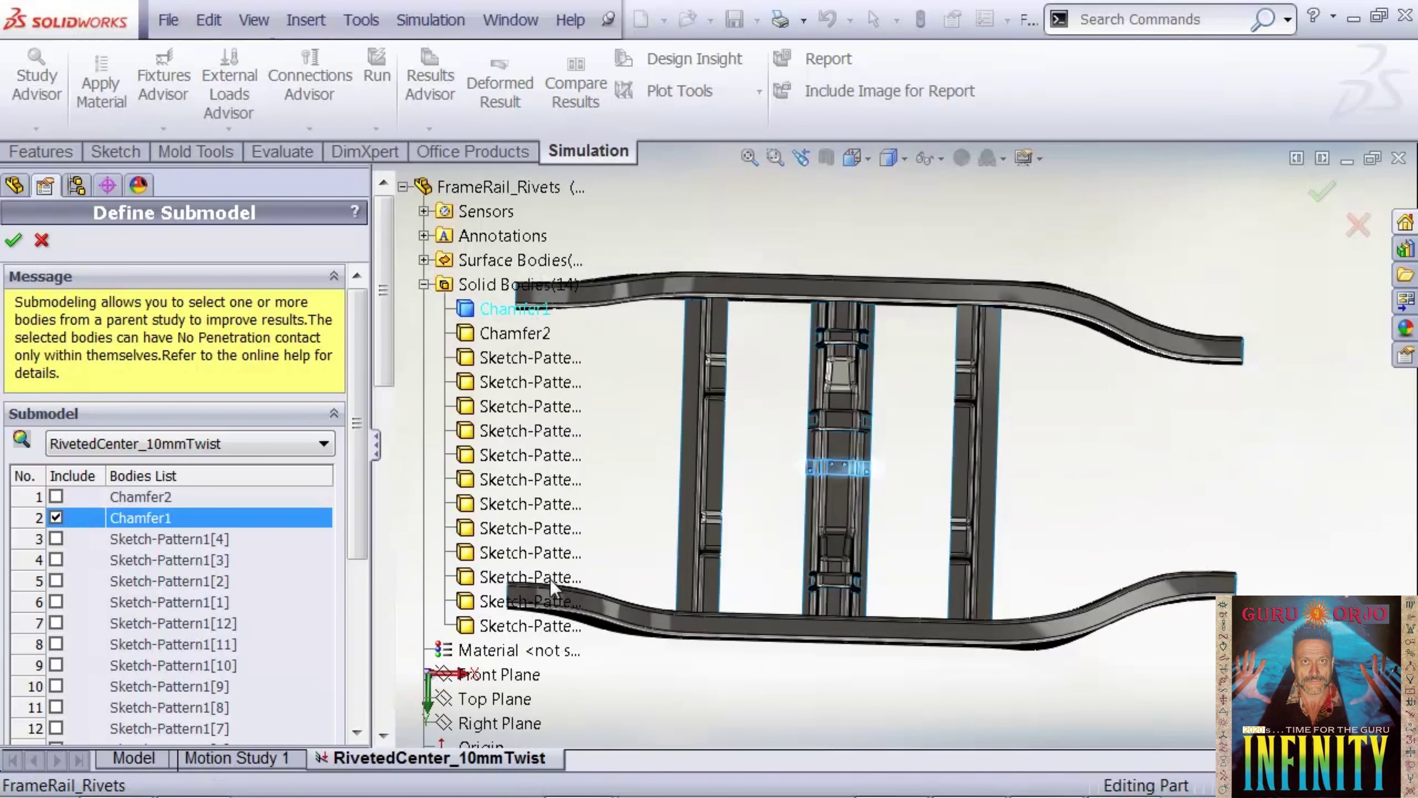
{"action": "left_click", "coordinate": [543, 626], "text": "shift"}
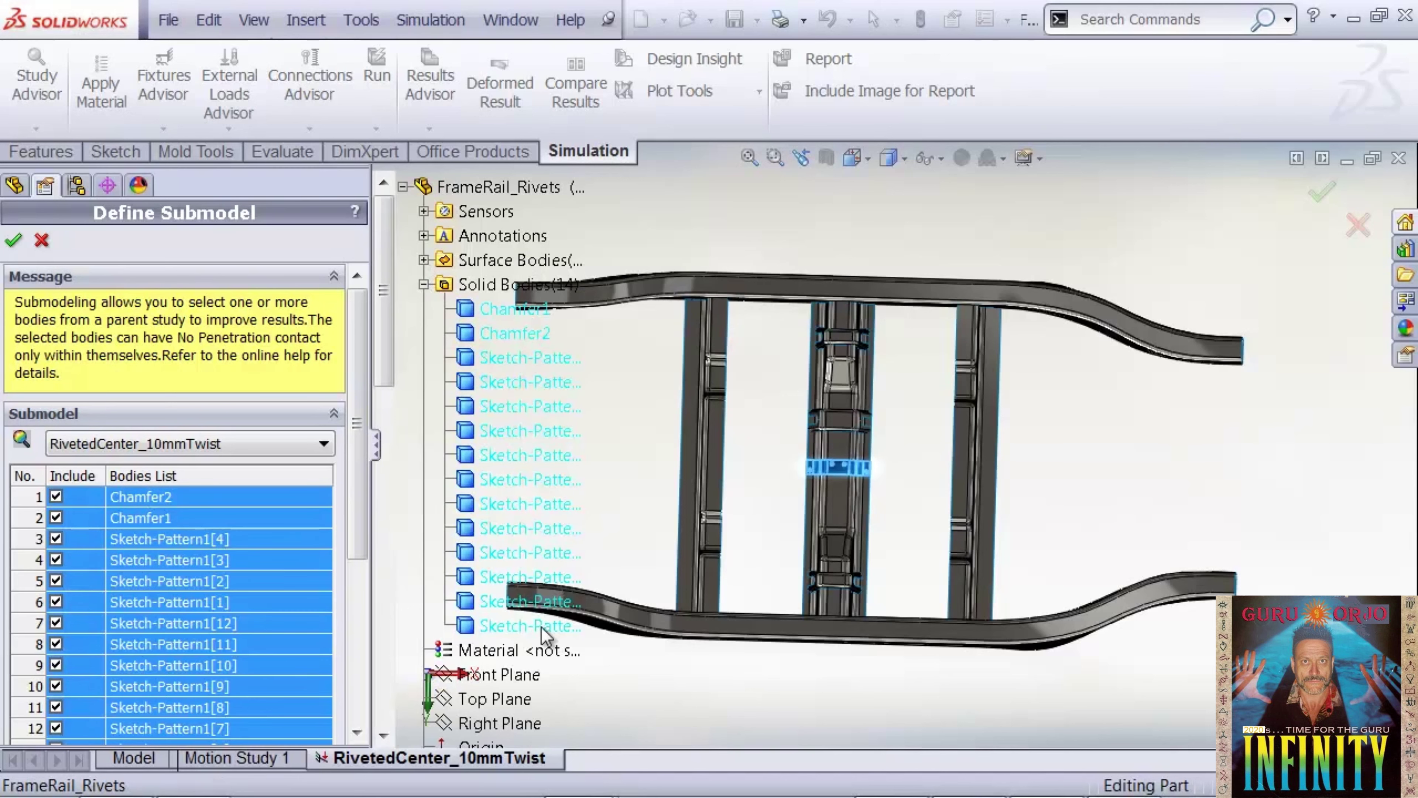
{"action": "left_click", "coordinate": [423, 284]}
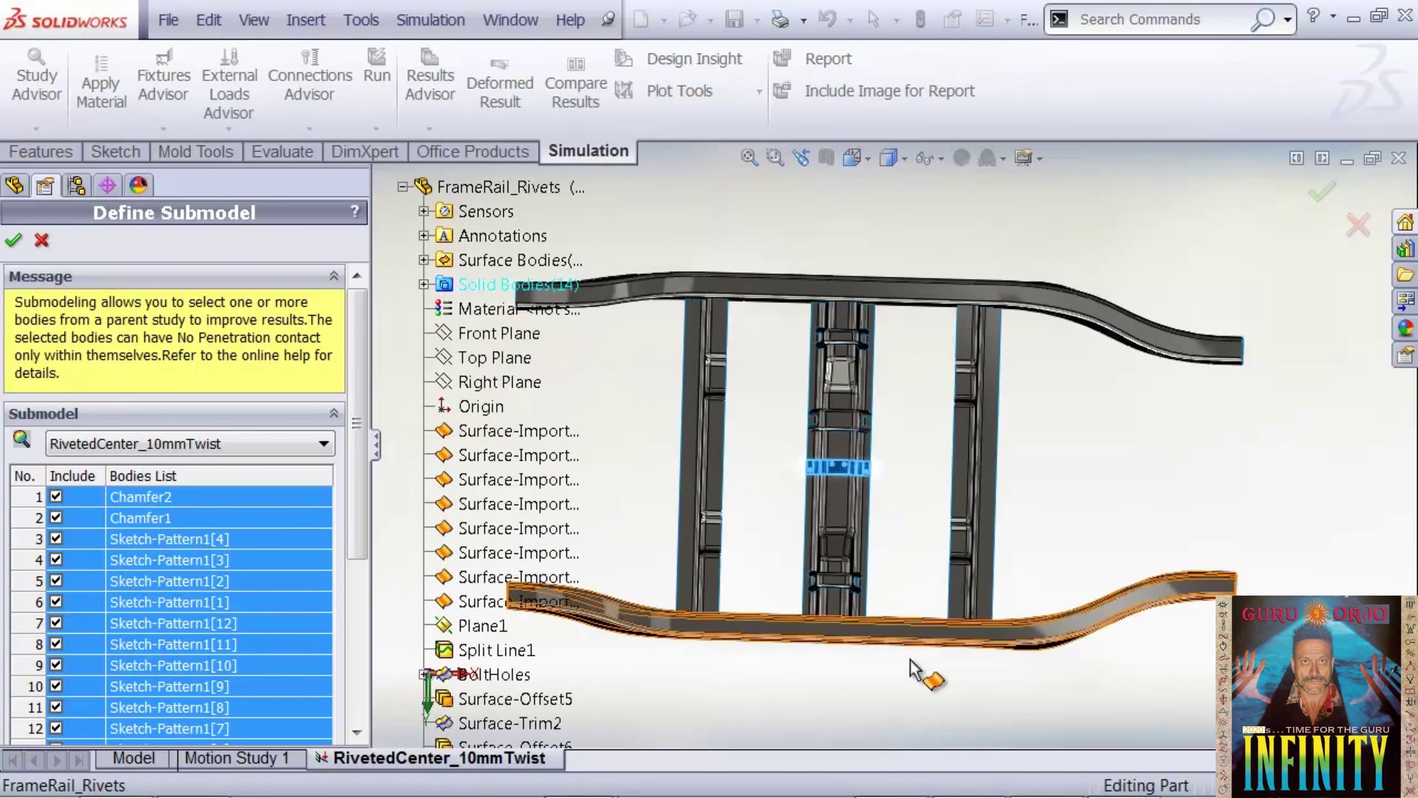
{"action": "left_click_drag", "start_coordinate": [930, 698], "coordinate": [751, 222]}
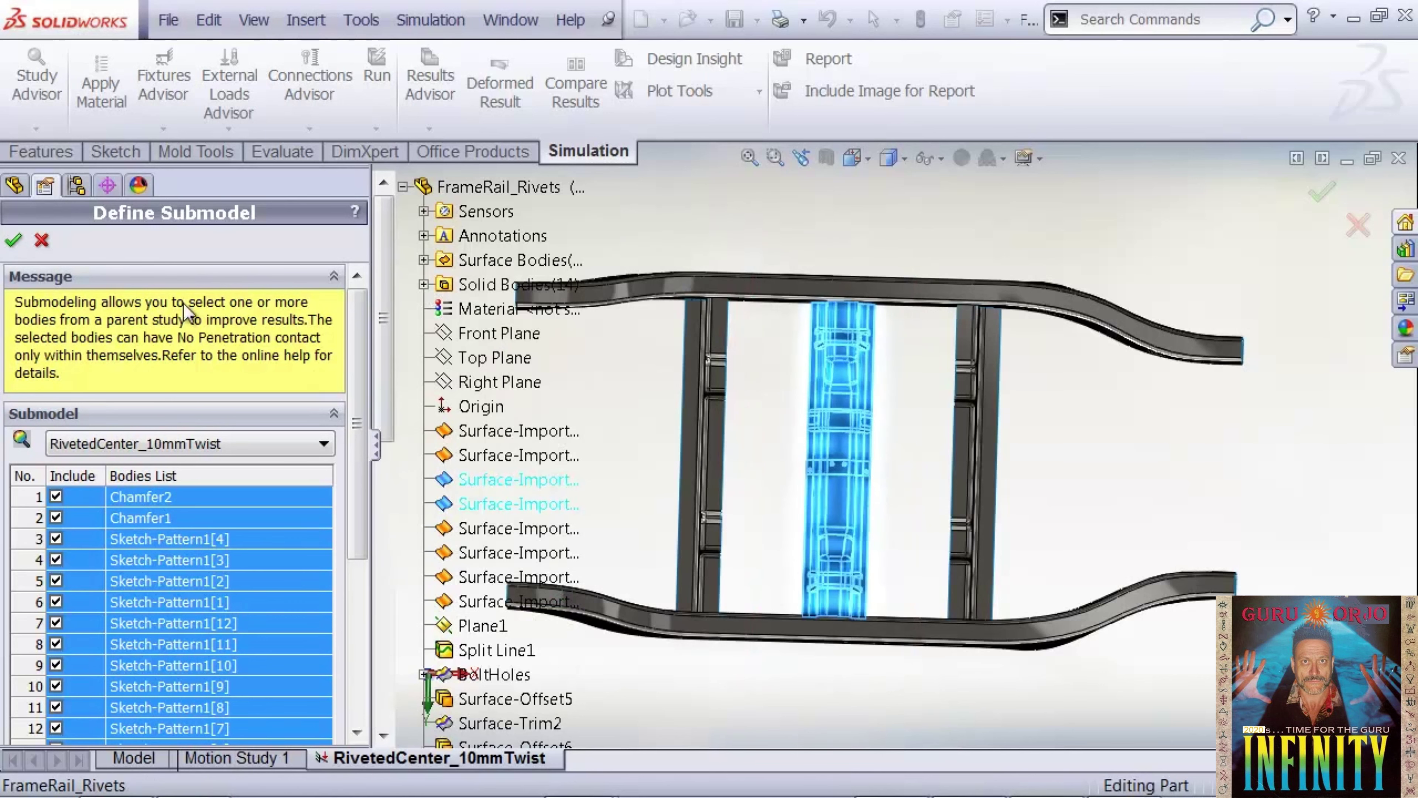
{"action": "left_click", "coordinate": [13, 245]}
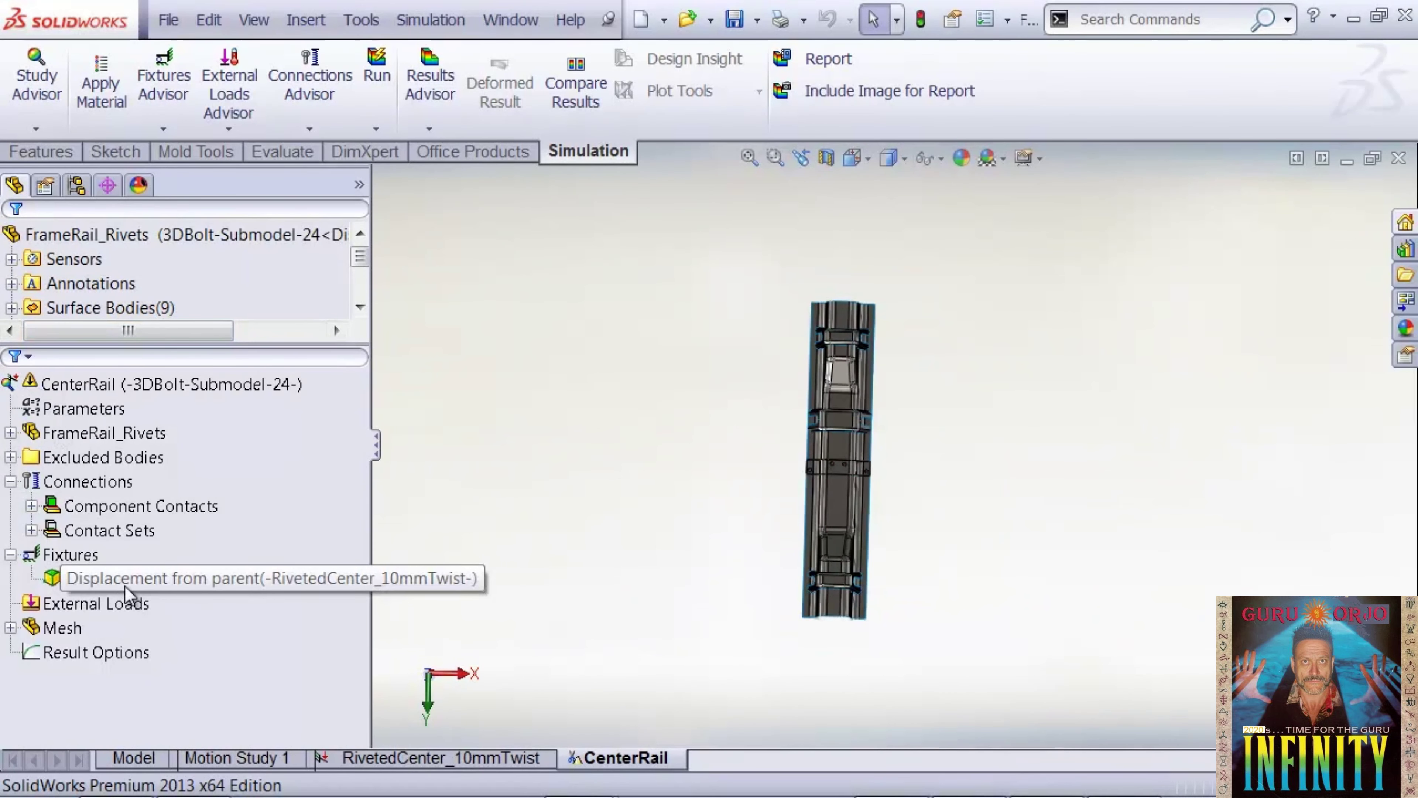
- Review the displacement-from-parent fixture, the FrameRail_Rivets part and the excluded bodies folder
{"action": "left_click", "coordinate": [118, 585]}
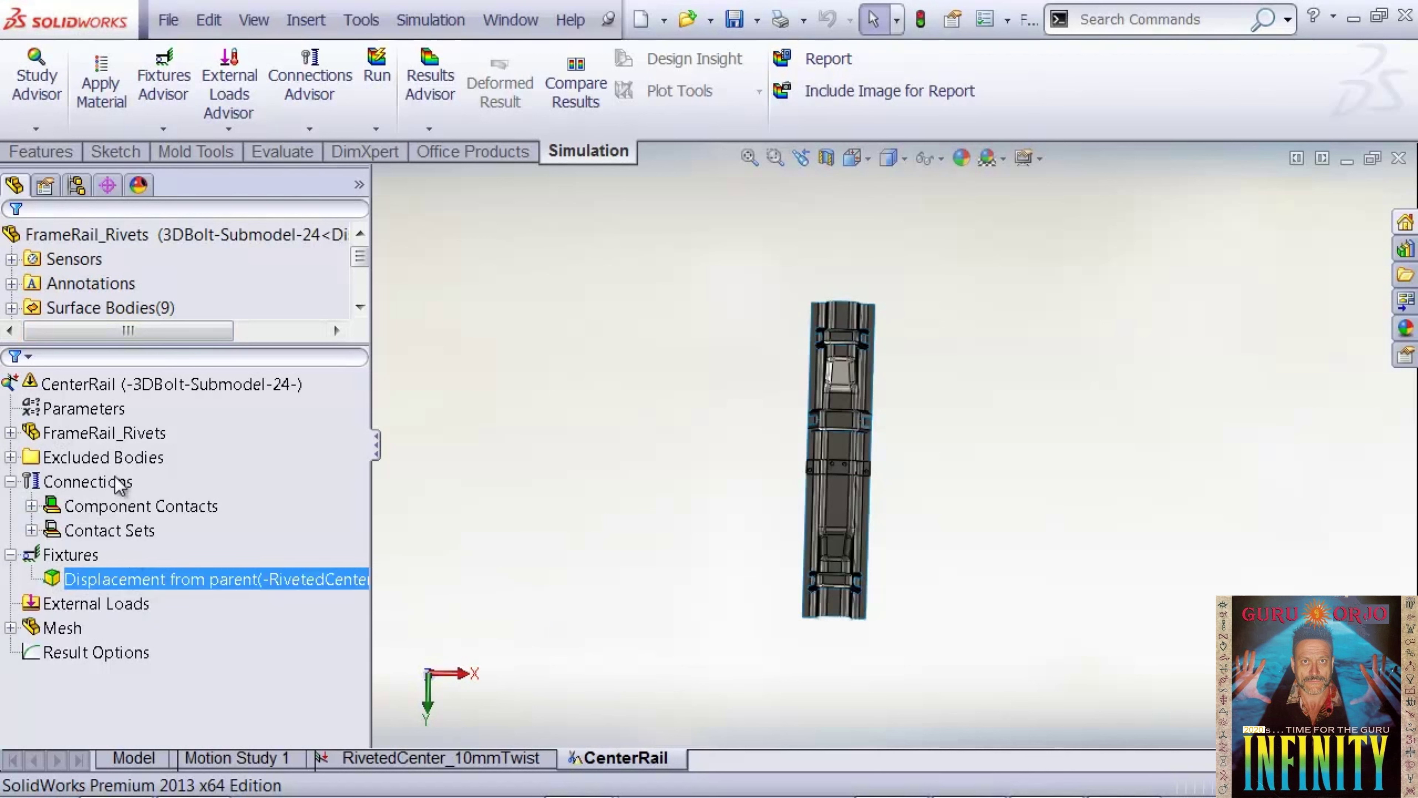
{"action": "left_click", "coordinate": [106, 434]}
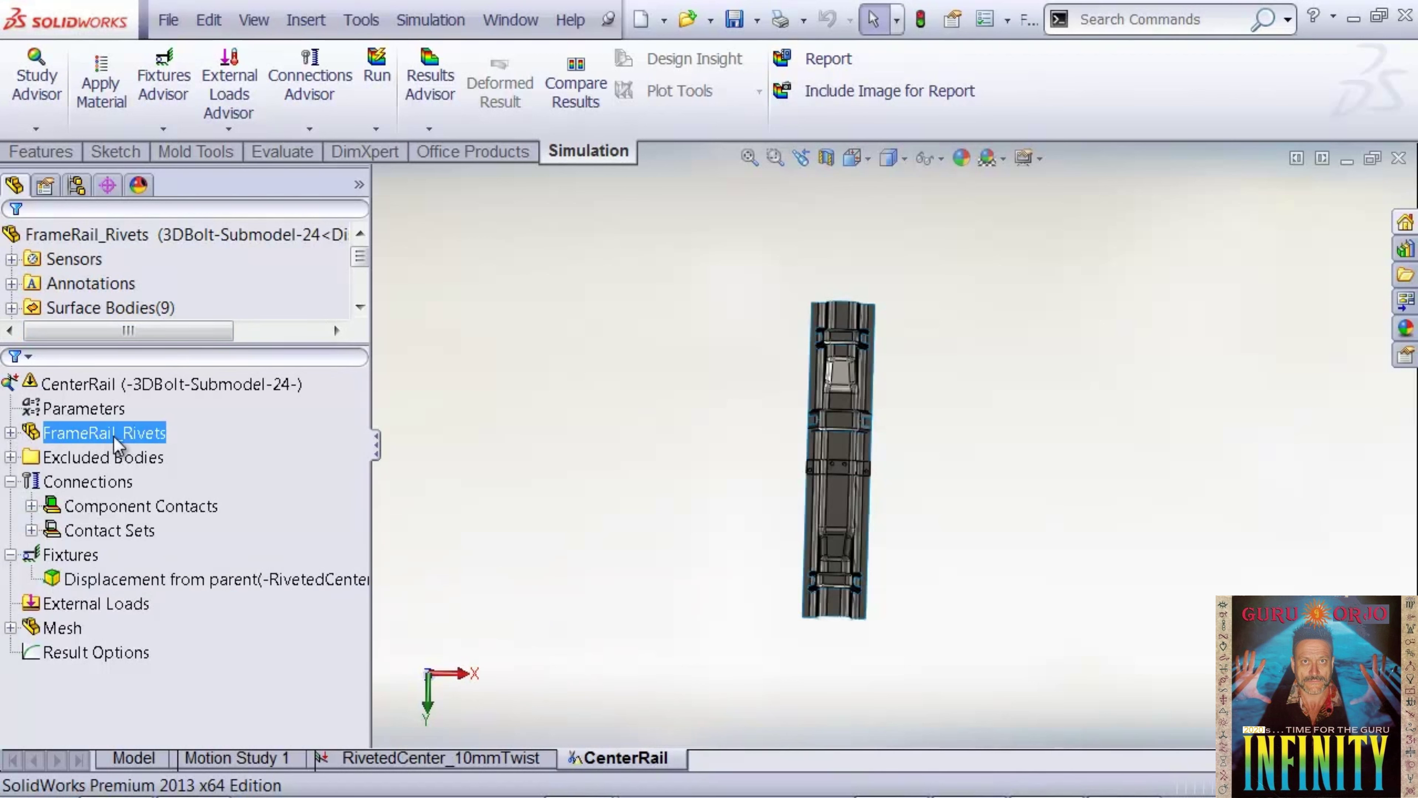
{"action": "left_click", "coordinate": [35, 462]}
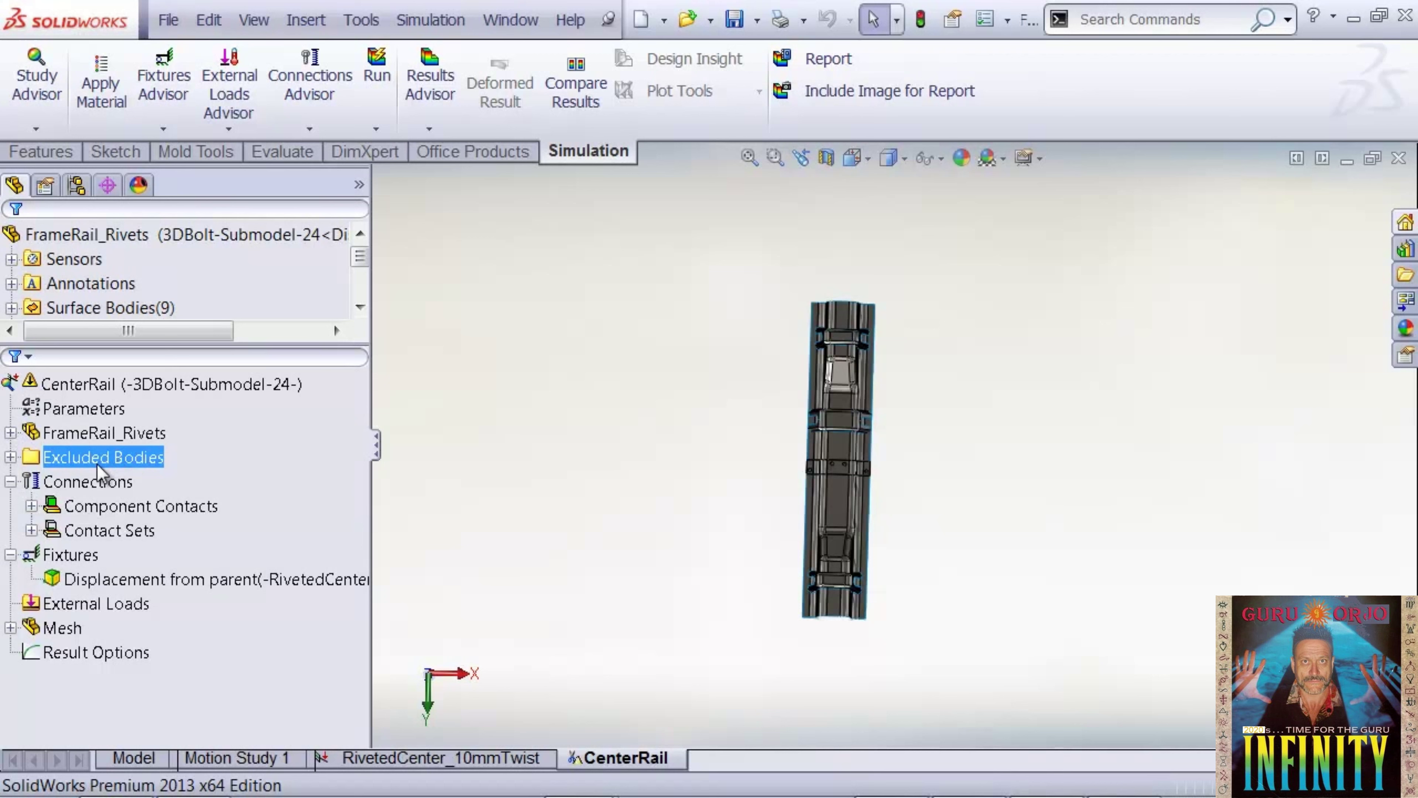
{"action": "left_click", "coordinate": [525, 502]}
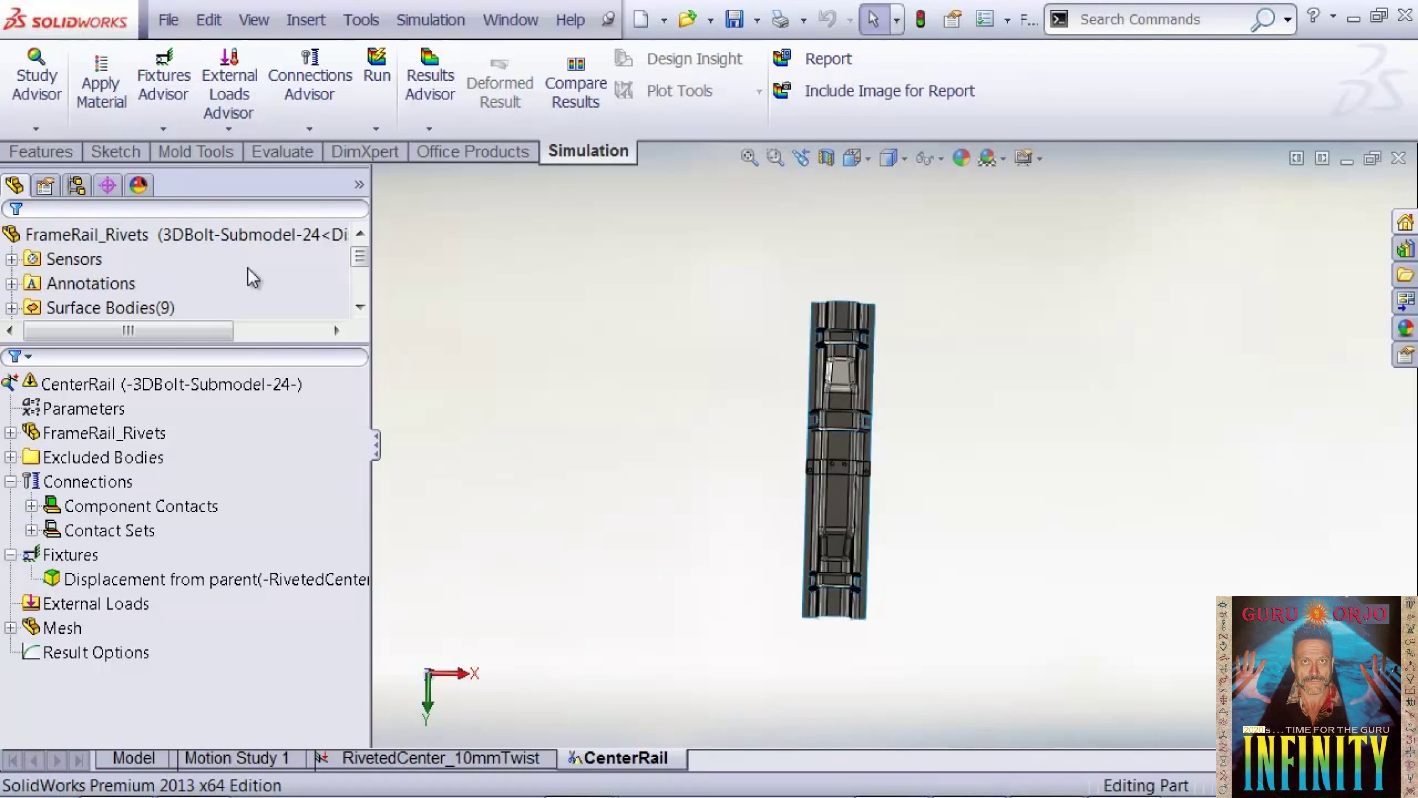
- Hide the Chamfer1 and Chamfer2 rail bodies
{"action": "left_click", "coordinate": [10, 308]}
{"action": "key", "text": "Left"}
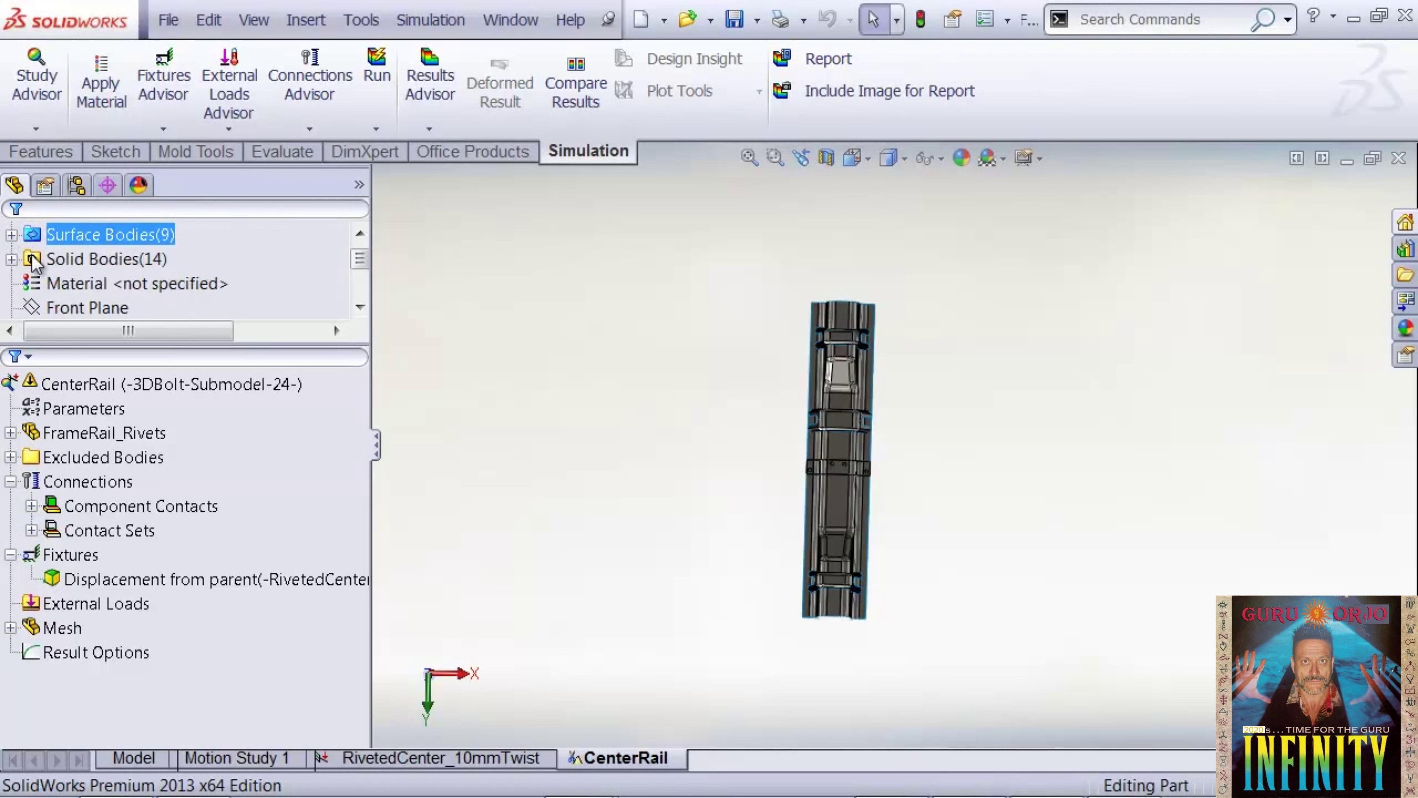
{"action": "left_click", "coordinate": [12, 259]}
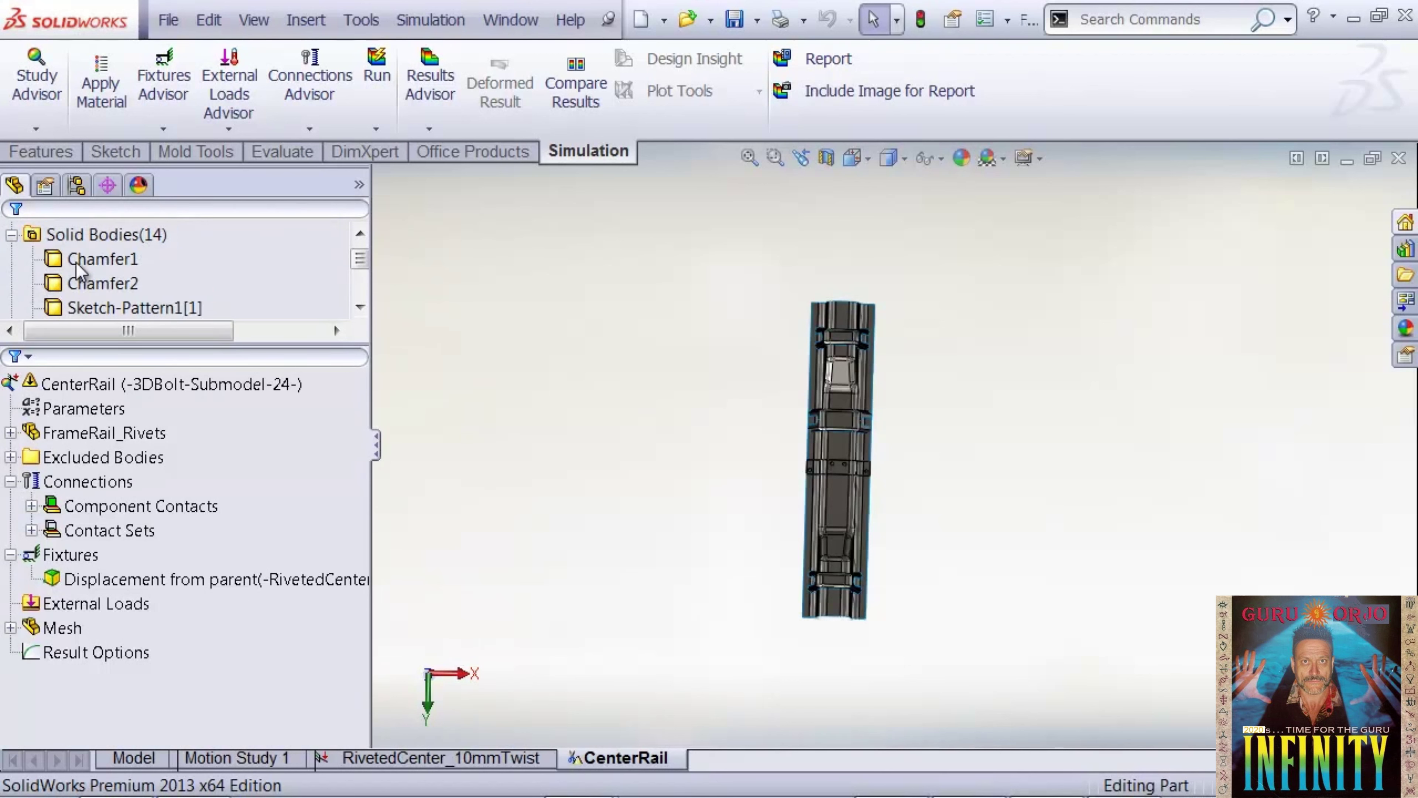
{"action": "left_click", "coordinate": [90, 259]}
{"action": "left_click", "coordinate": [100, 283], "text": "ctrl"}
{"action": "left_click", "coordinate": [120, 241]}
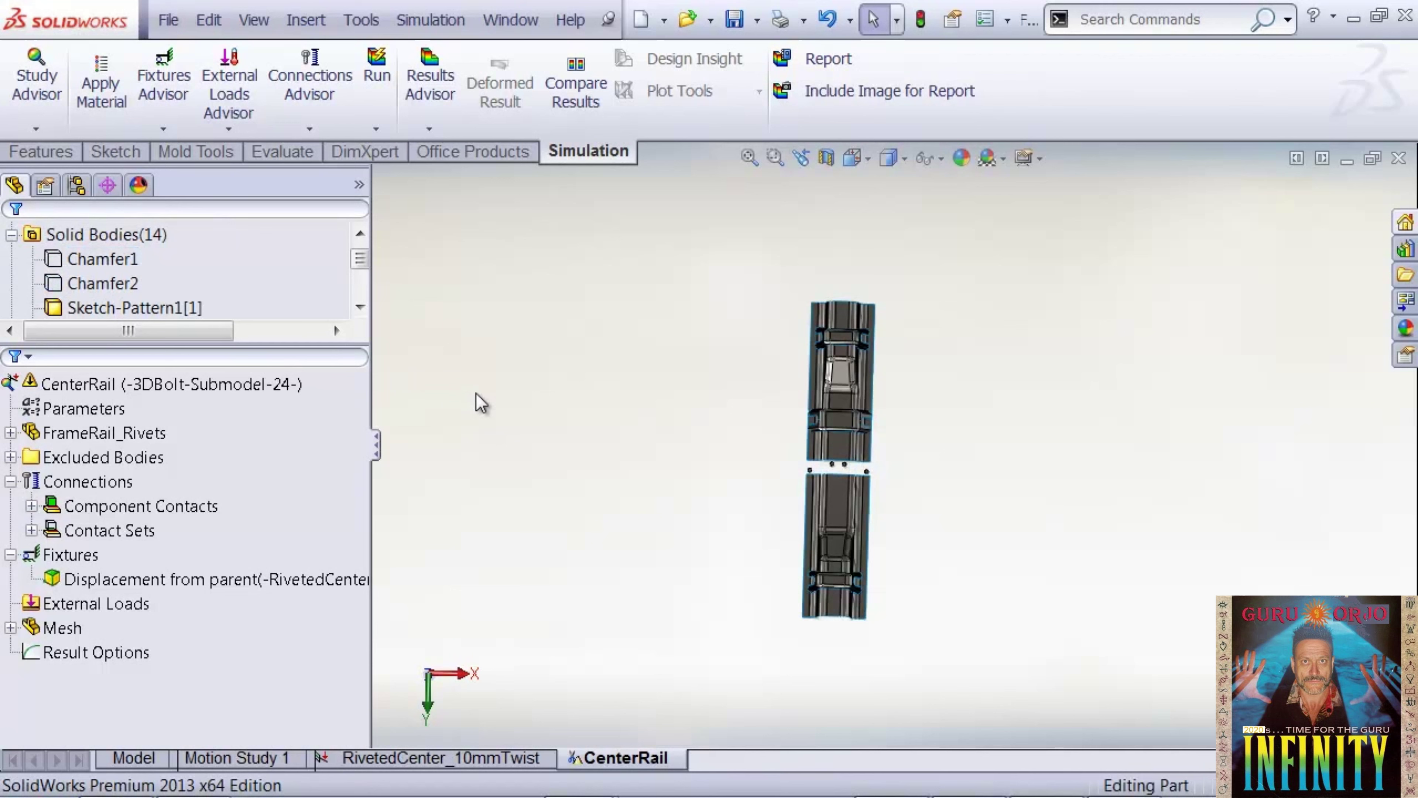
- Zoom in and orbit around the rivets in the rail gap
{"action": "left_click", "coordinate": [775, 158]}
{"action": "left_click_drag", "start_coordinate": [784, 437], "coordinate": [861, 482]}
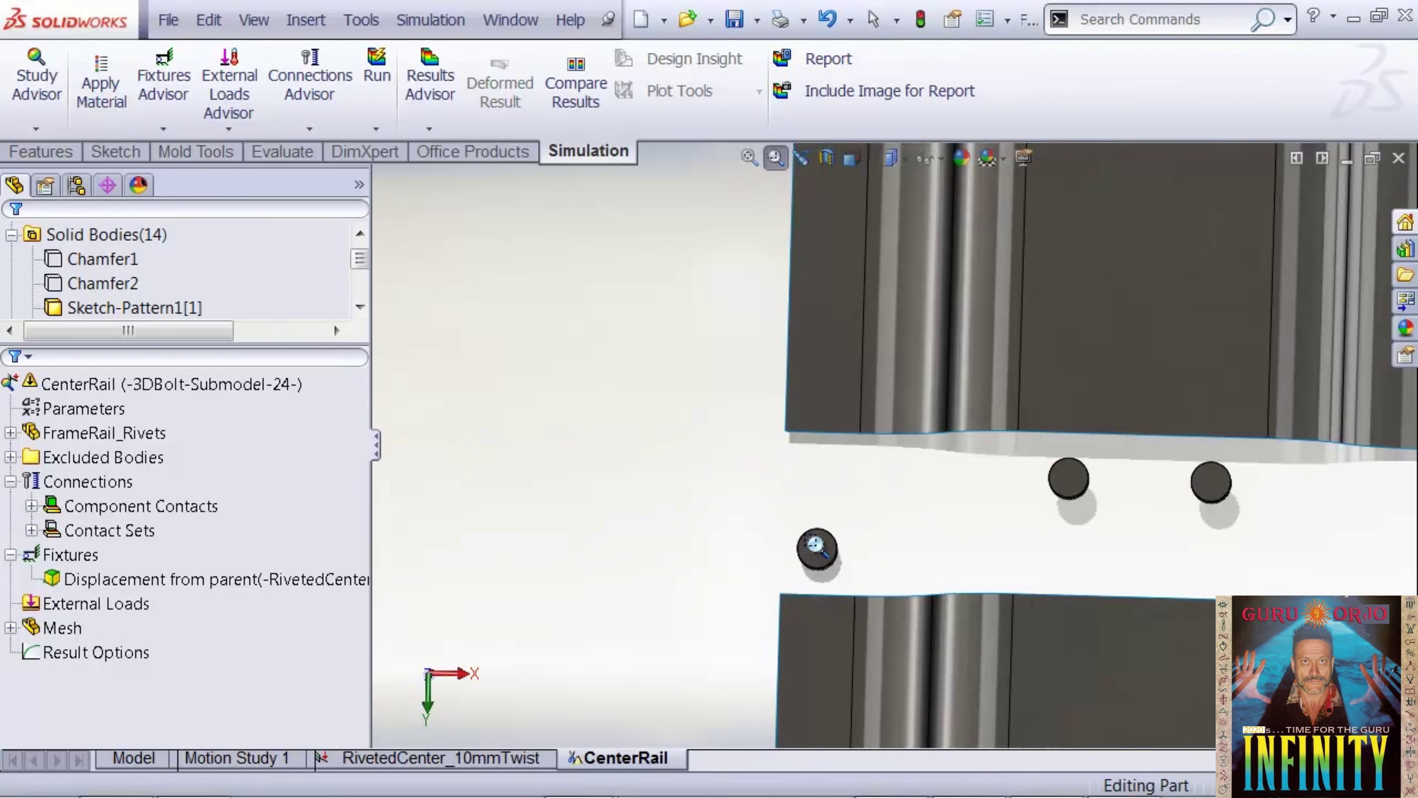
{"action": "middle_click_drag", "start_coordinate": [816, 545], "coordinate": [836, 511]}
{"action": "scroll", "coordinate": [766, 539], "scroll_direction": "down", "scroll_amount": 5}
- Start a mesh control on one rivet, selecting its shaft face, both head faces and both shaft edges
{"action": "right_click", "coordinate": [61, 628]}
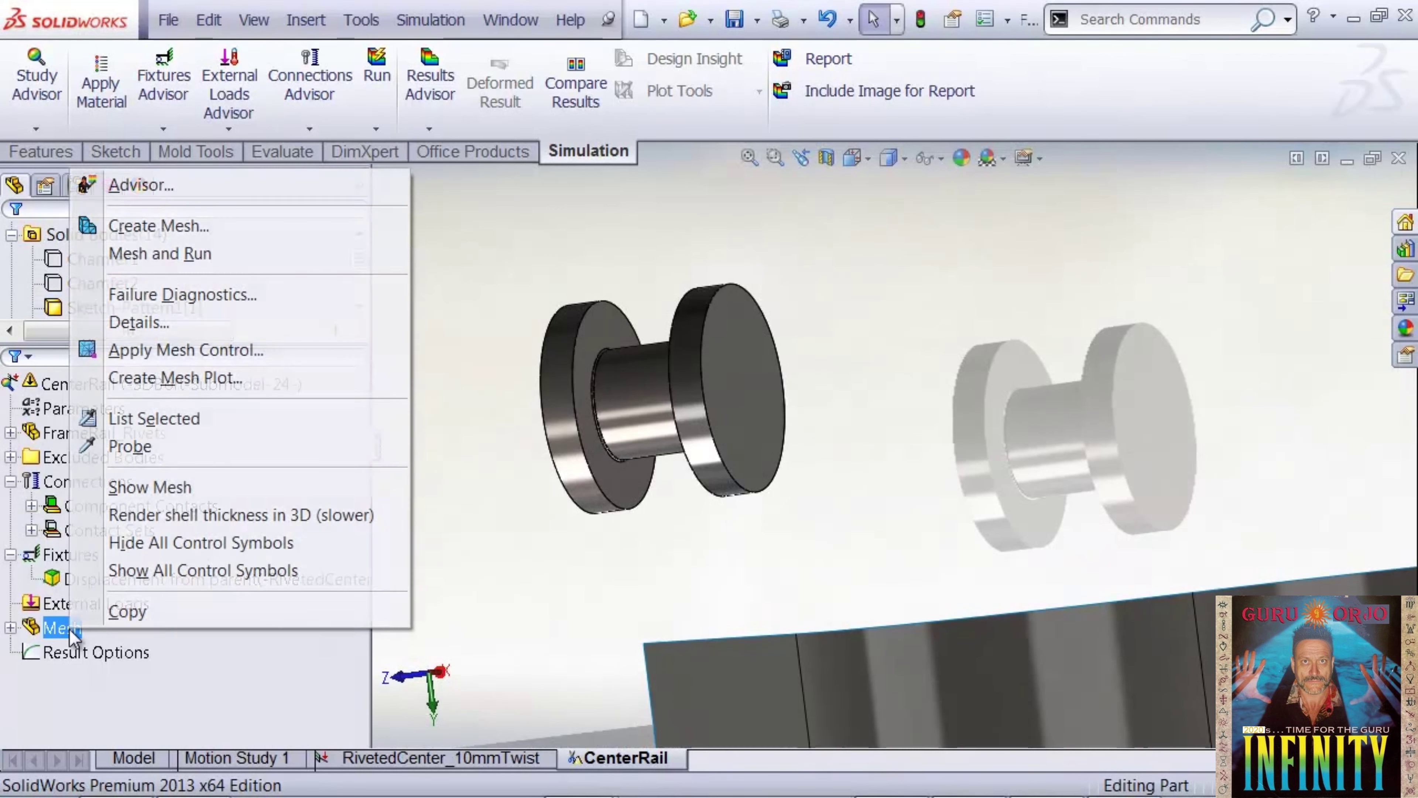
{"action": "left_click", "coordinate": [177, 349]}
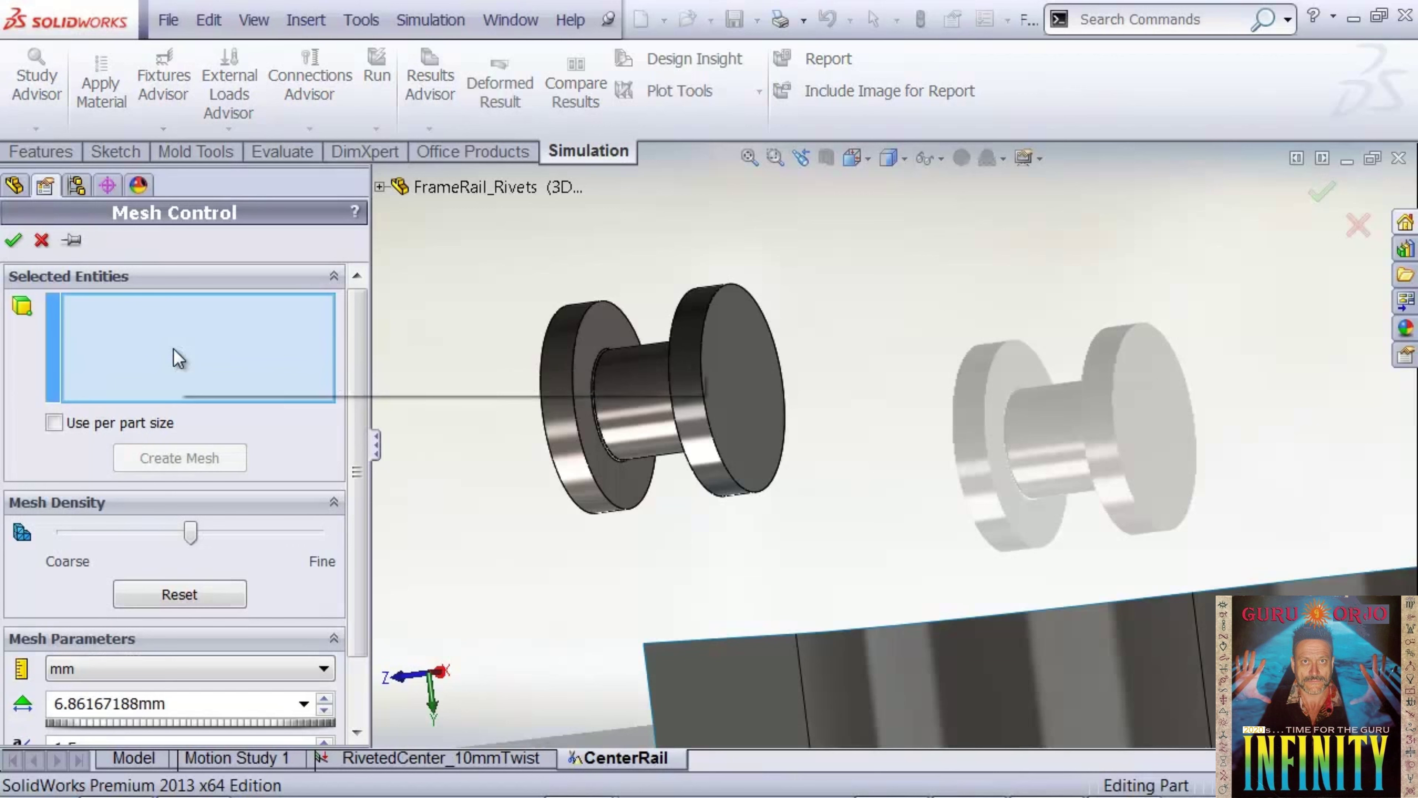
{"action": "left_click", "coordinate": [625, 391]}
{"action": "scroll", "coordinate": [625, 391], "scroll_direction": "down", "scroll_amount": 3}
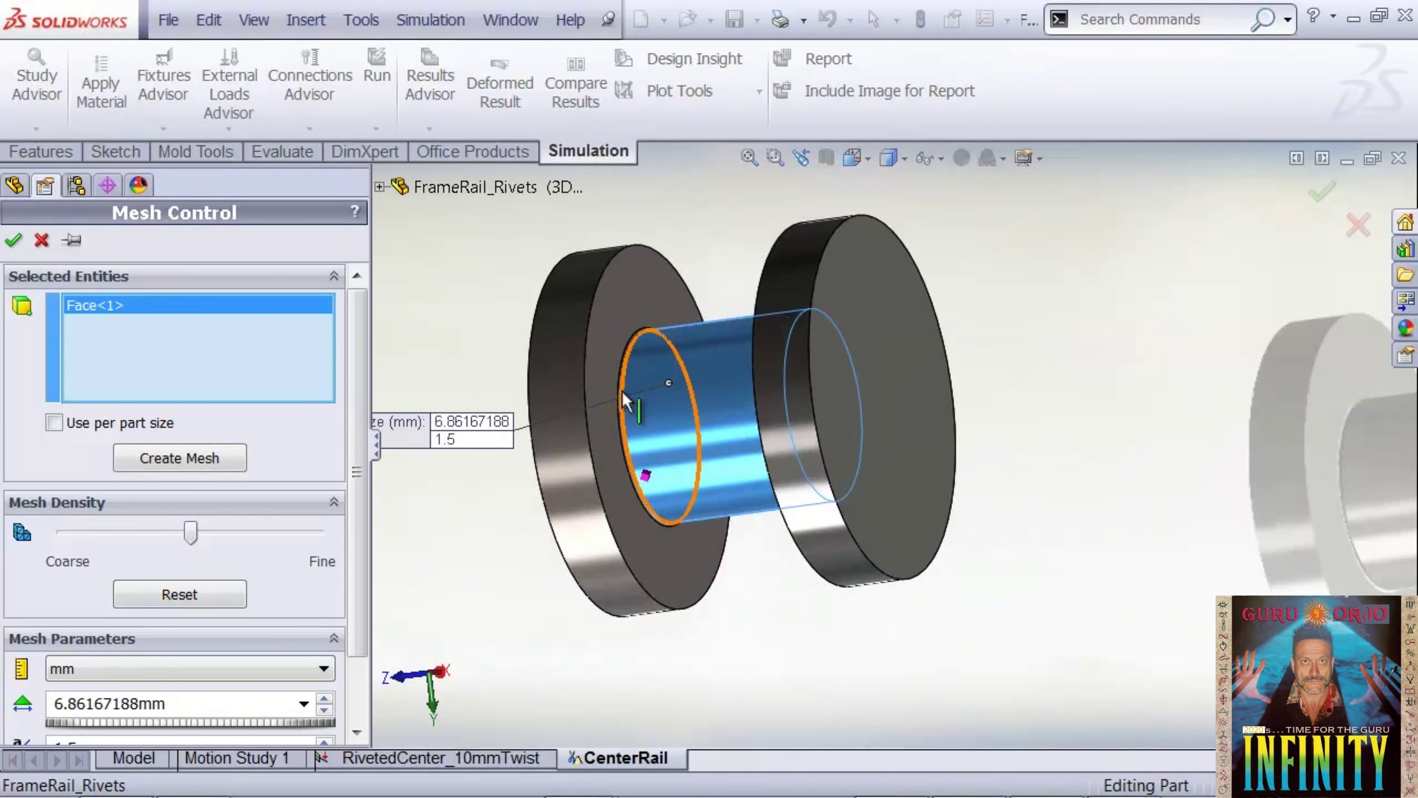
{"action": "left_click", "coordinate": [625, 401]}
{"action": "left_click", "coordinate": [607, 388]}
{"action": "middle_click_drag", "start_coordinate": [607, 388], "coordinate": [787, 392]}
{"action": "scroll", "coordinate": [788, 391], "scroll_direction": "down", "scroll_amount": 2}
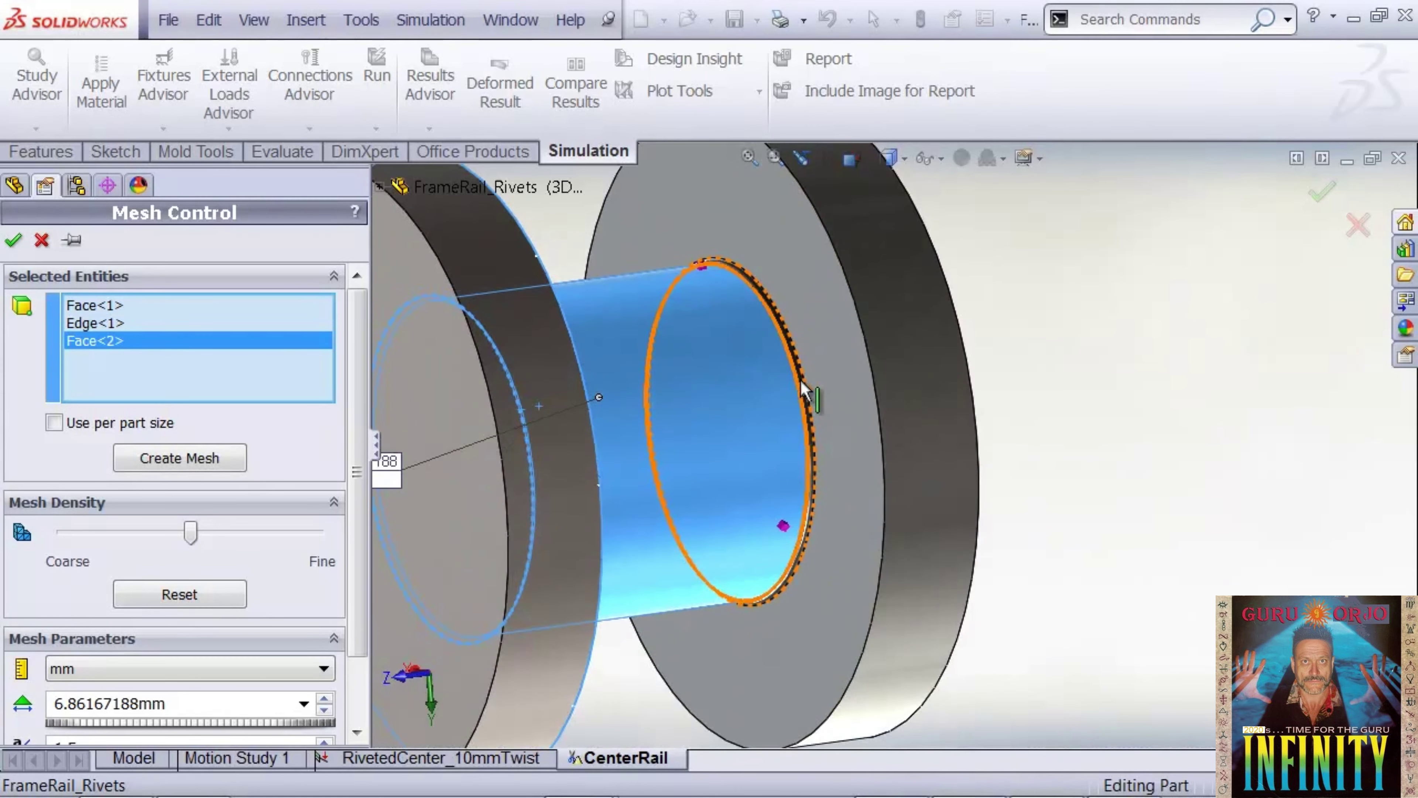
{"action": "left_click", "coordinate": [803, 385]}
{"action": "left_click", "coordinate": [823, 370]}
- Set the mesh control element size to 0.5 mm and apply it
{"action": "scroll", "coordinate": [761, 385], "scroll_direction": "up", "scroll_amount": 5}
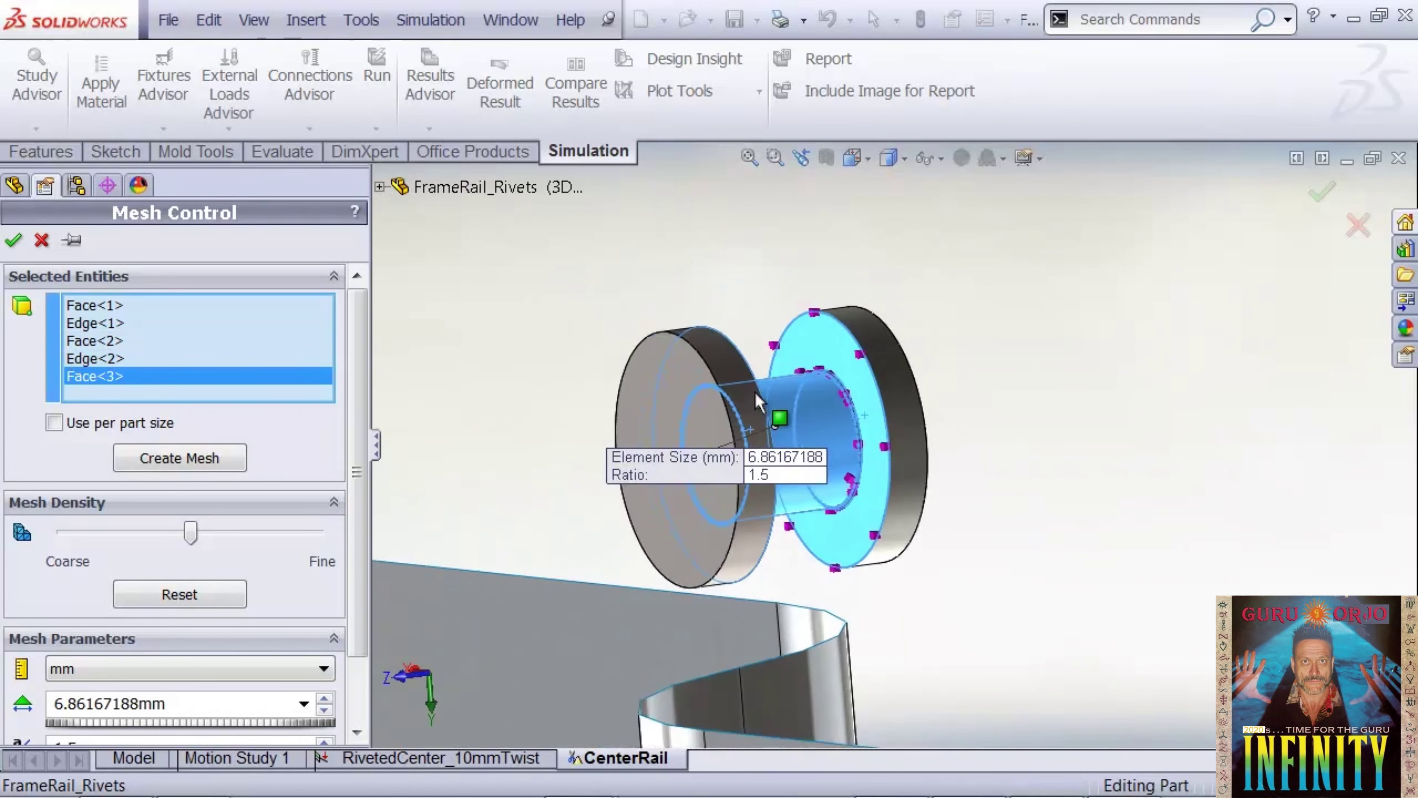
{"action": "middle_click_drag", "start_coordinate": [742, 404], "coordinate": [656, 389]}
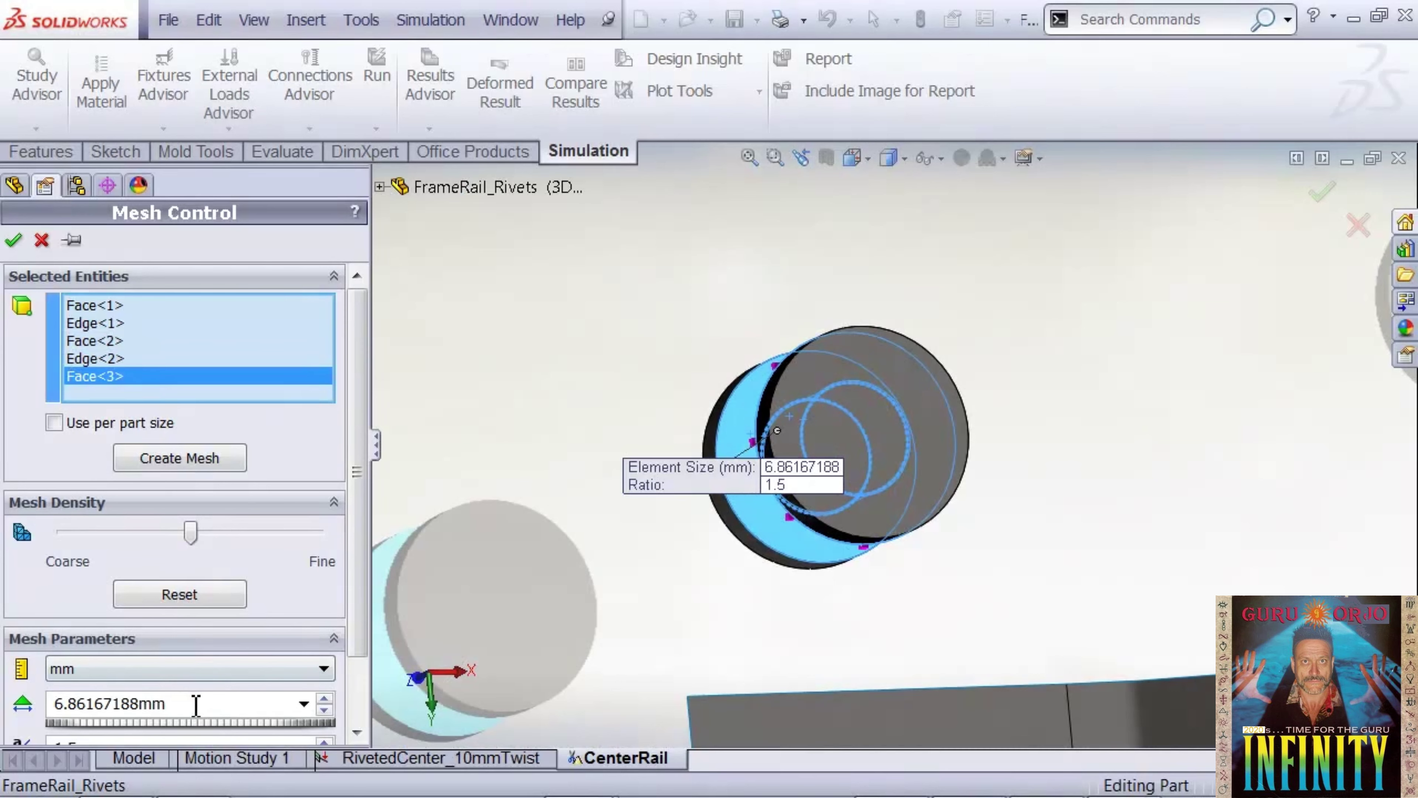
{"action": "scroll", "coordinate": [362, 620], "scroll_direction": "down", "scroll_amount": 3}
{"action": "left_click_drag", "start_coordinate": [202, 625], "coordinate": [25, 623]}
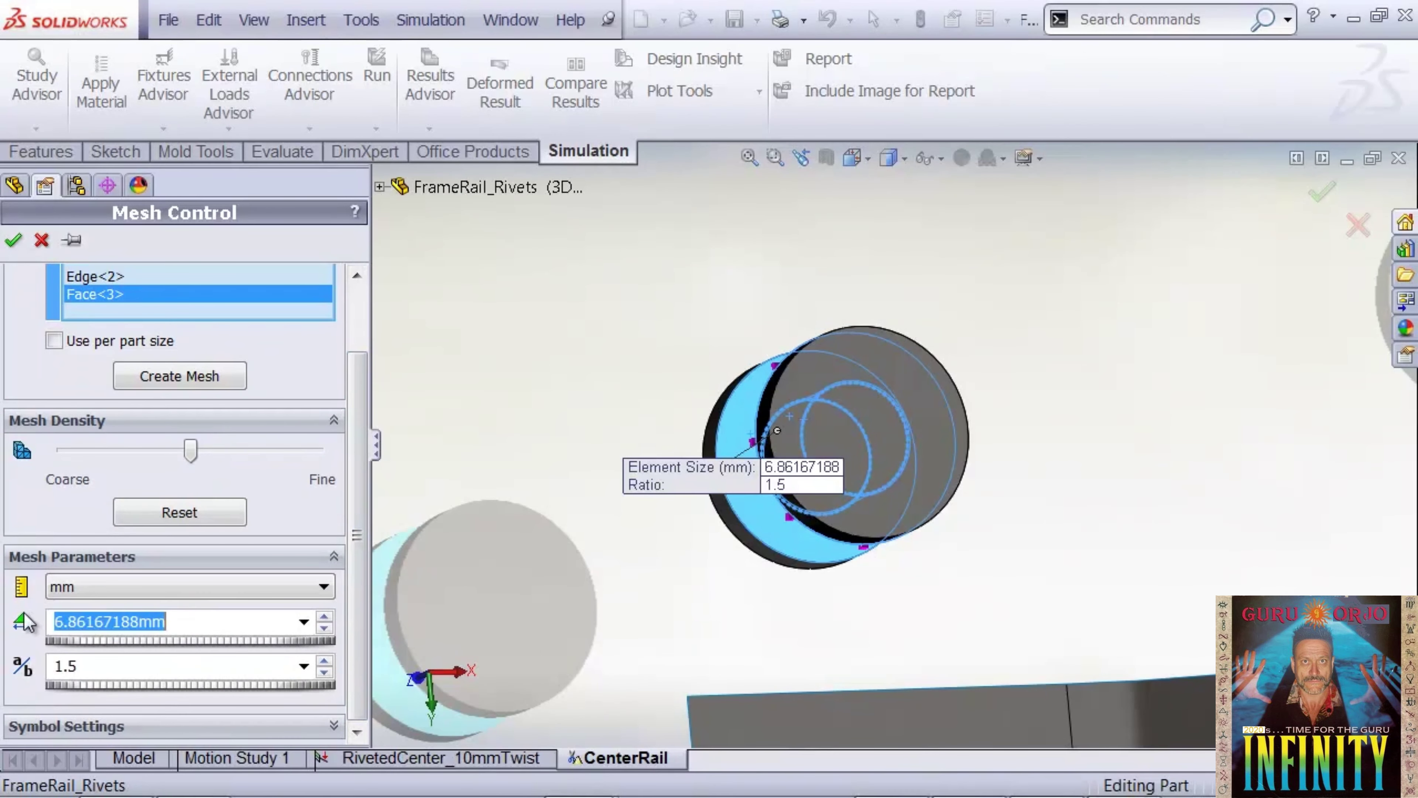
{"action": "key", "text": "BackSpace"}
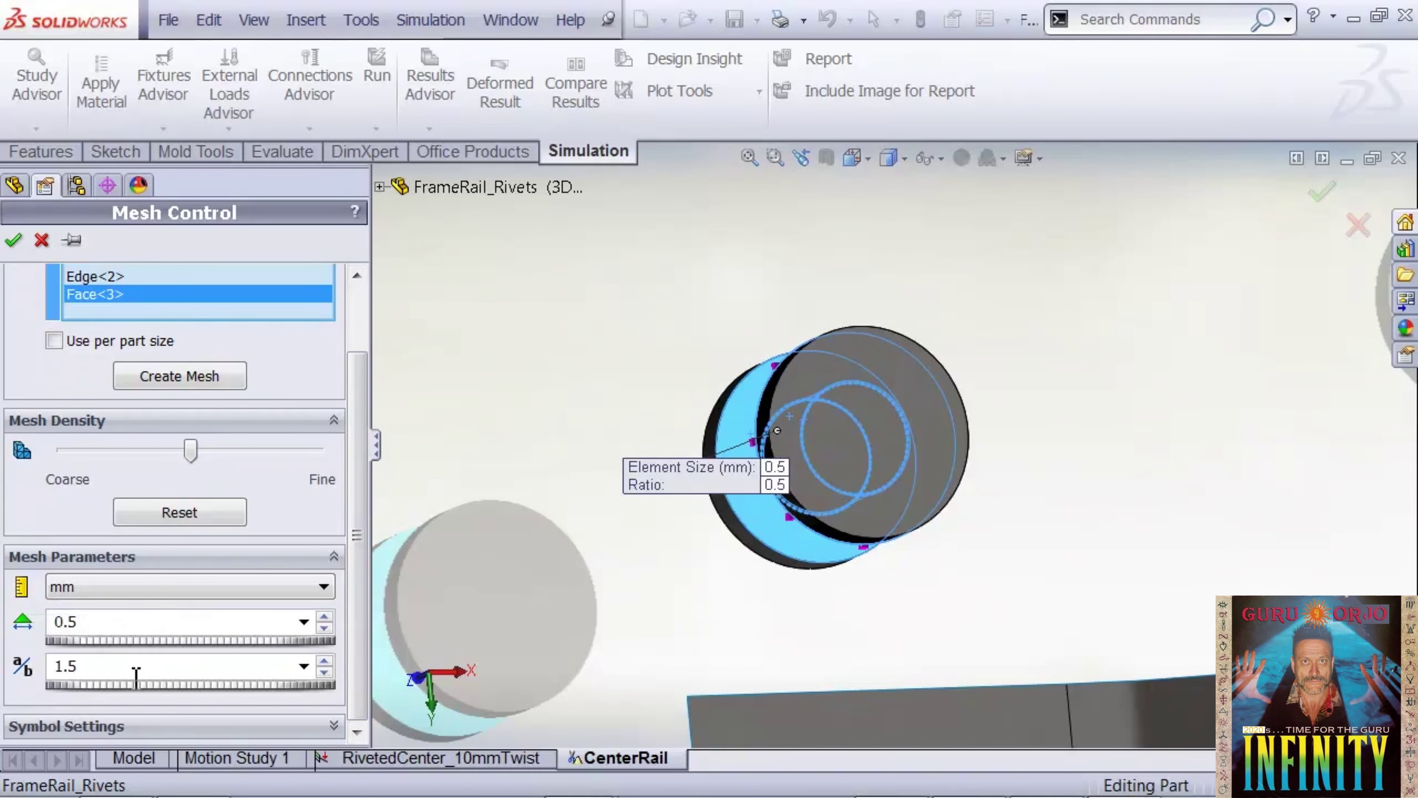
{"action": "left_click", "coordinate": [13, 240]}
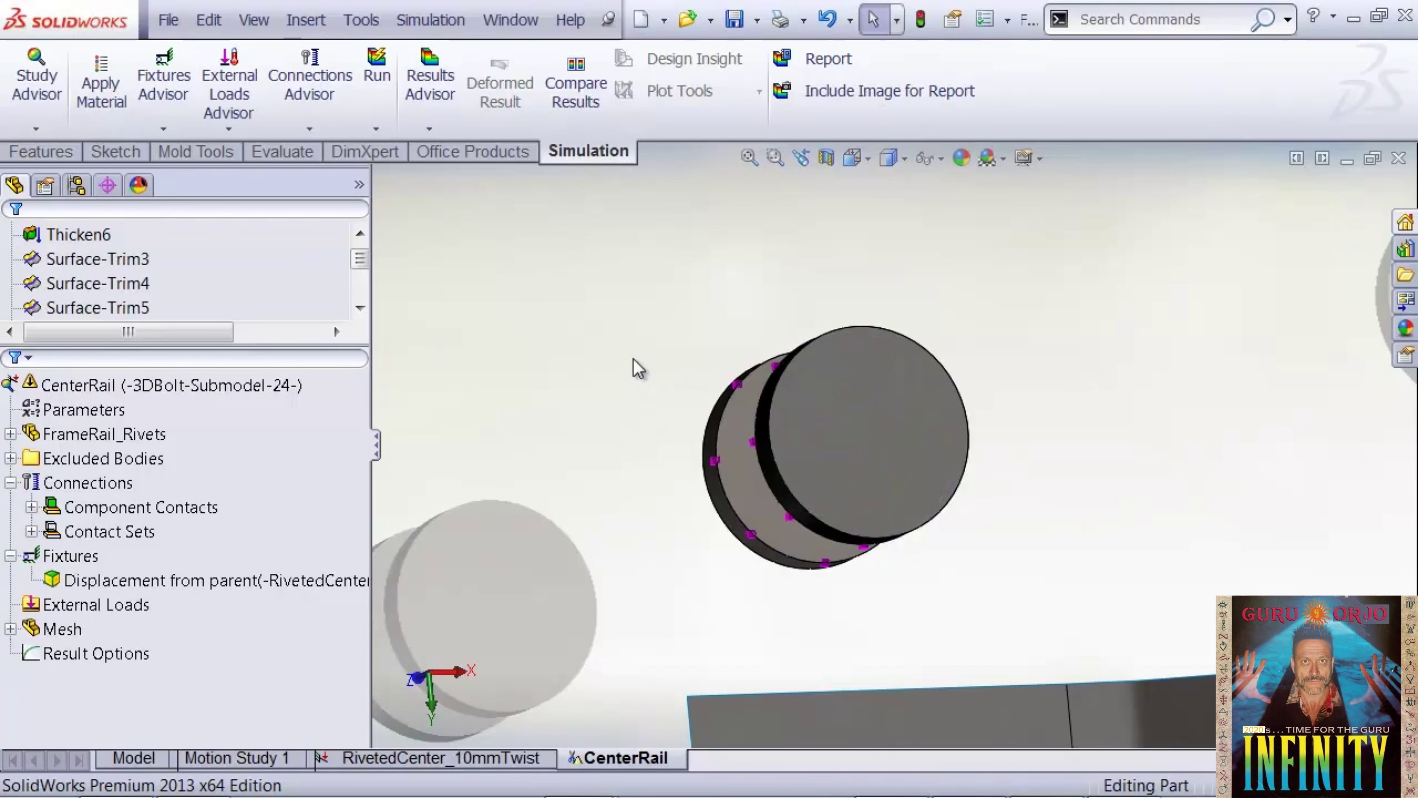
{"action": "key", "text": "f"}
{"action": "middle_click_drag", "start_coordinate": [760, 472], "coordinate": [700, 368]}
{"action": "key", "text": "Escape"}
{"action": "right_click", "coordinate": [202, 387]}
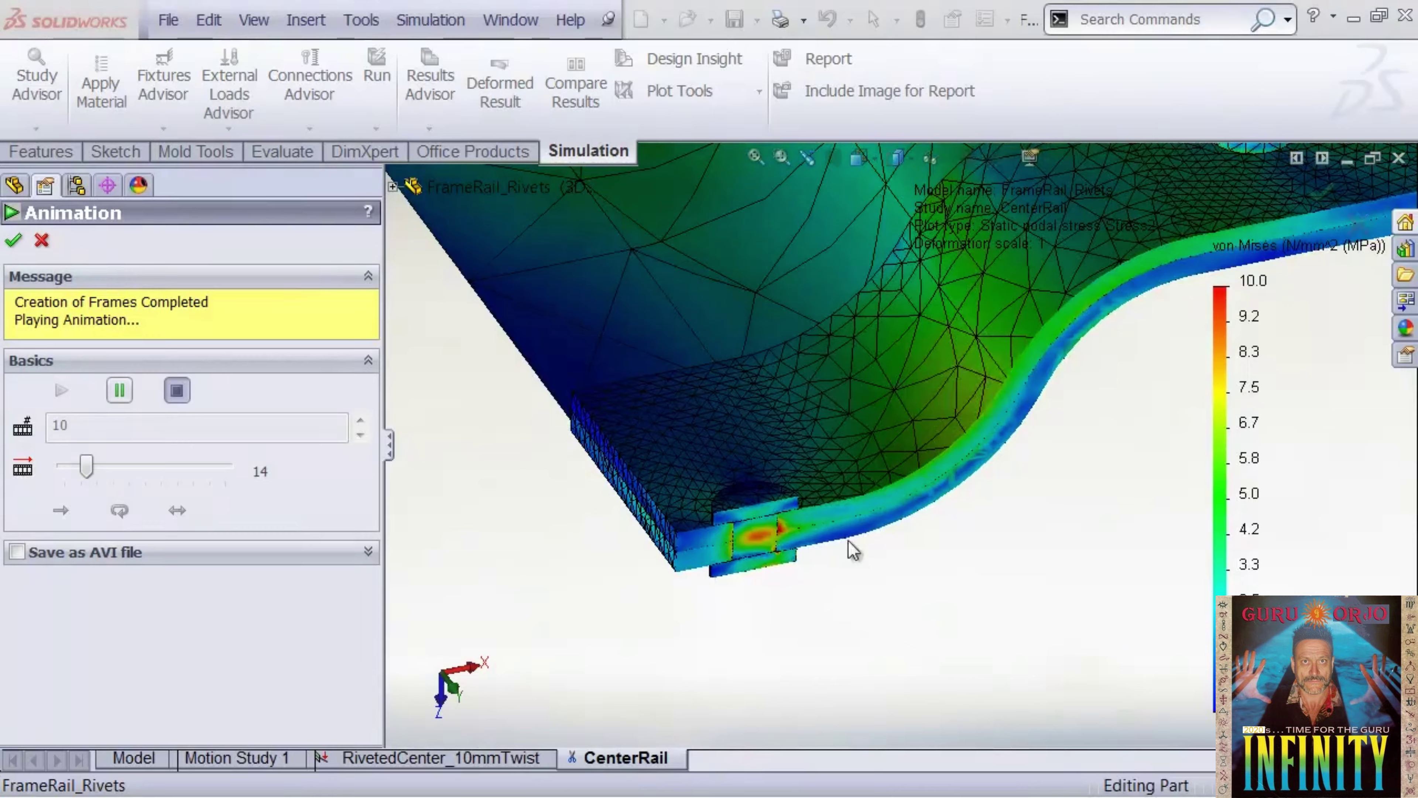
{"action": "scroll", "coordinate": [814, 489], "scroll_direction": "down", "scroll_amount": 5}
{"action": "scroll", "coordinate": [848, 506], "scroll_direction": "down", "scroll_amount": 5}
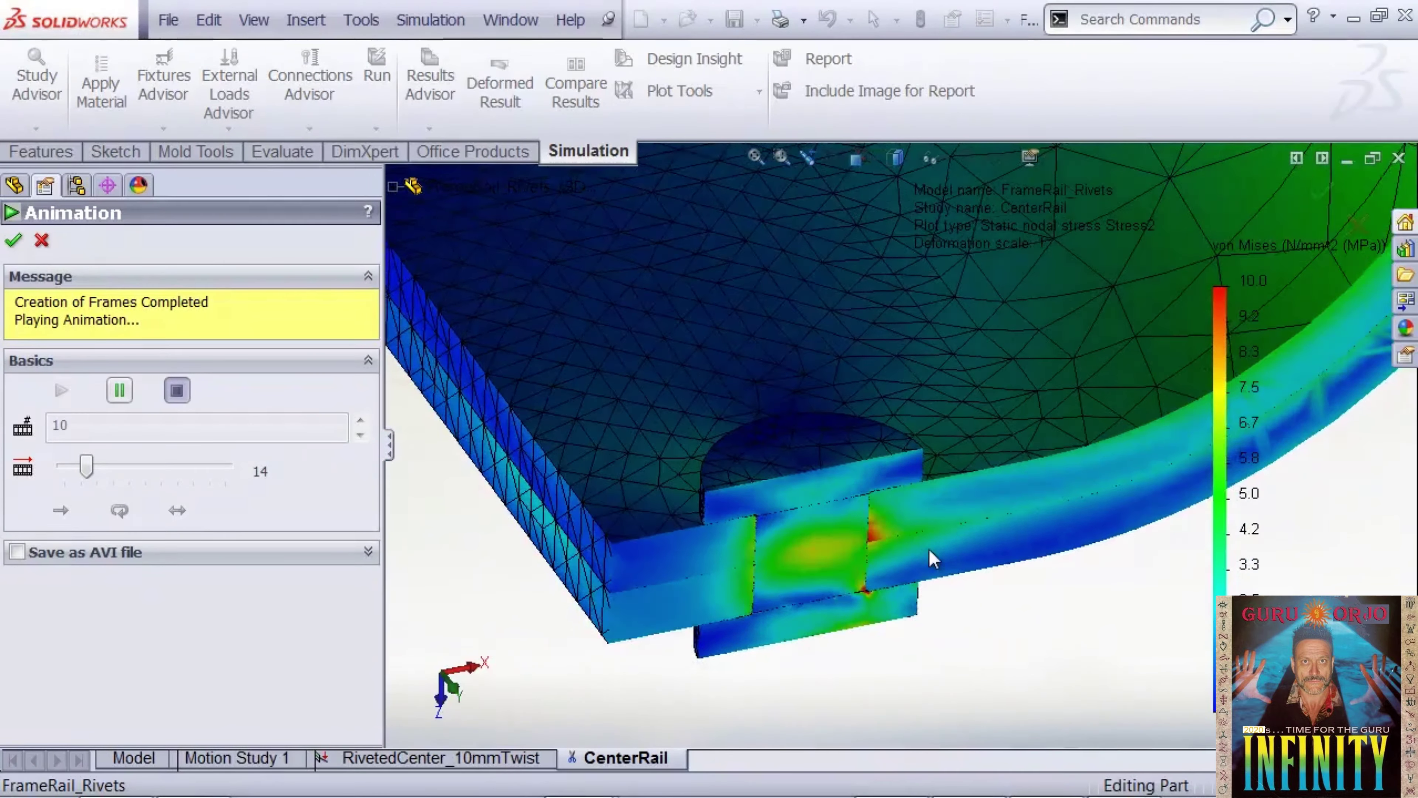
{"action": "middle_click_drag", "start_coordinate": [928, 548], "coordinate": [931, 520]}
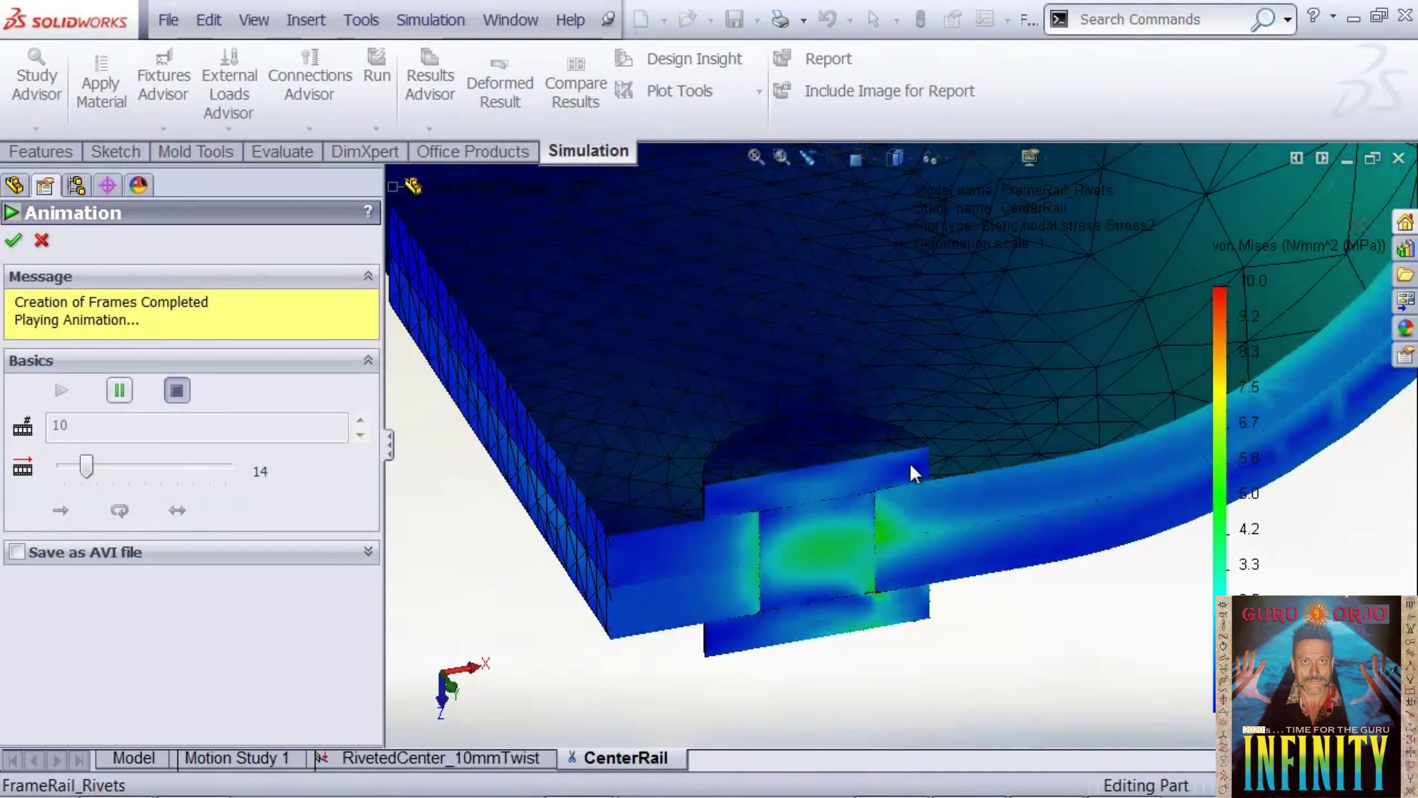
{"action": "scroll", "coordinate": [901, 478], "scroll_direction": "up", "scroll_amount": 5}
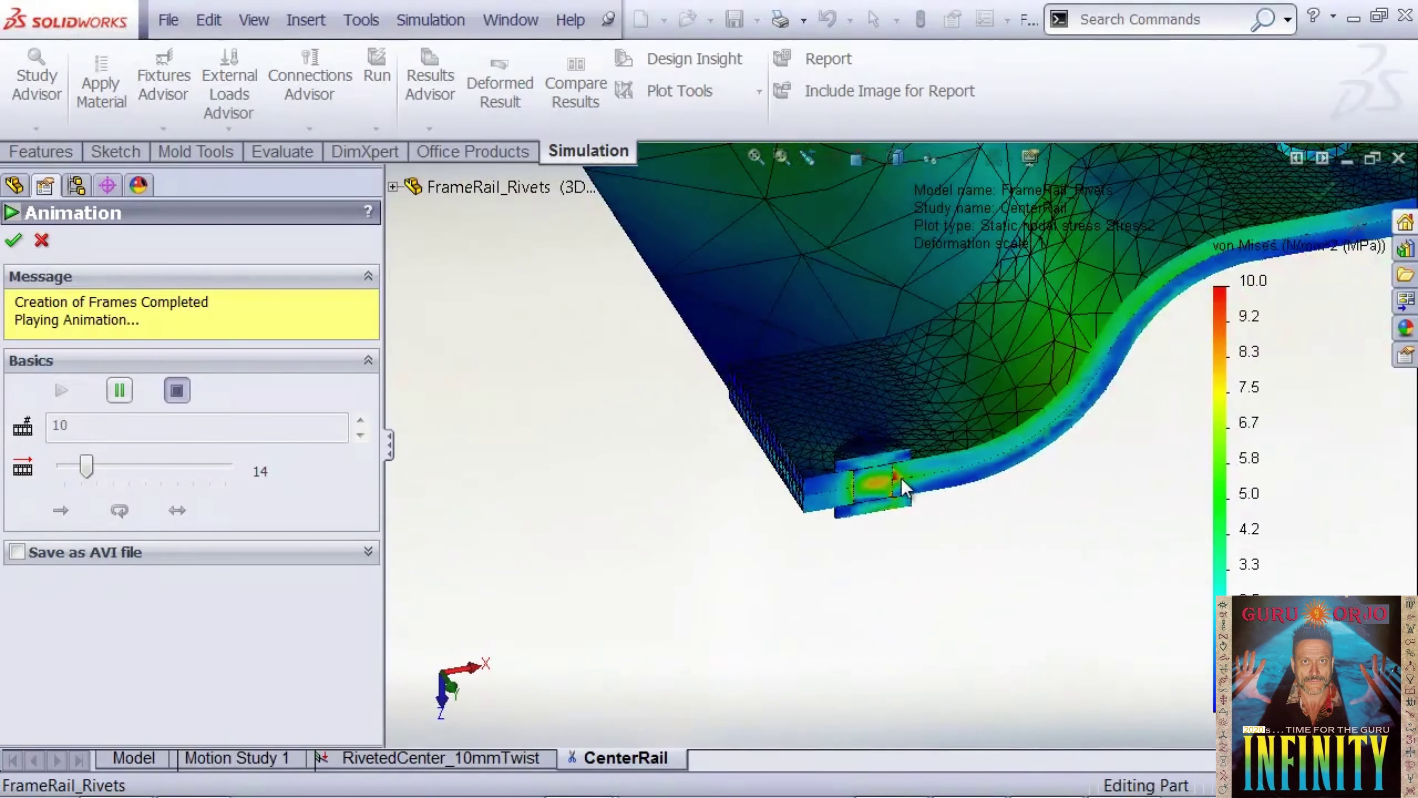
{"action": "scroll", "coordinate": [983, 525], "scroll_direction": "down", "scroll_amount": 8}
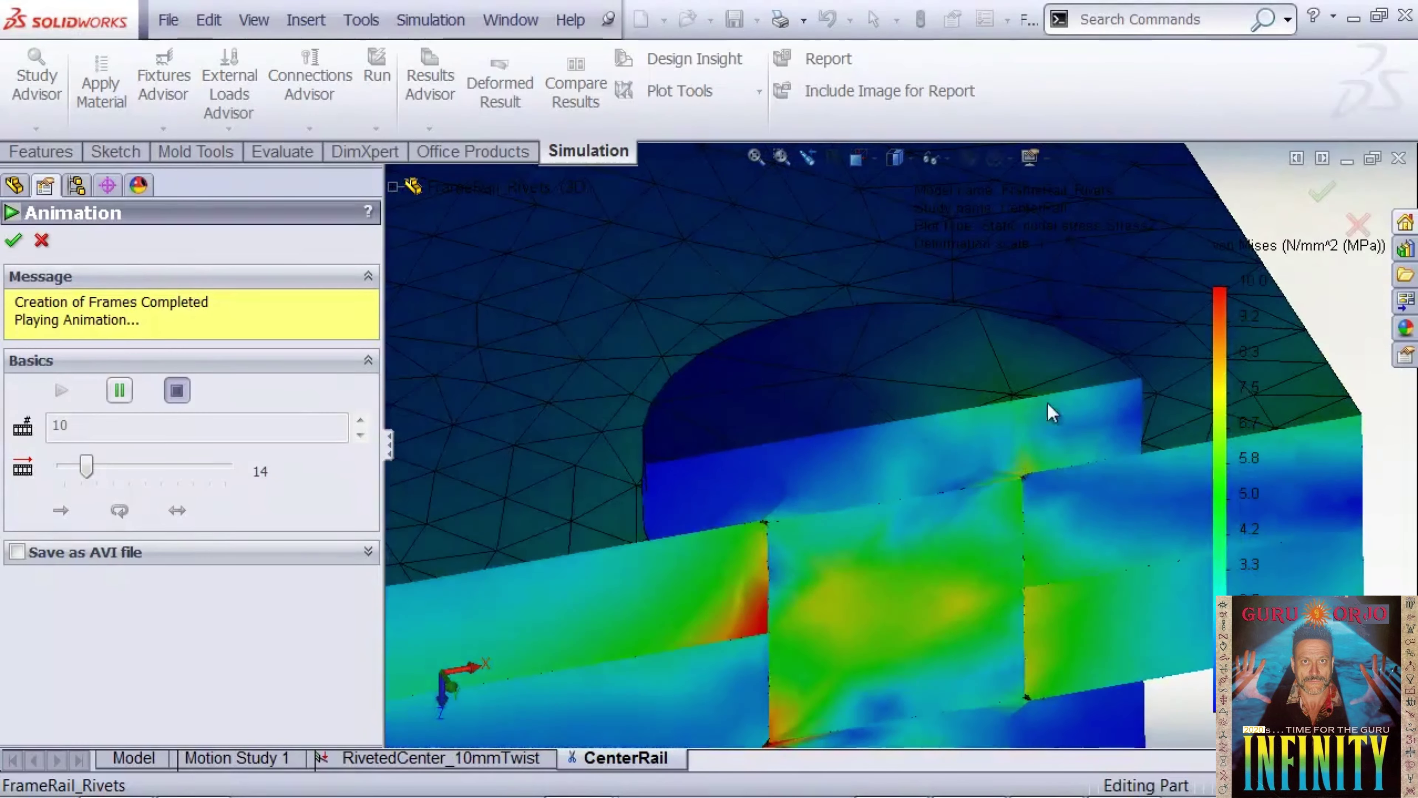
{"action": "scroll", "coordinate": [852, 592], "scroll_direction": "up", "scroll_amount": 6}
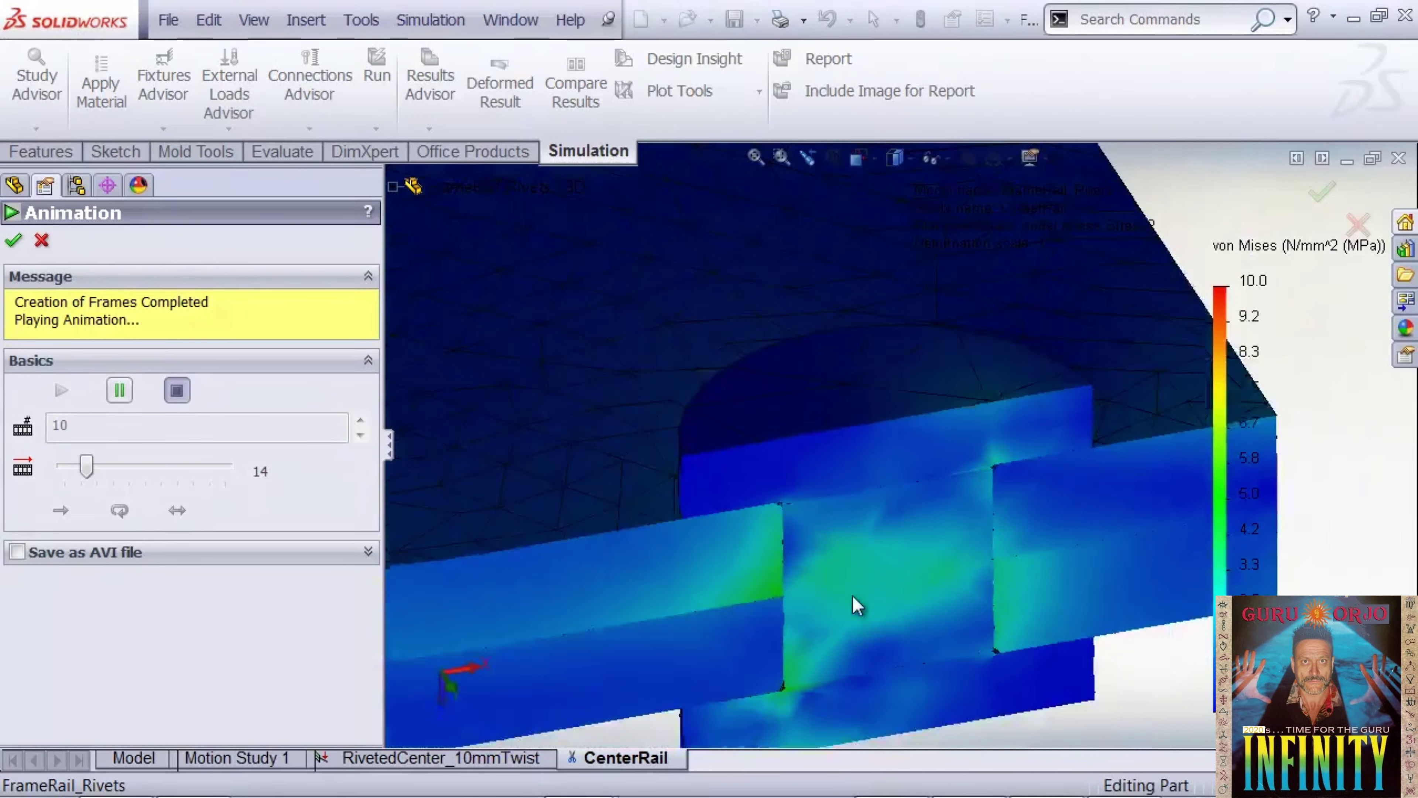
{"action": "scroll", "coordinate": [871, 559], "scroll_direction": "down", "scroll_amount": 3}
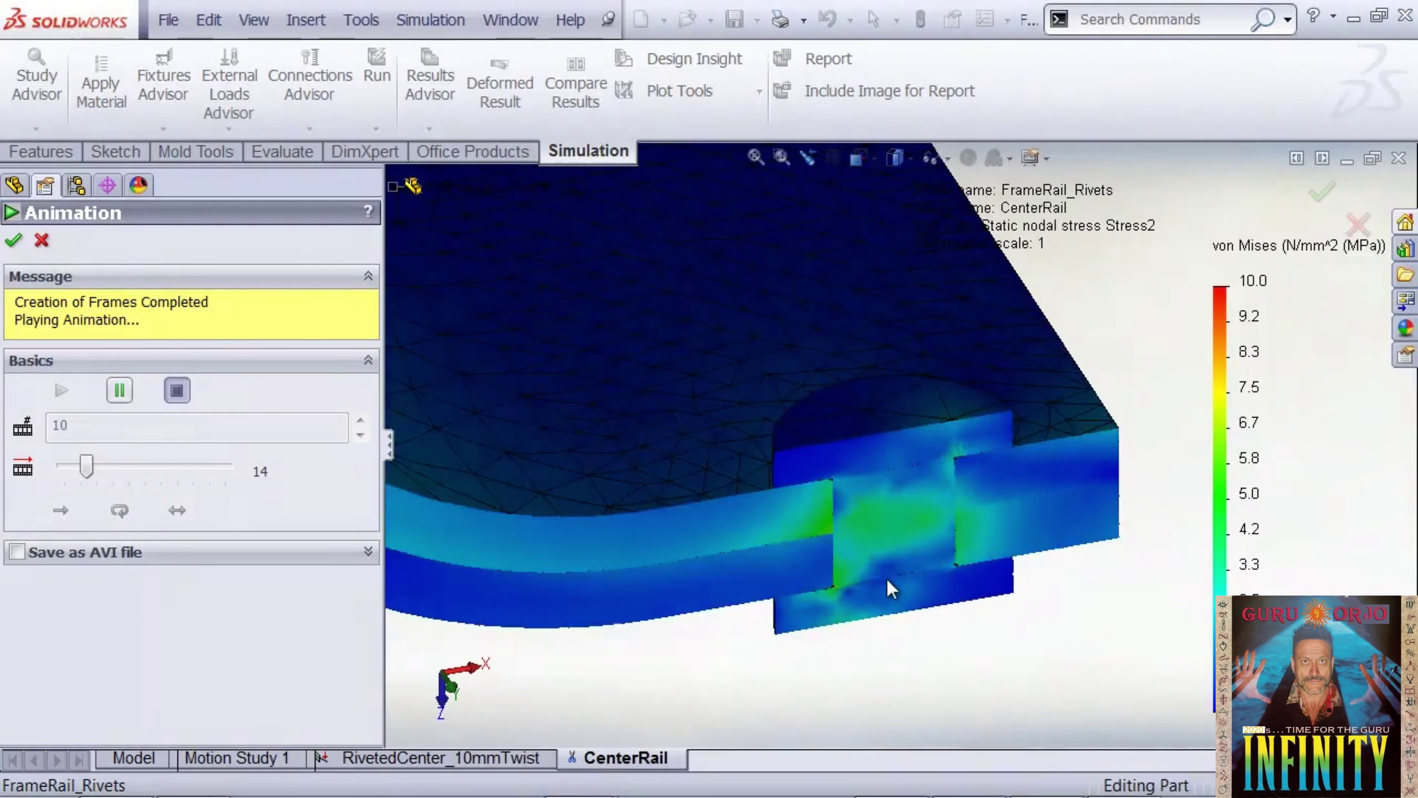
{"action": "scroll", "coordinate": [891, 588], "scroll_direction": "up", "scroll_amount": 4}
{"action": "middle_click_drag", "start_coordinate": [575, 551], "coordinate": [823, 580]}
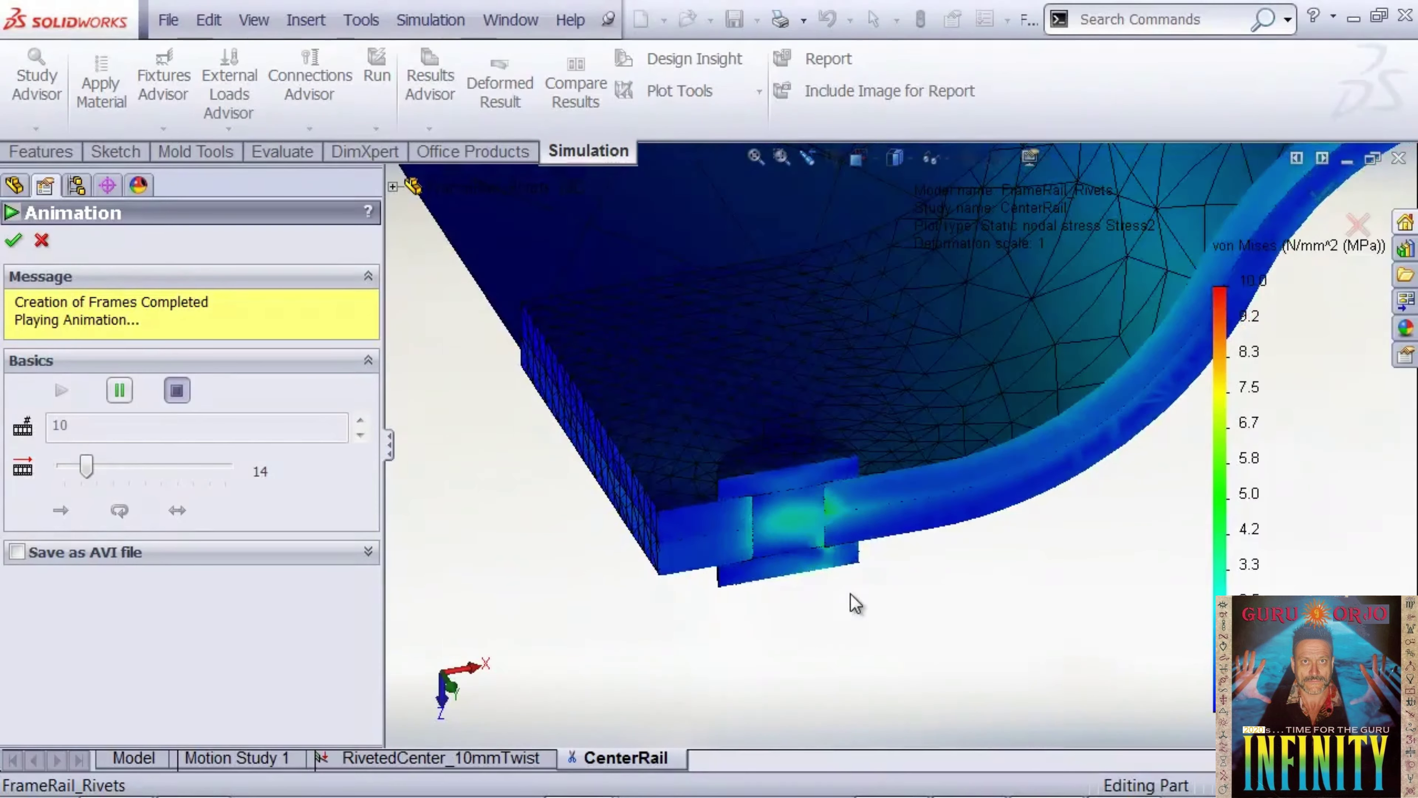
- Fit and orbit the rail, then stop the stress animation and close it
{"action": "key", "text": "f"}
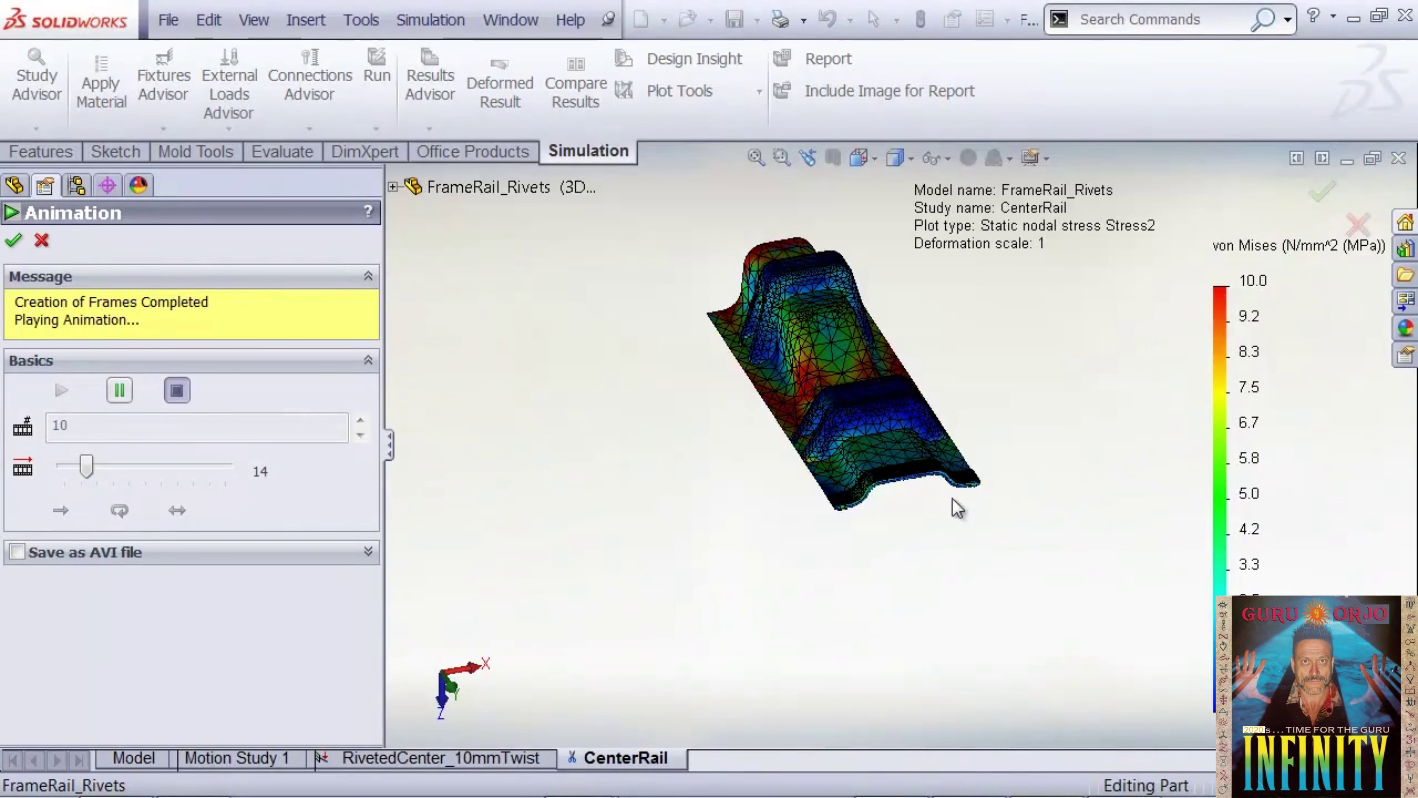
{"action": "middle_click_drag", "start_coordinate": [956, 507], "coordinate": [897, 576]}
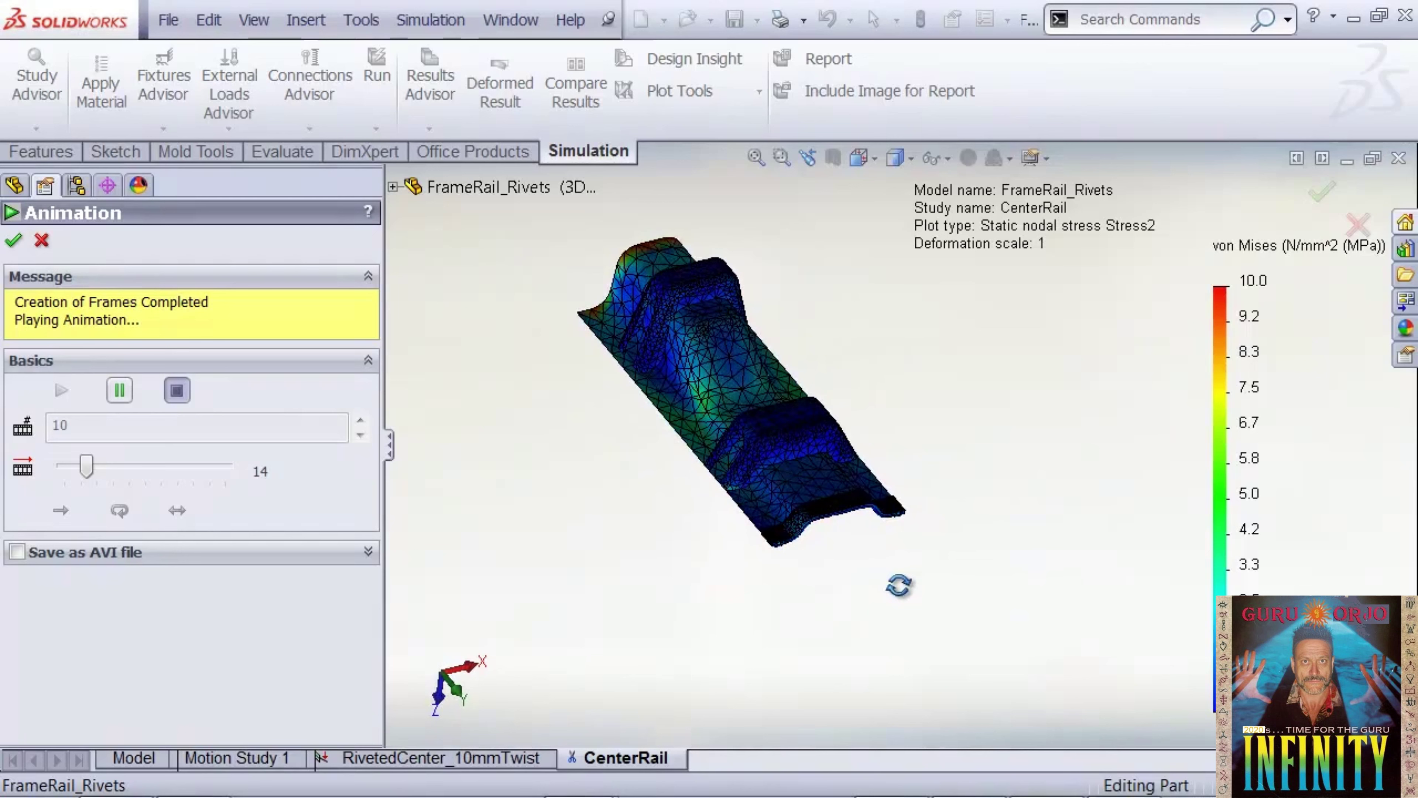
{"action": "left_click", "coordinate": [177, 390]}
{"action": "left_click", "coordinate": [42, 240]}
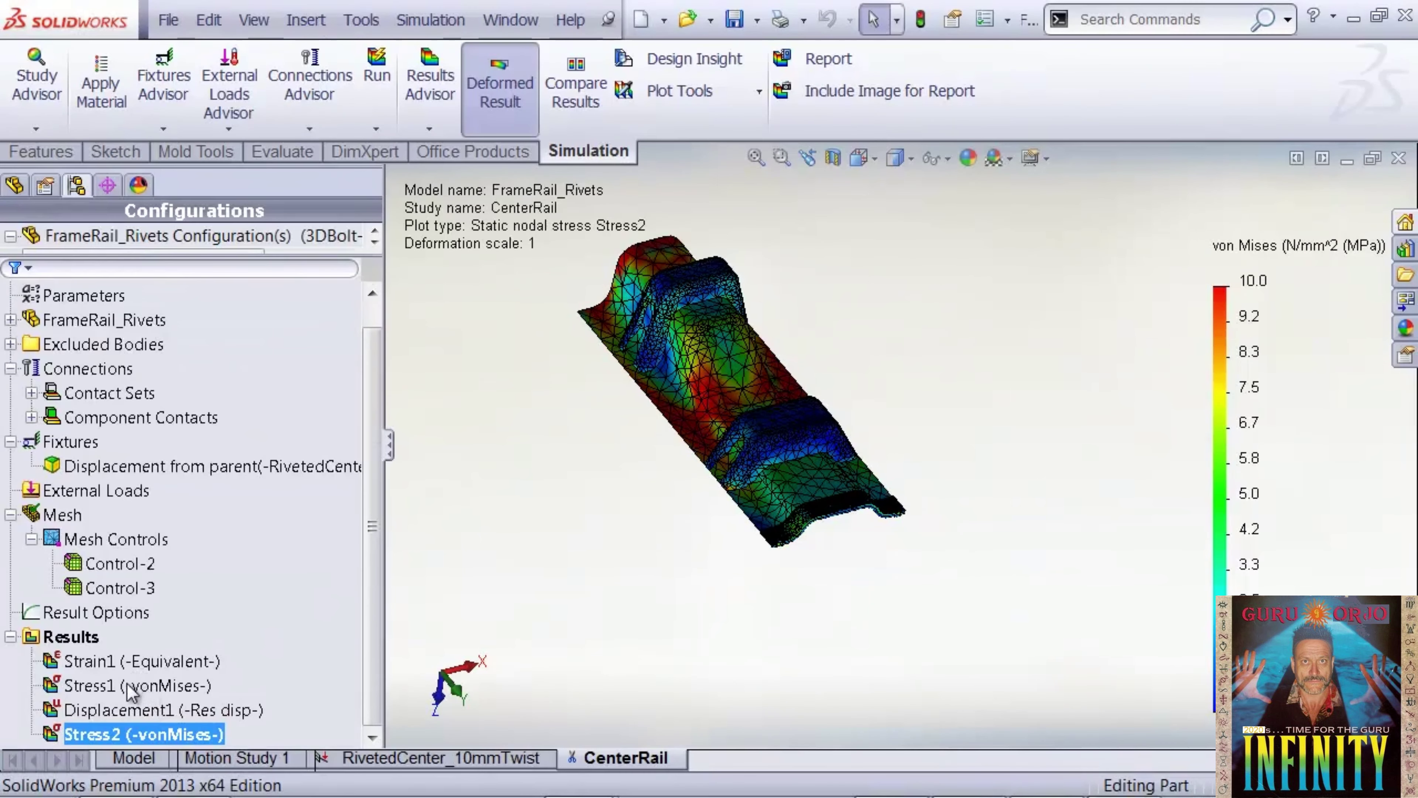
- Display the CenterRail Stress1 von Mises plot at deformation scale 25 and reposition the view
{"action": "double_click", "coordinate": [127, 685]}
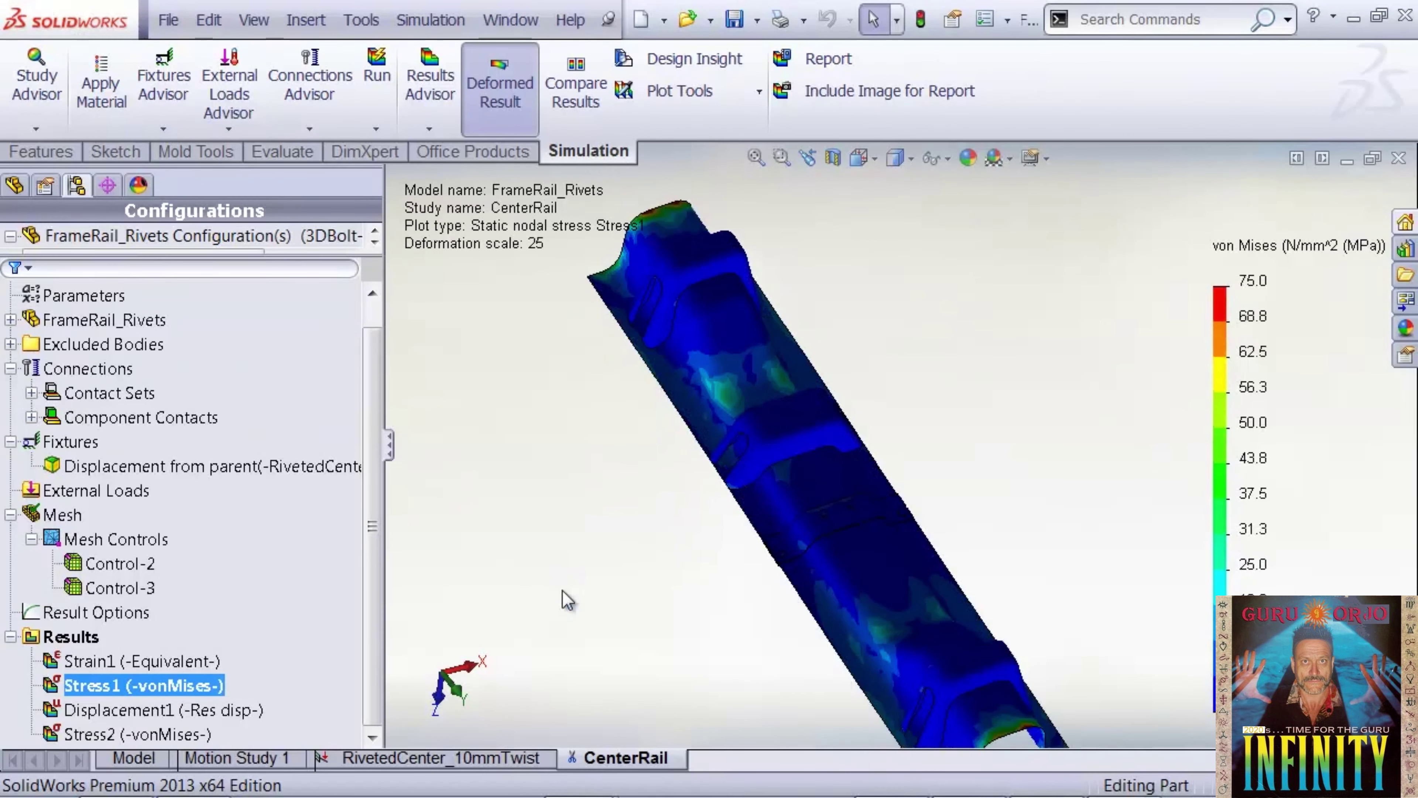
{"action": "middle_click_drag", "start_coordinate": [588, 573], "coordinate": [577, 582], "text": "ctrl"}
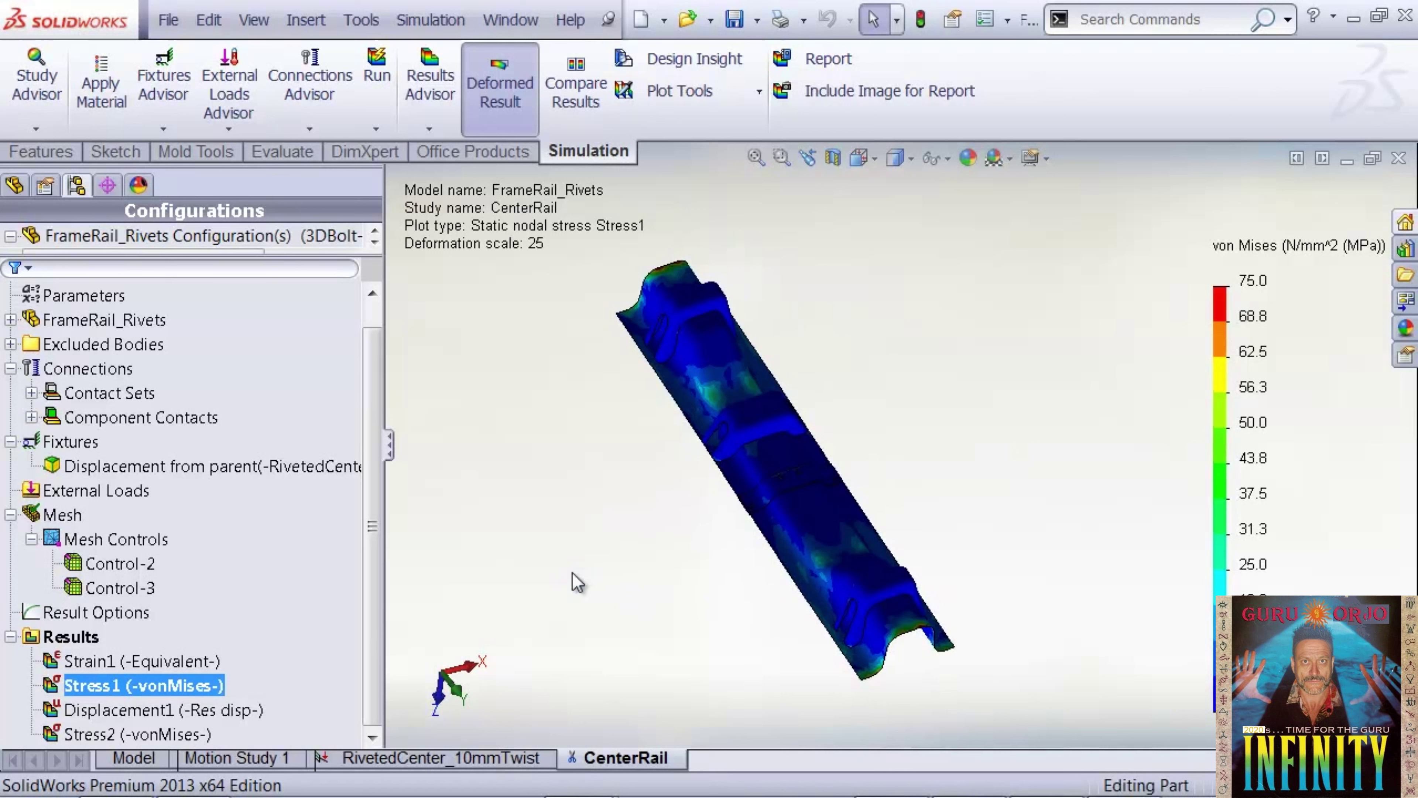
{"action": "middle_click_drag", "start_coordinate": [544, 637], "coordinate": [535, 581]}
{"action": "key", "text": "Escape"}
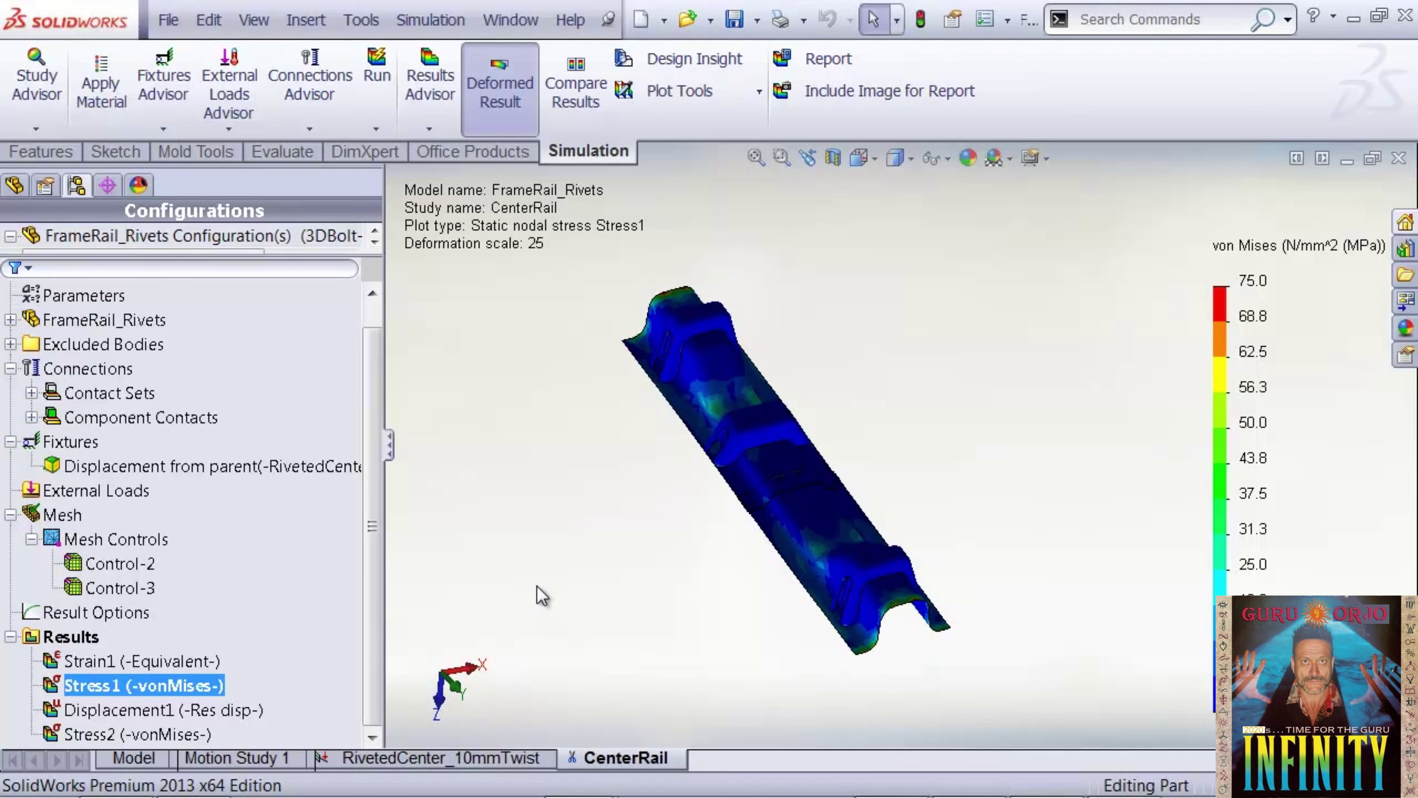
{"action": "middle_click_drag", "start_coordinate": [692, 483], "coordinate": [684, 470], "text": "ctrl"}
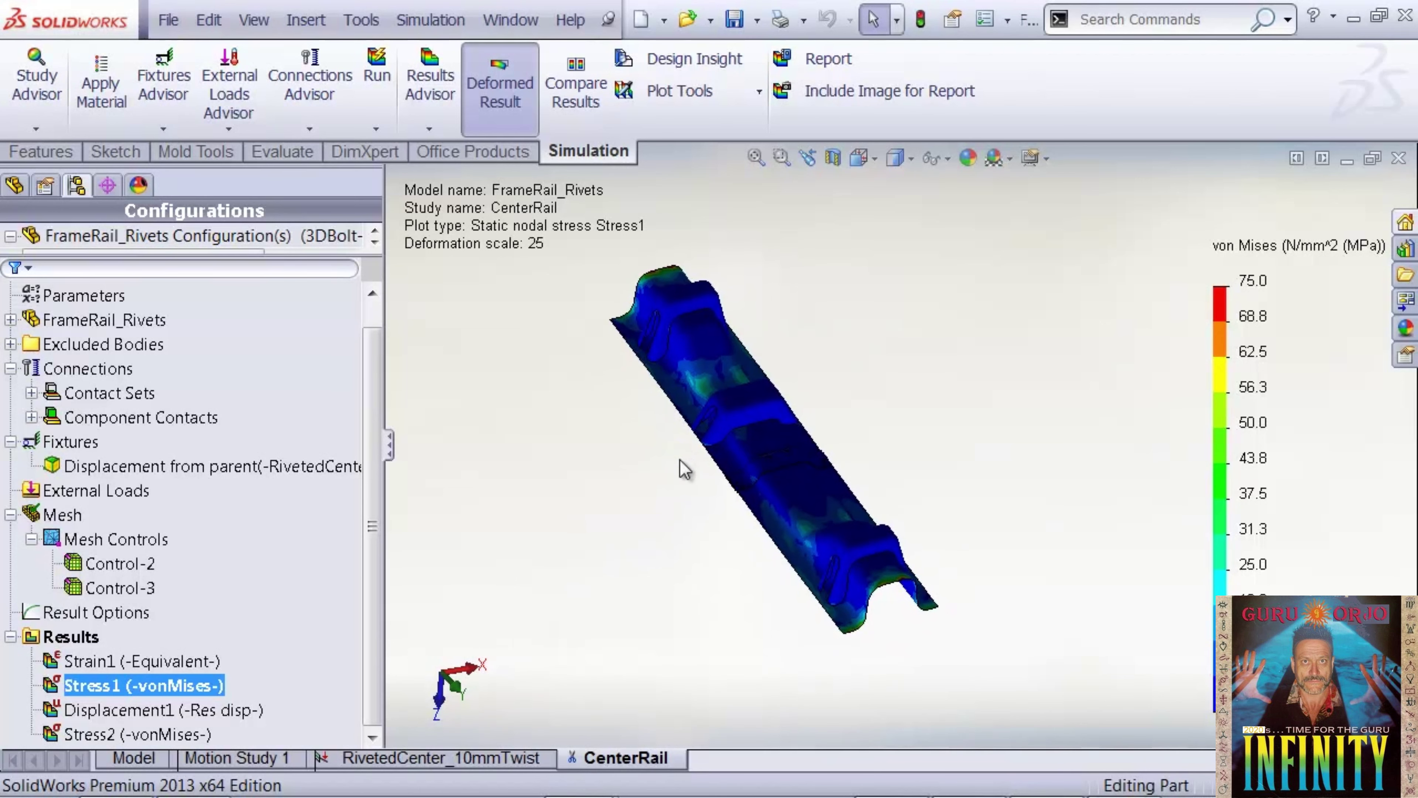
{"action": "scroll", "coordinate": [686, 484], "scroll_direction": "down", "scroll_amount": 2}
{"action": "scroll", "coordinate": [693, 490], "scroll_direction": "down", "scroll_amount": 2}
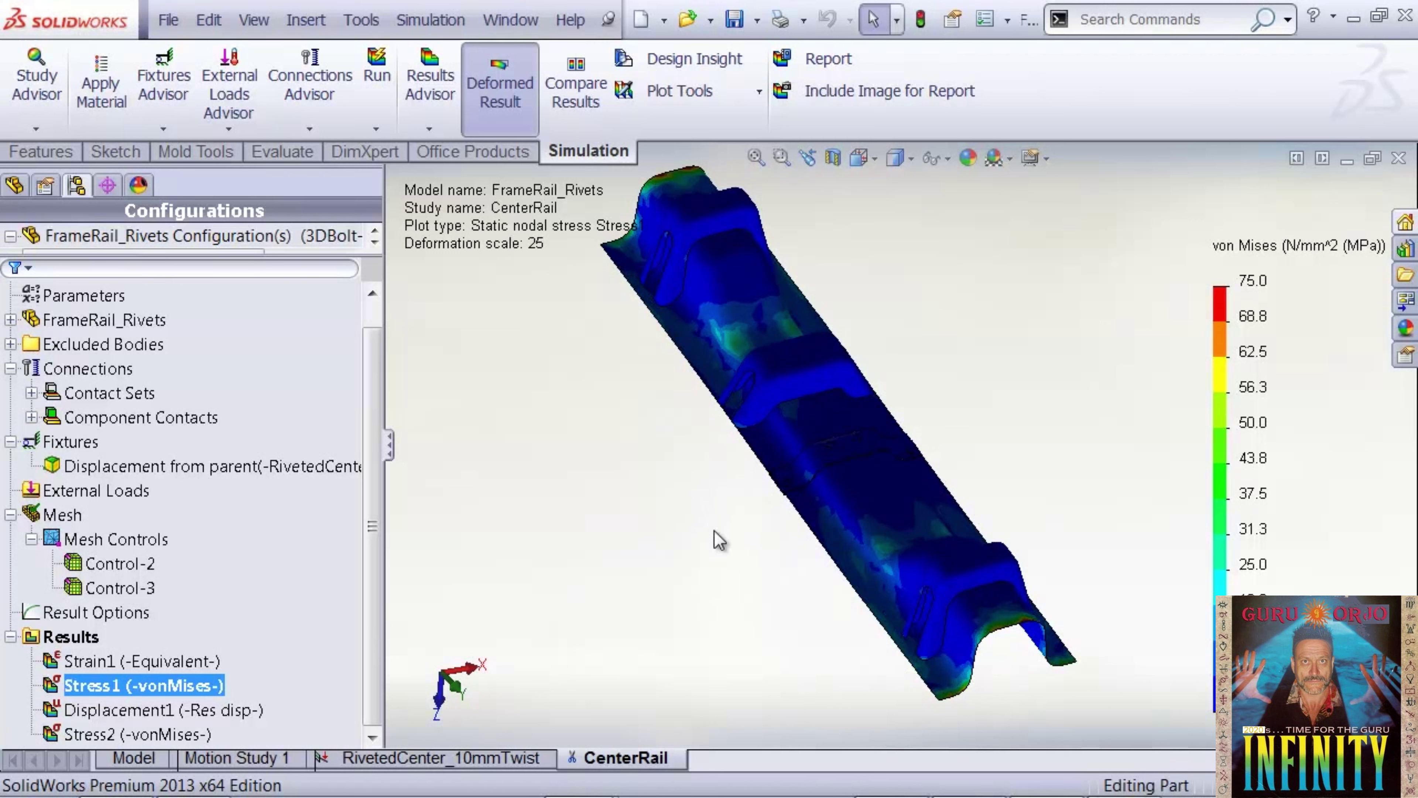
- Duplicate the CenterRail study, renaming the copy light[CenterRail]
{"action": "right_click", "coordinate": [641, 768]}
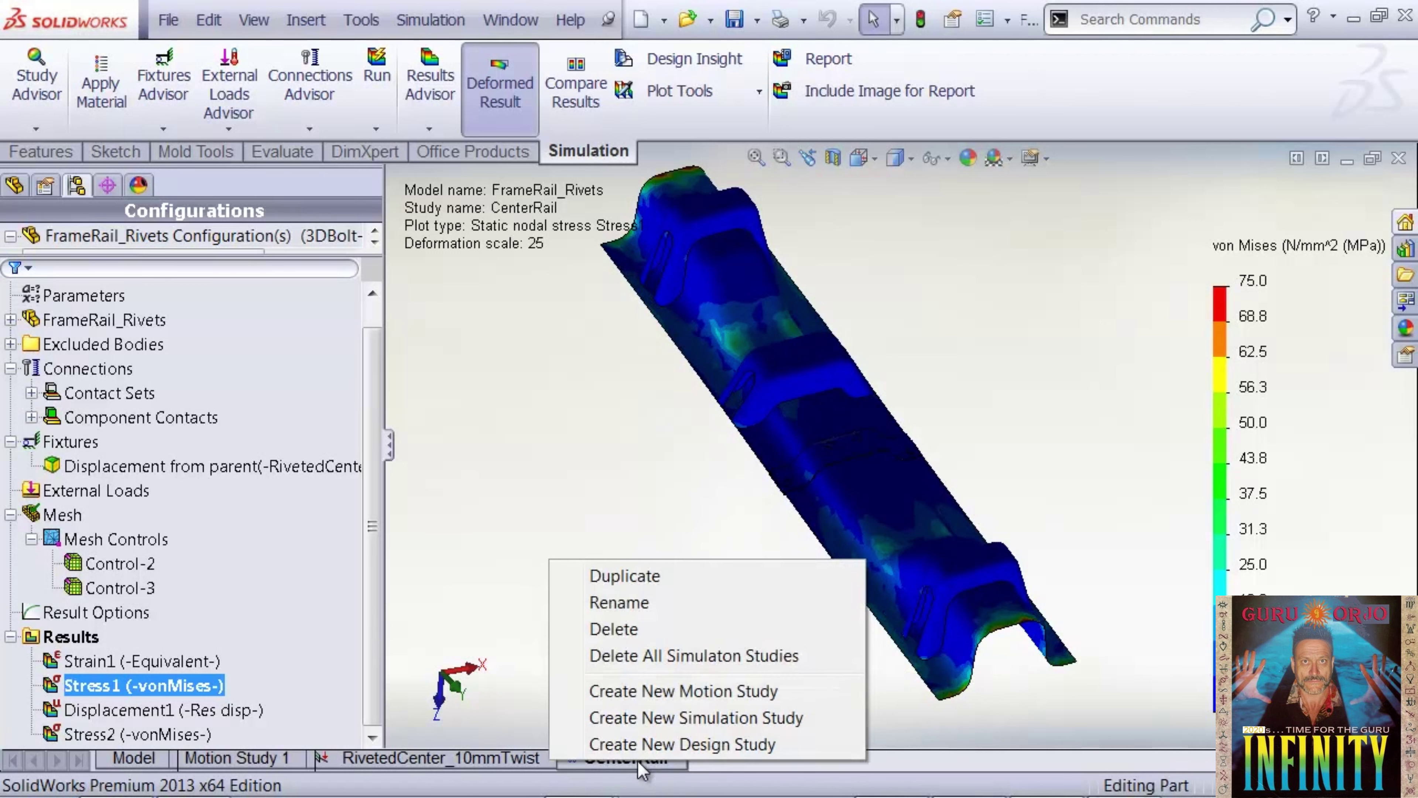
{"action": "left_click", "coordinate": [648, 585]}
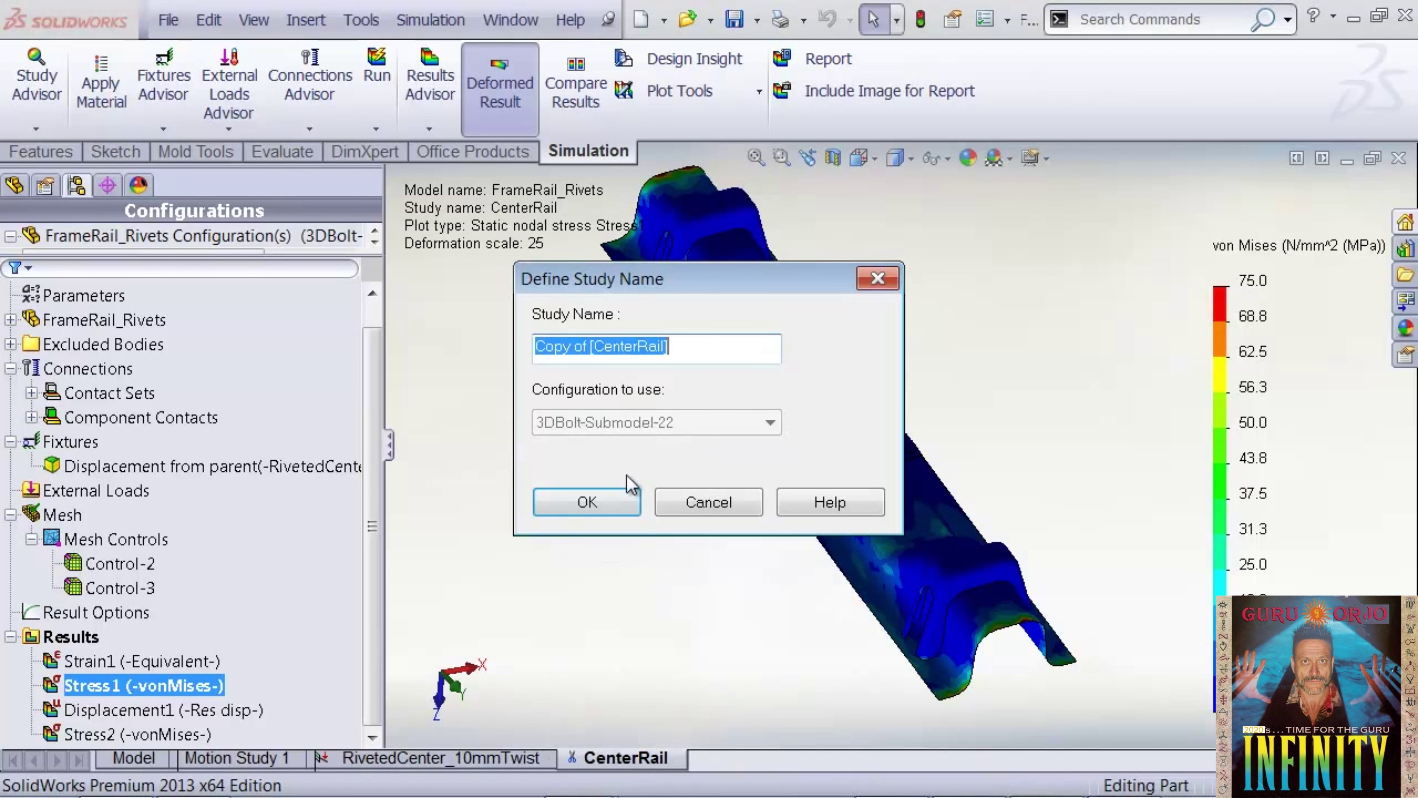
{"action": "left_click", "coordinate": [585, 347]}
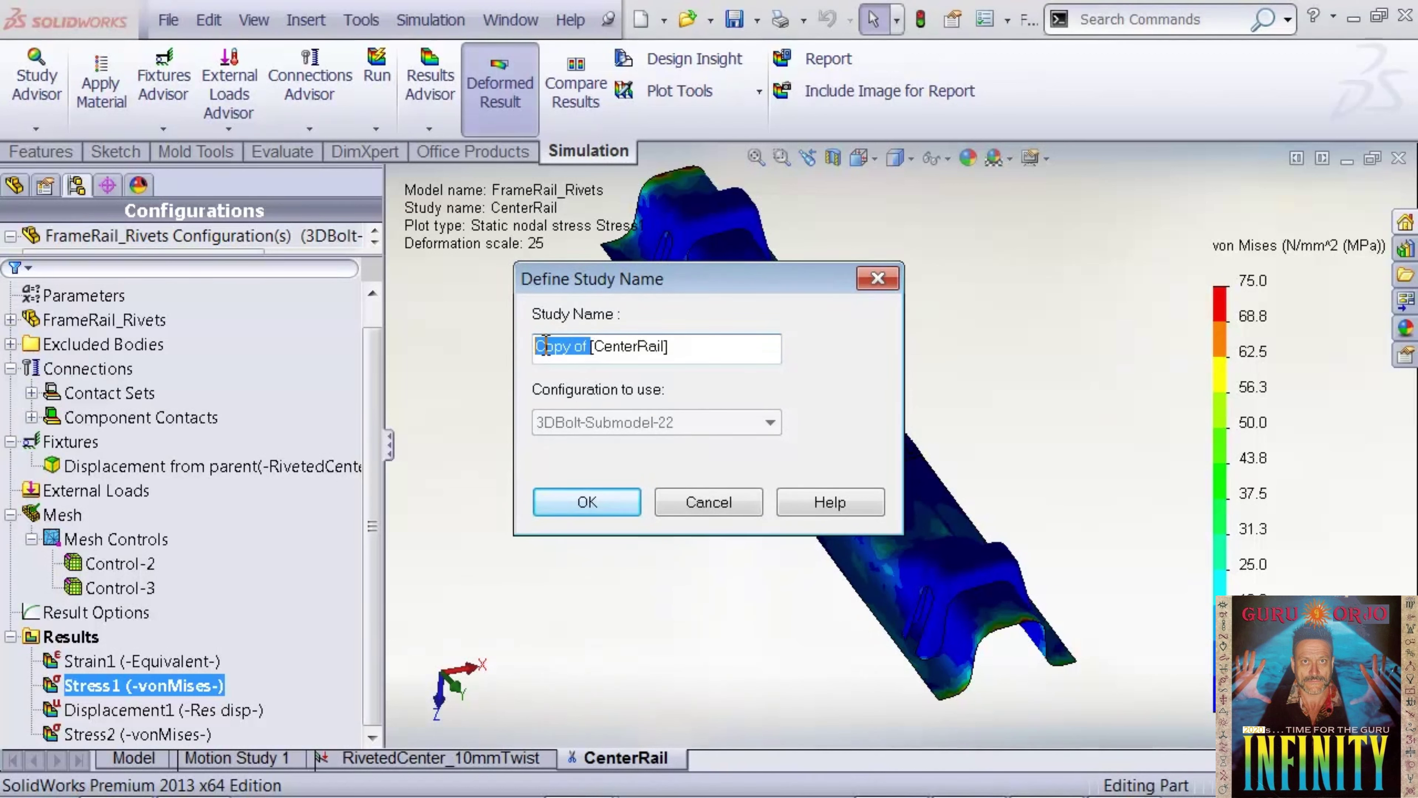
{"action": "key", "text": "BackSpace"}
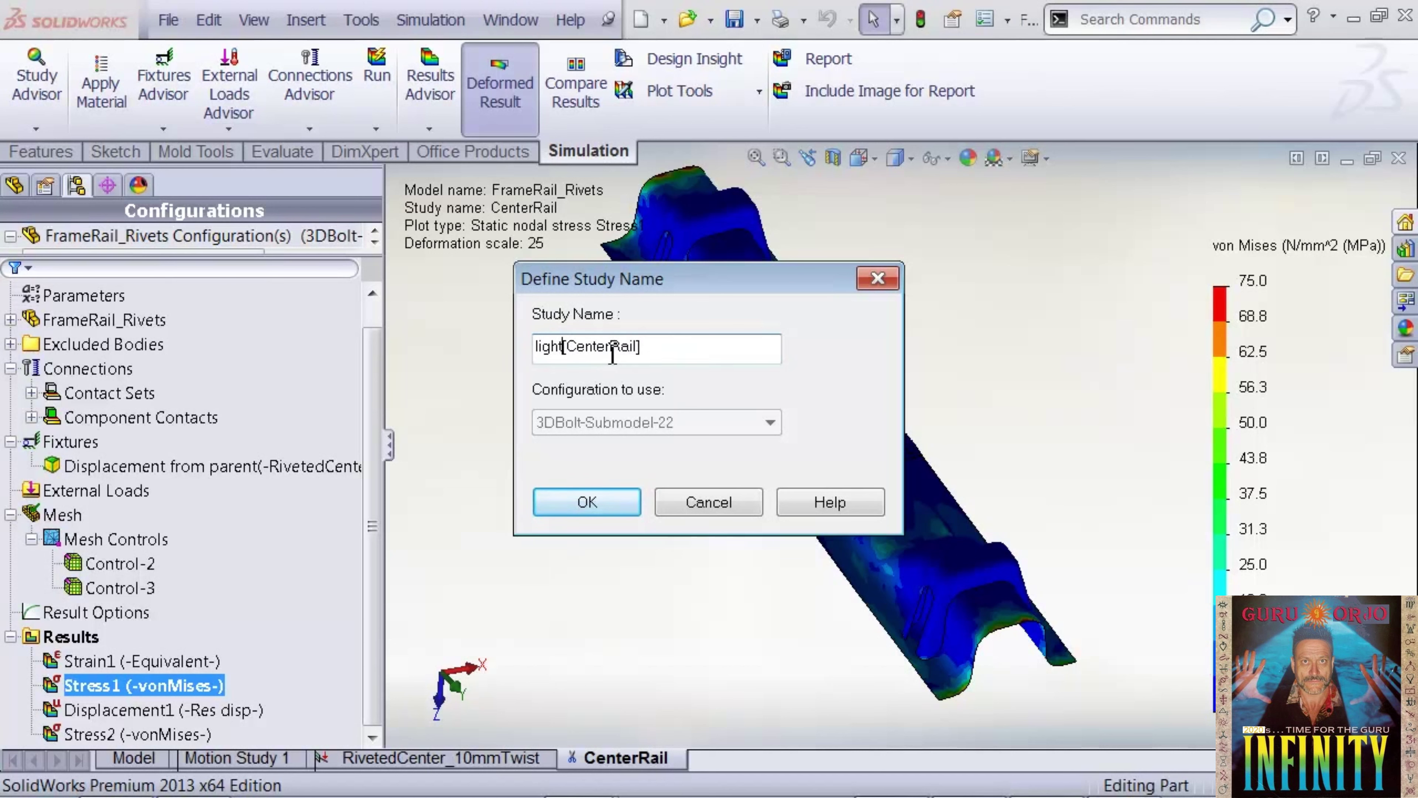
{"action": "left_click", "coordinate": [588, 502]}
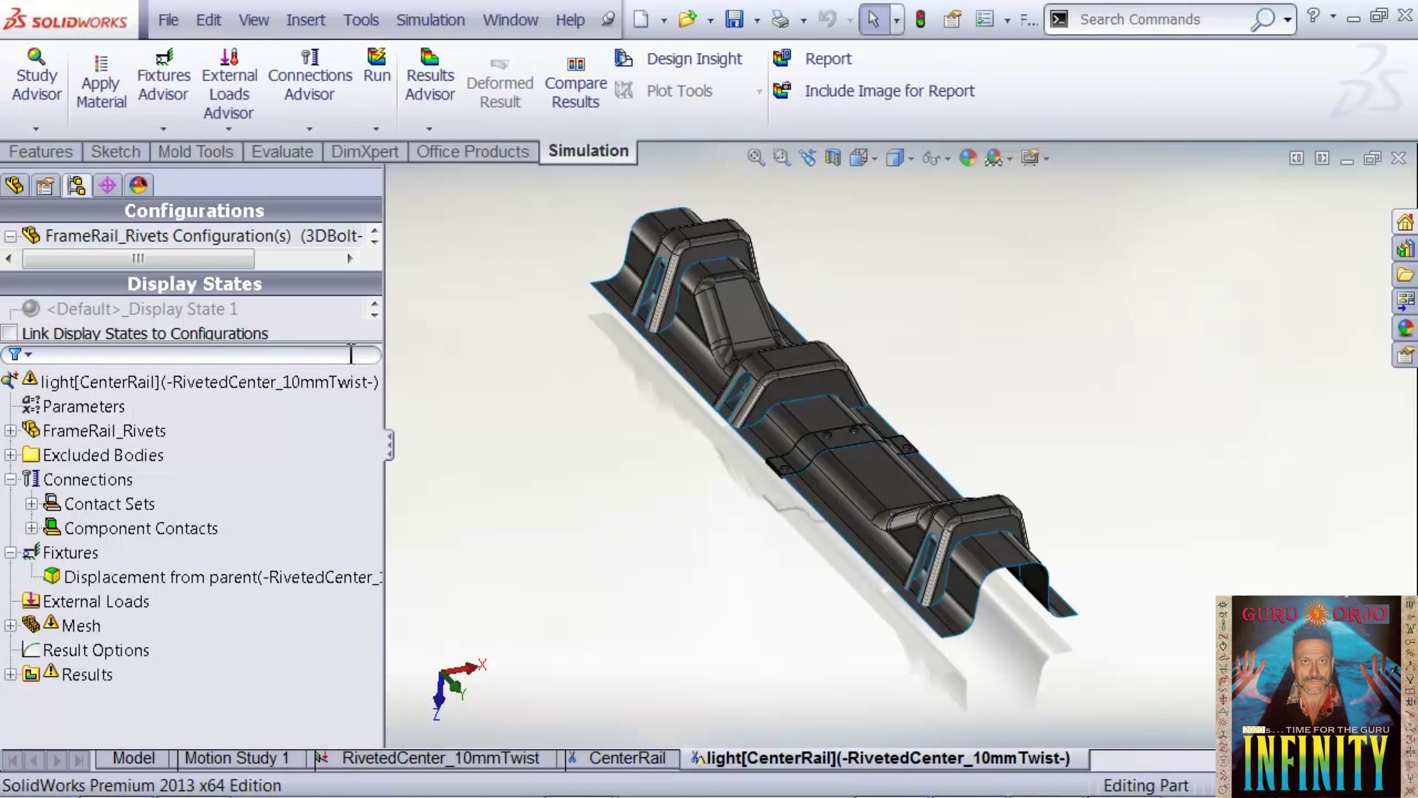
- Activate the 3DBolt-light[CenterRail] configuration under 3DBolt and show the feature tree down to Surface-Trim1
{"action": "left_click_drag", "start_coordinate": [344, 340], "coordinate": [357, 531]}
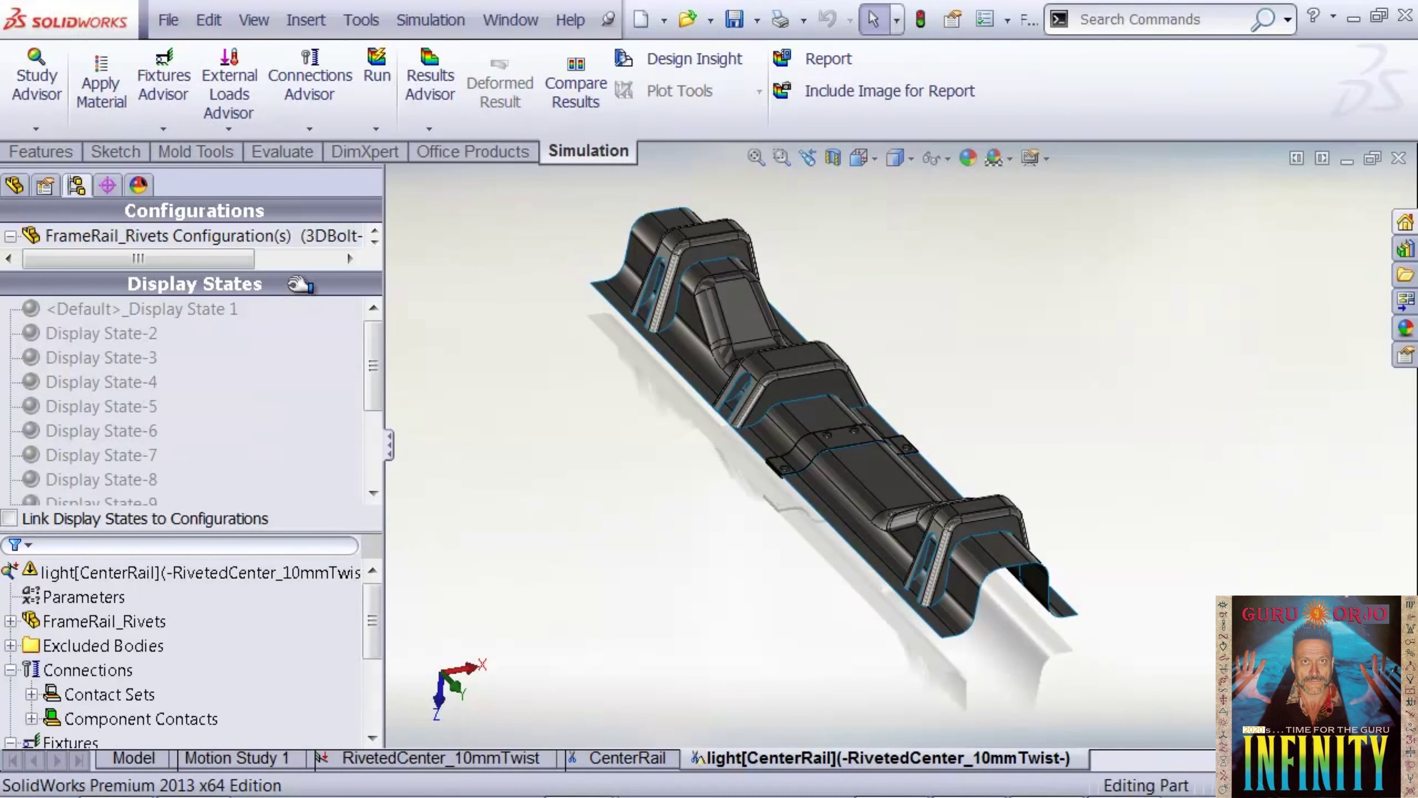
{"action": "left_click_drag", "start_coordinate": [301, 273], "coordinate": [315, 455]}
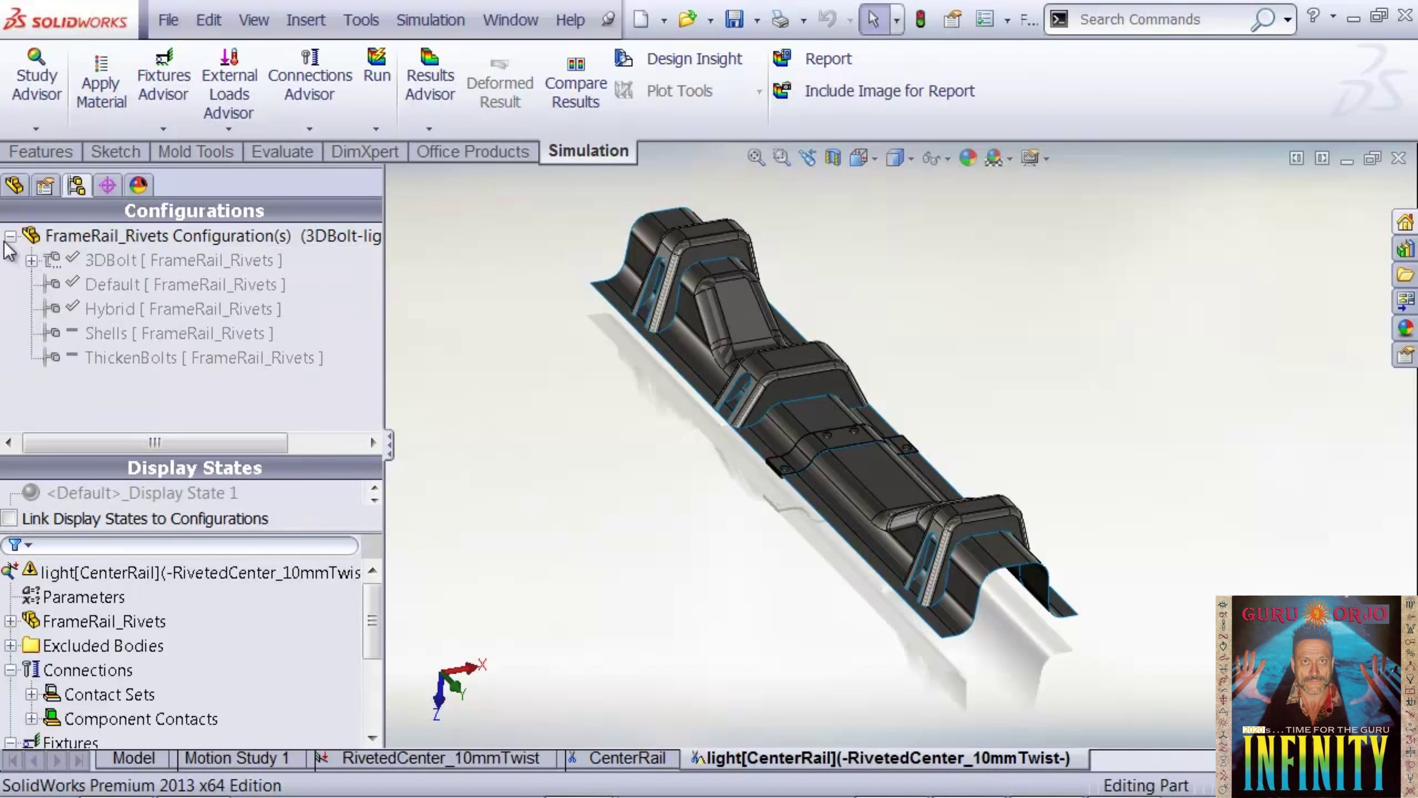
{"action": "left_click", "coordinate": [31, 260]}
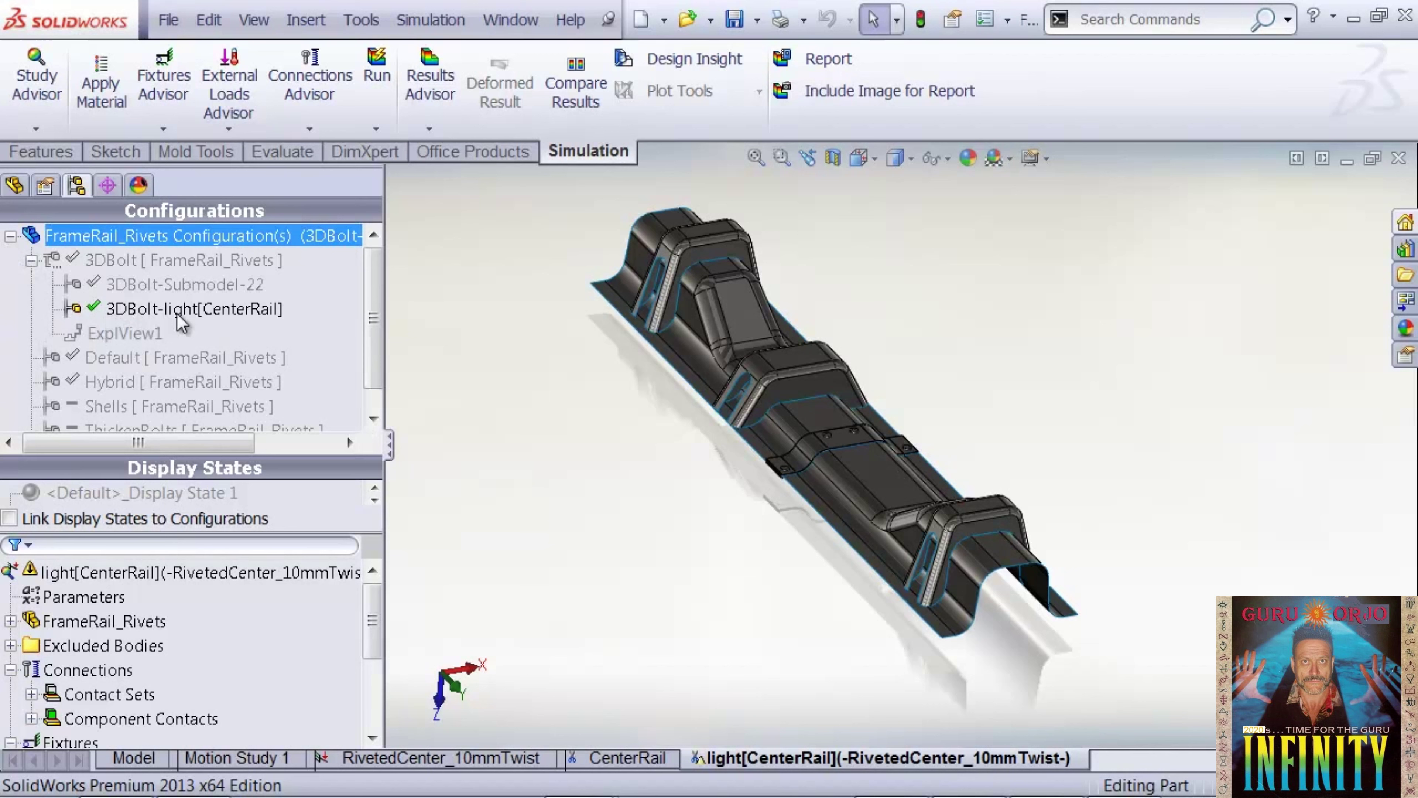
{"action": "left_click", "coordinate": [212, 311]}
{"action": "left_click", "coordinate": [14, 185]}
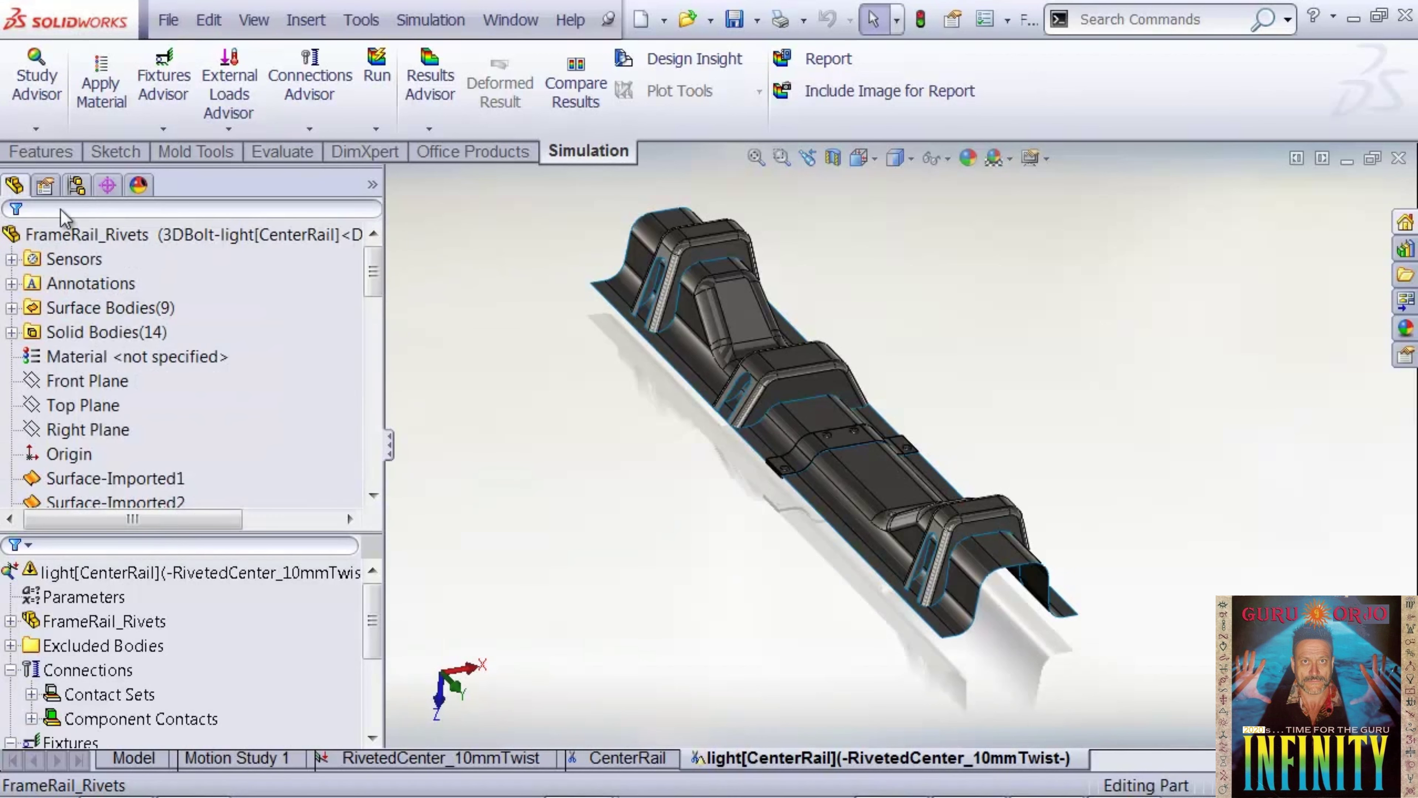
{"action": "left_click_drag", "start_coordinate": [372, 289], "coordinate": [372, 442]}
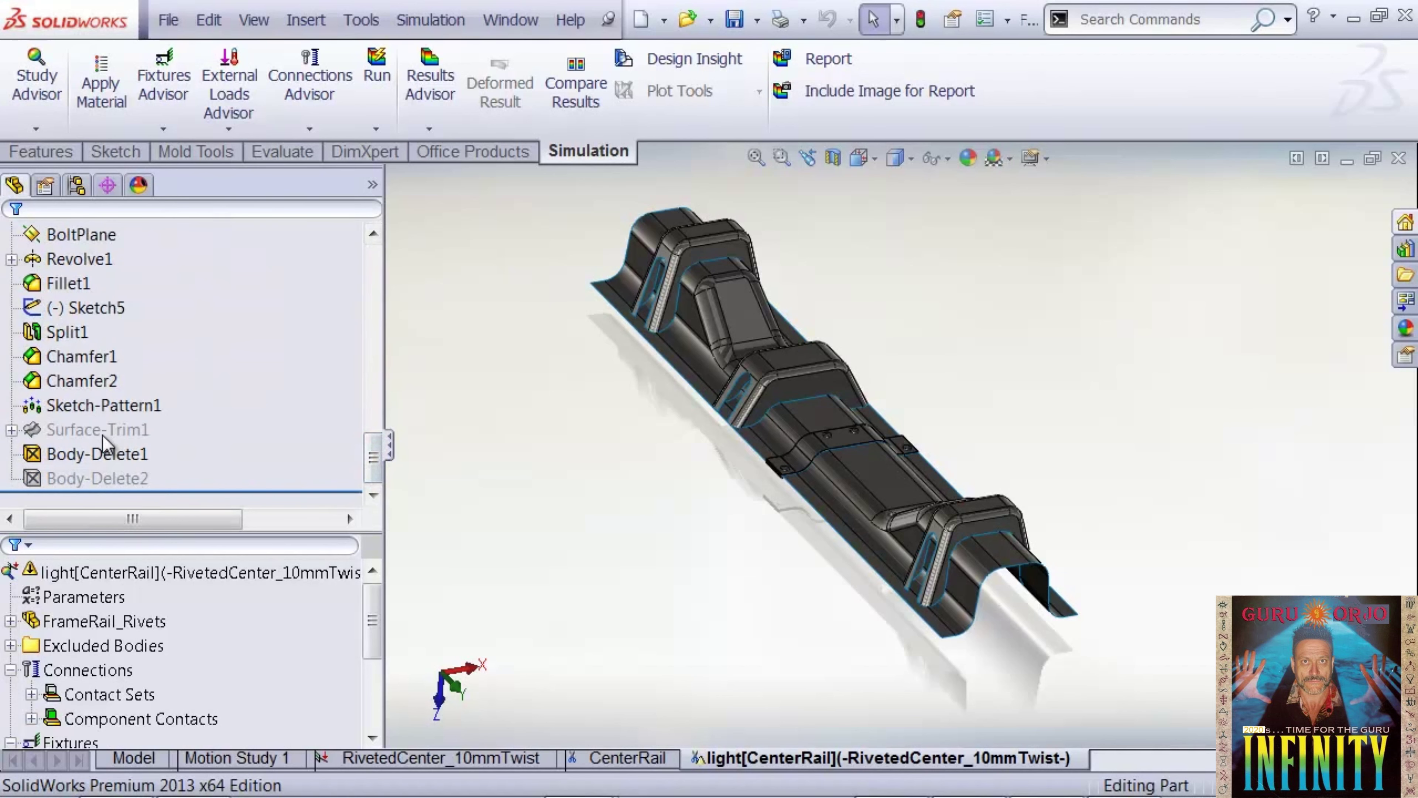
- Unsuppress Surface-Trim1 only in 3DBolt-light[CenterRail], cutting openings into the rail
{"action": "left_click", "coordinate": [102, 433]}
{"action": "right_click", "coordinate": [102, 433]}
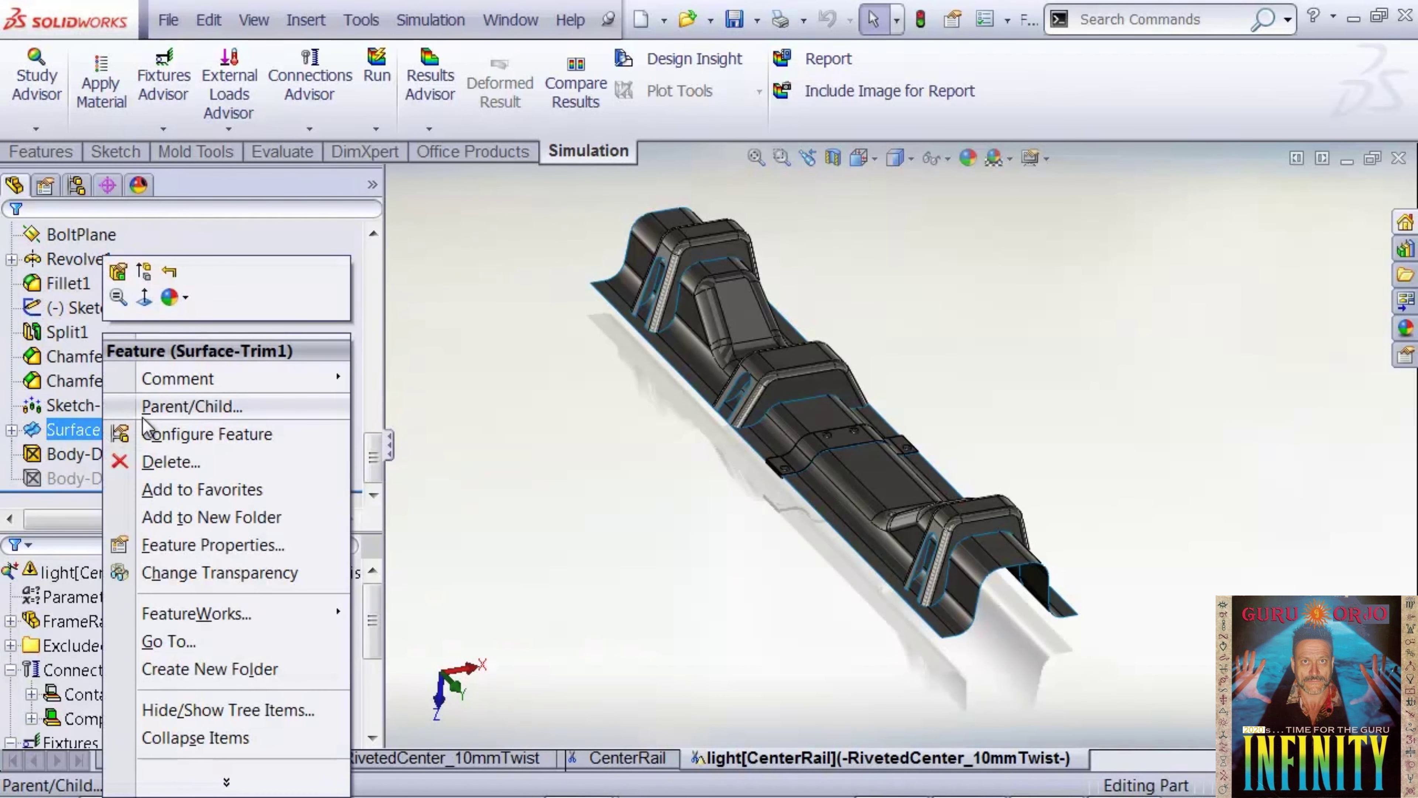
{"action": "left_click", "coordinate": [142, 434]}
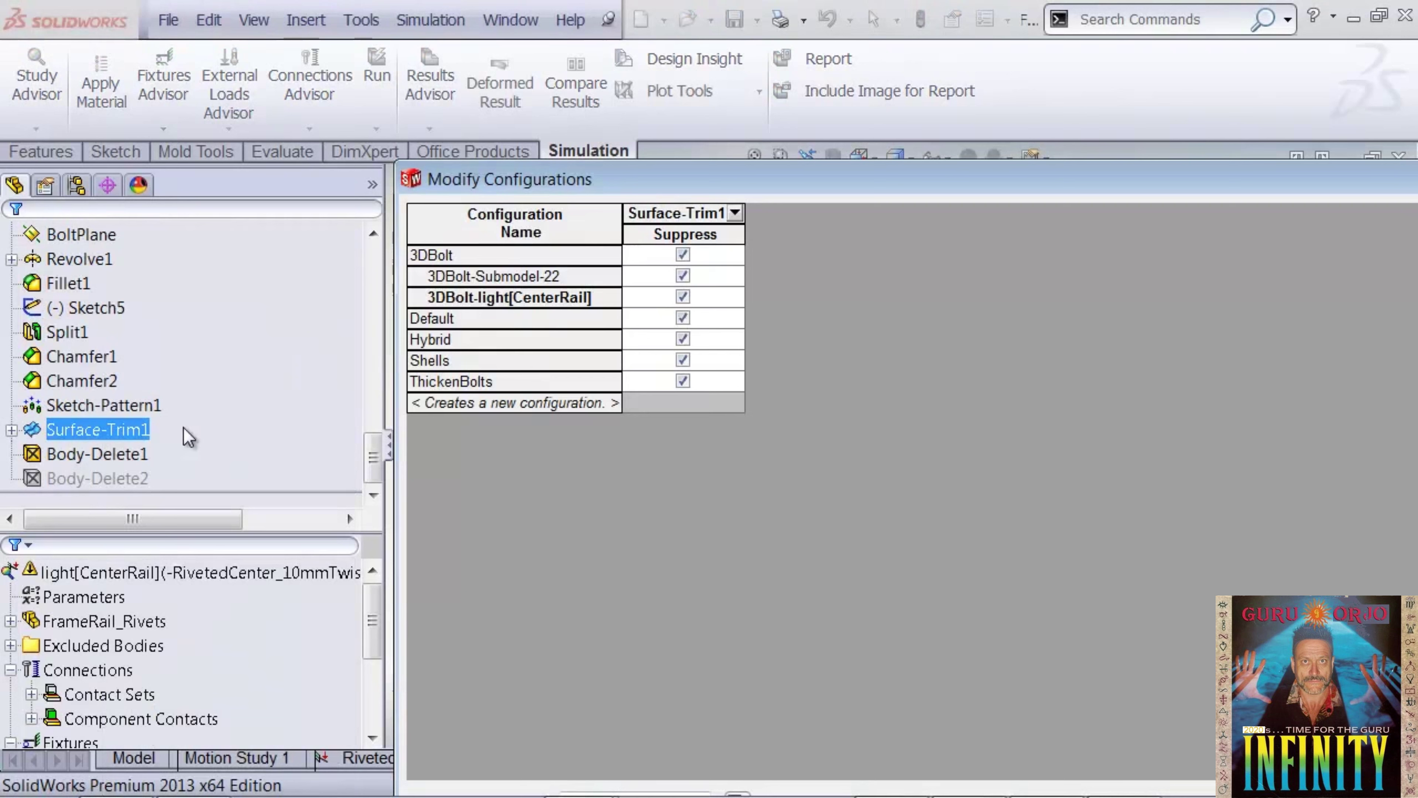
{"action": "left_click", "coordinate": [682, 296]}
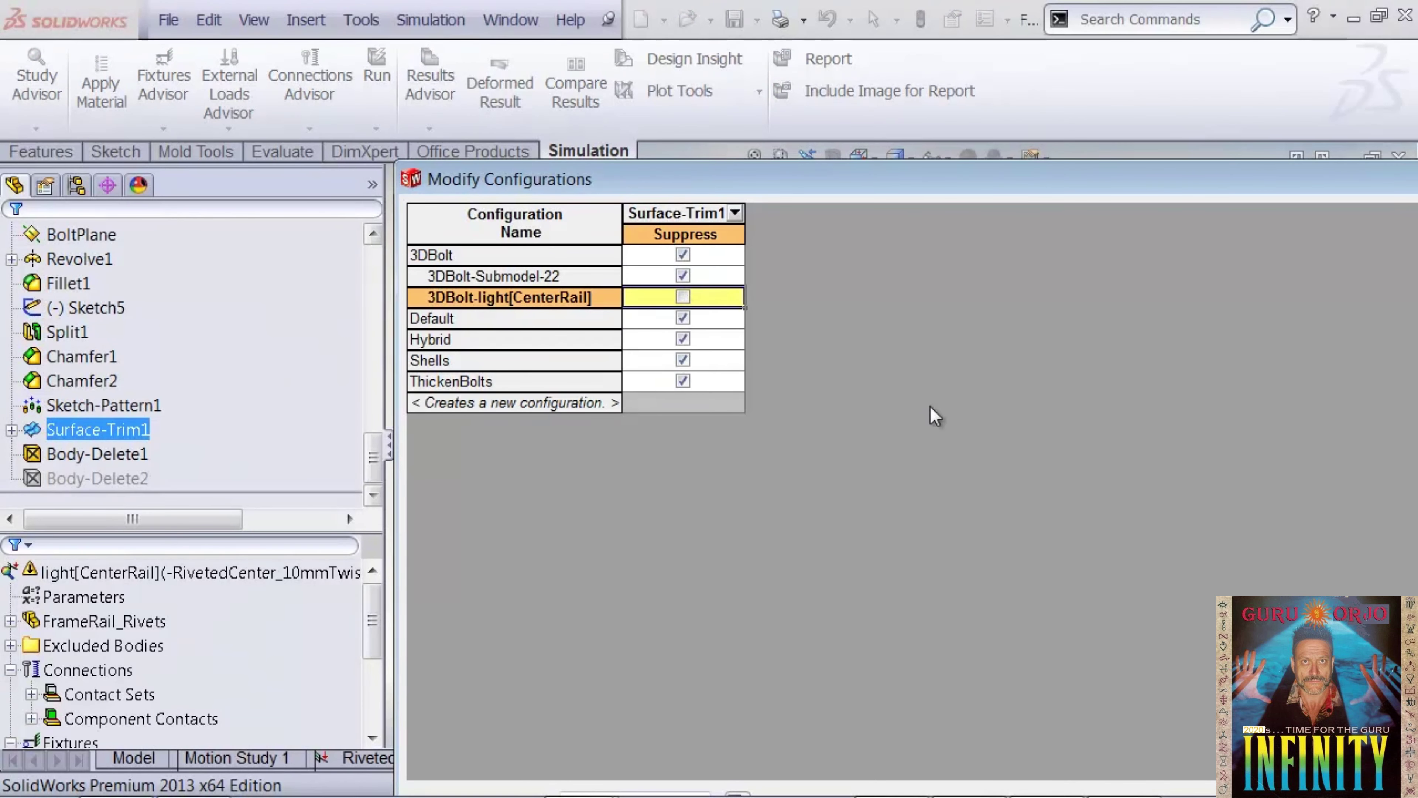
{"action": "left_click_drag", "start_coordinate": [1079, 184], "coordinate": [690, 51]}
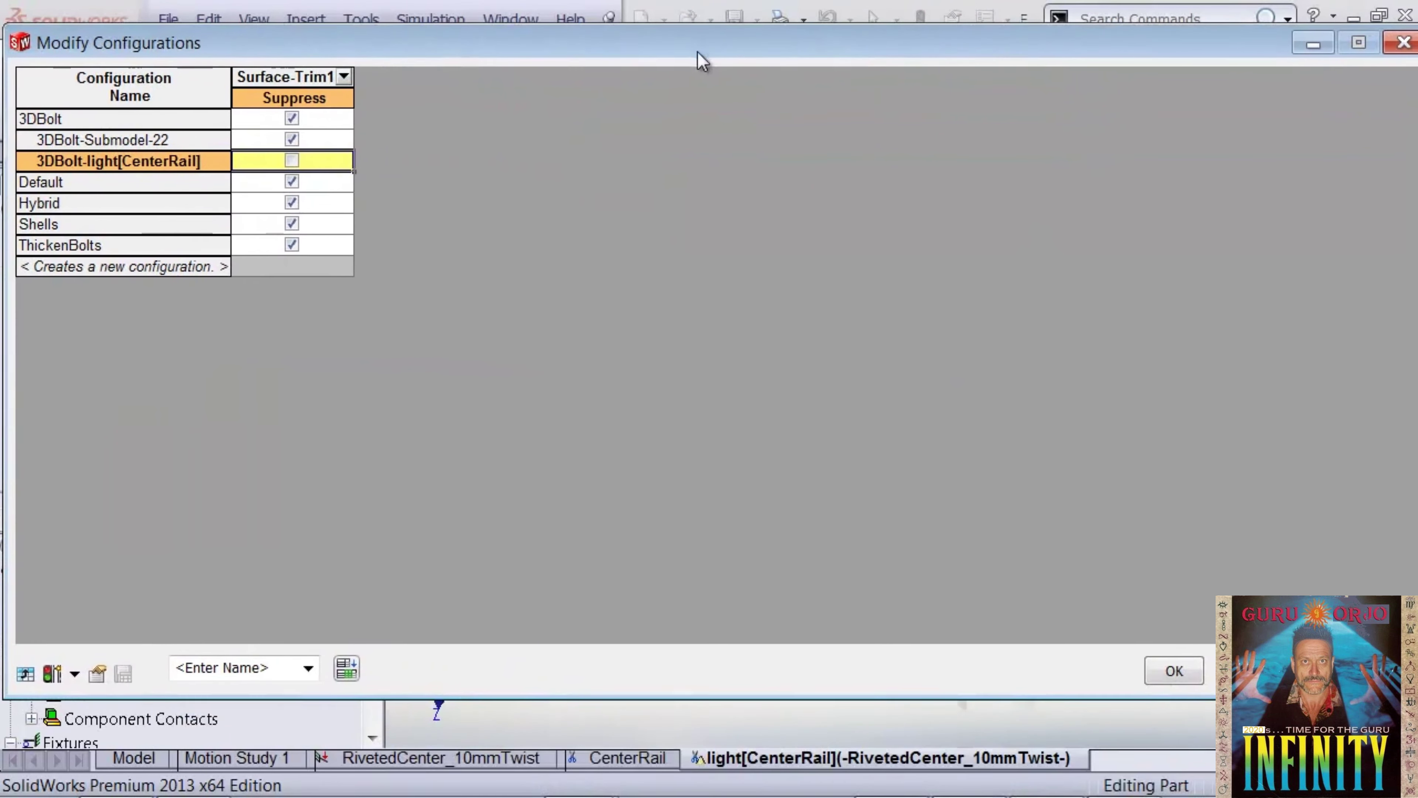
{"action": "left_click", "coordinate": [1174, 673]}
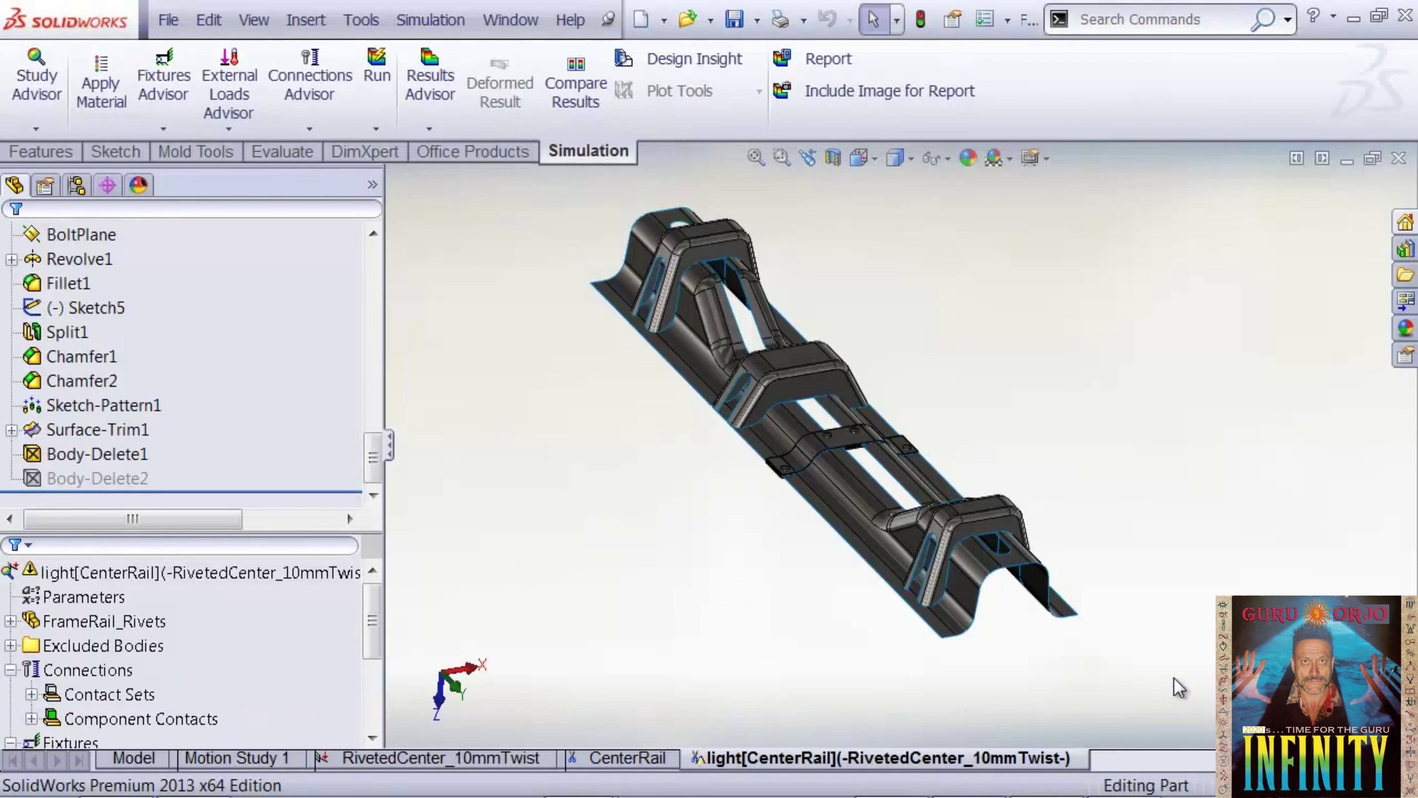
{"action": "middle_click_drag", "start_coordinate": [1037, 384], "coordinate": [1055, 437]}
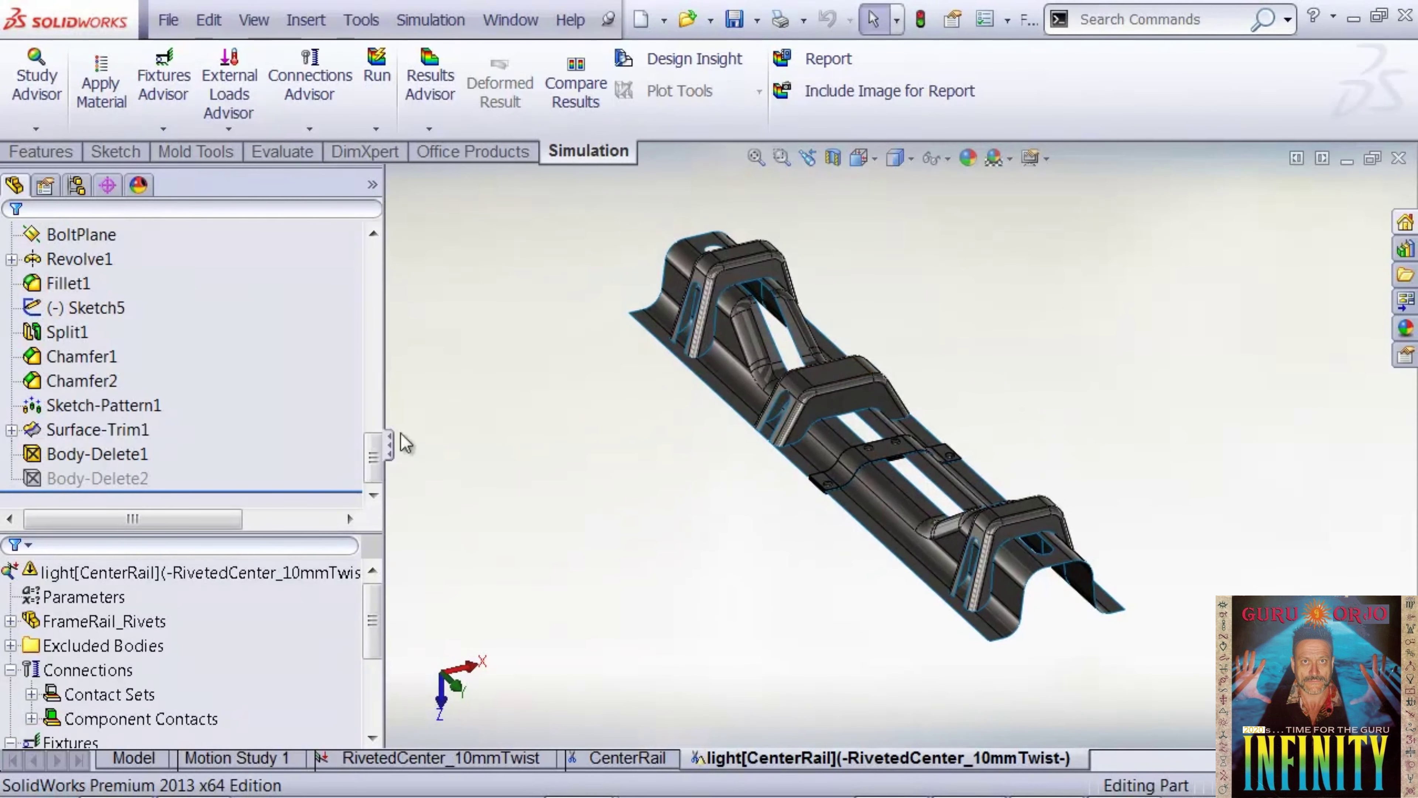
- Re-mesh the light[CenterRail] study at the current density, discarding old results, and run it
{"action": "left_click_drag", "start_coordinate": [314, 535], "coordinate": [286, 268]}
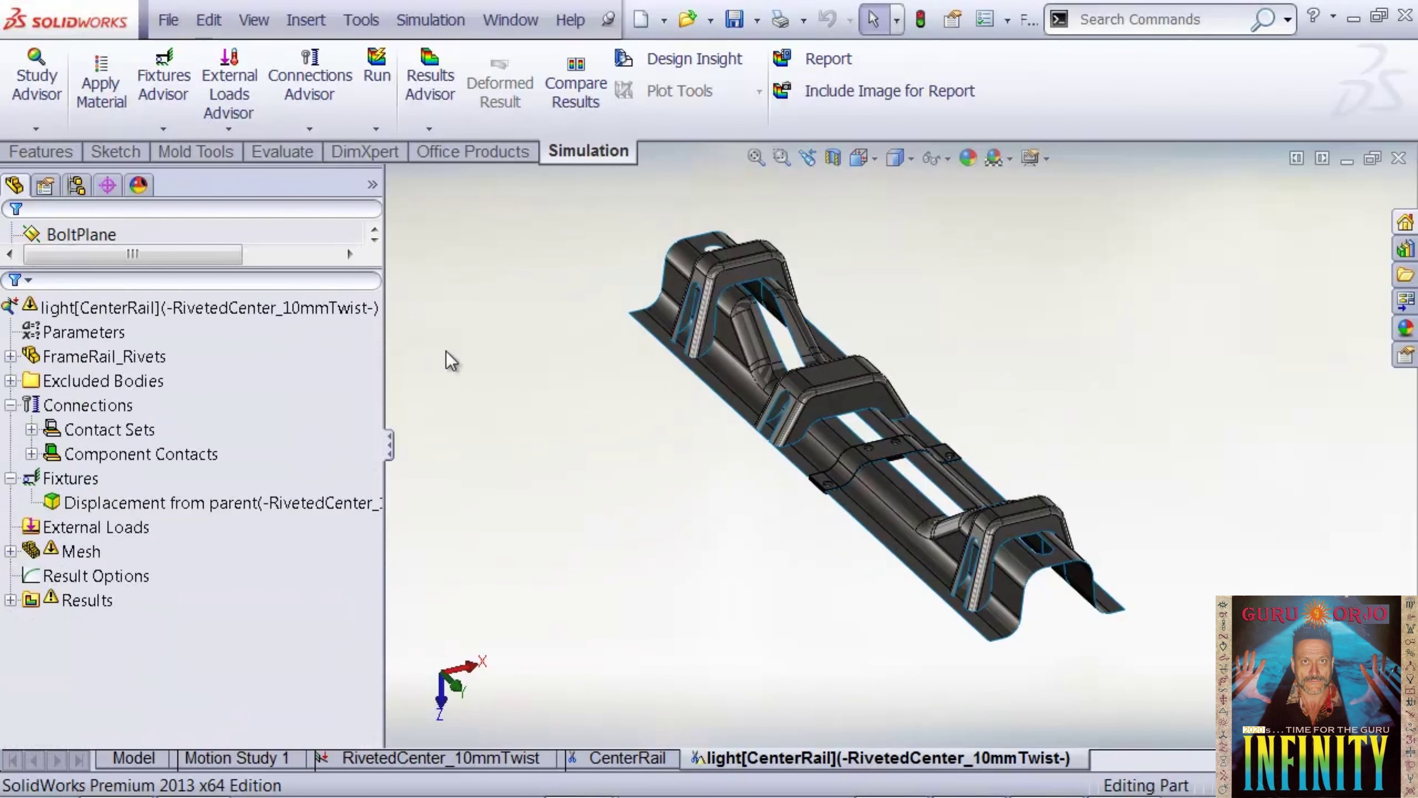
{"action": "right_click", "coordinate": [72, 556]}
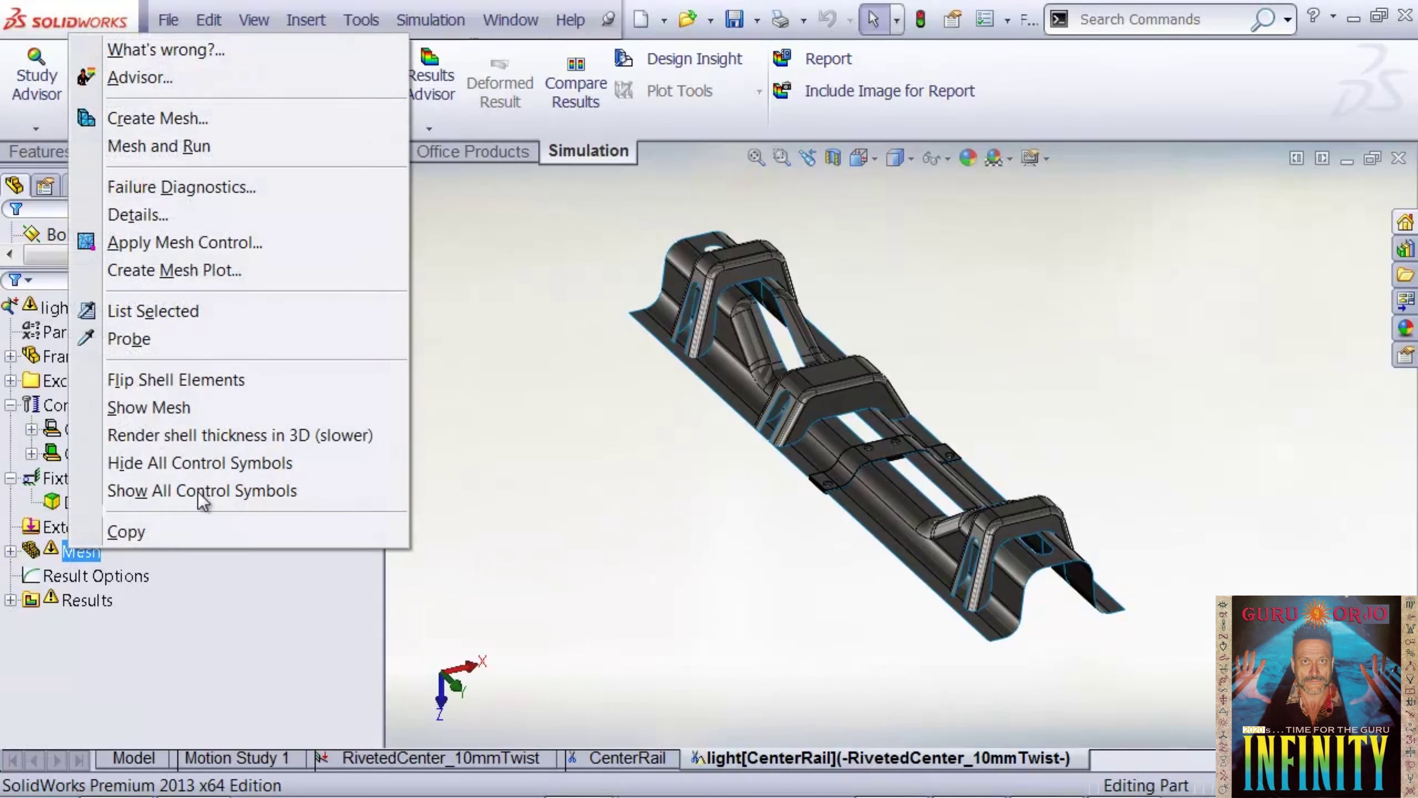
{"action": "left_click", "coordinate": [198, 119]}
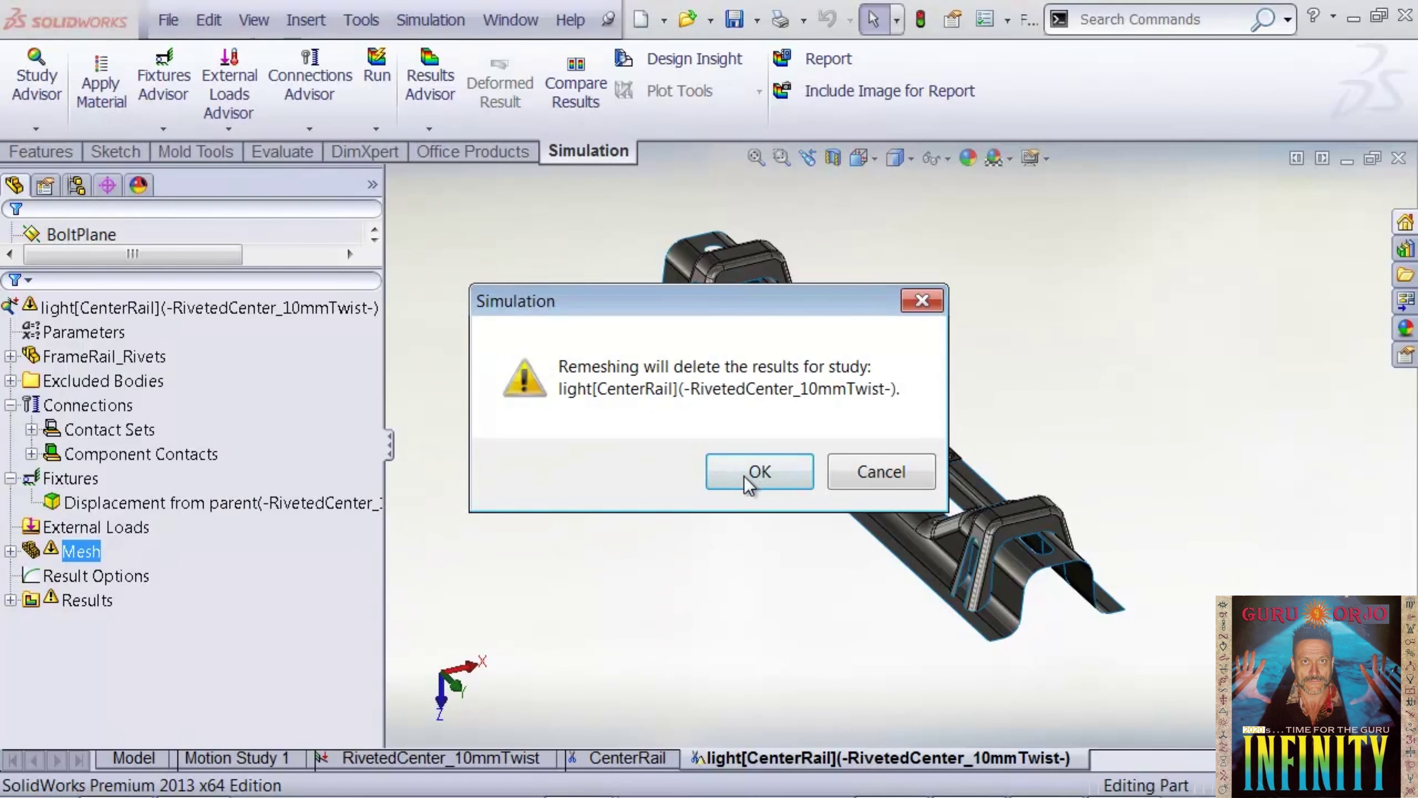
{"action": "left_click", "coordinate": [760, 472]}
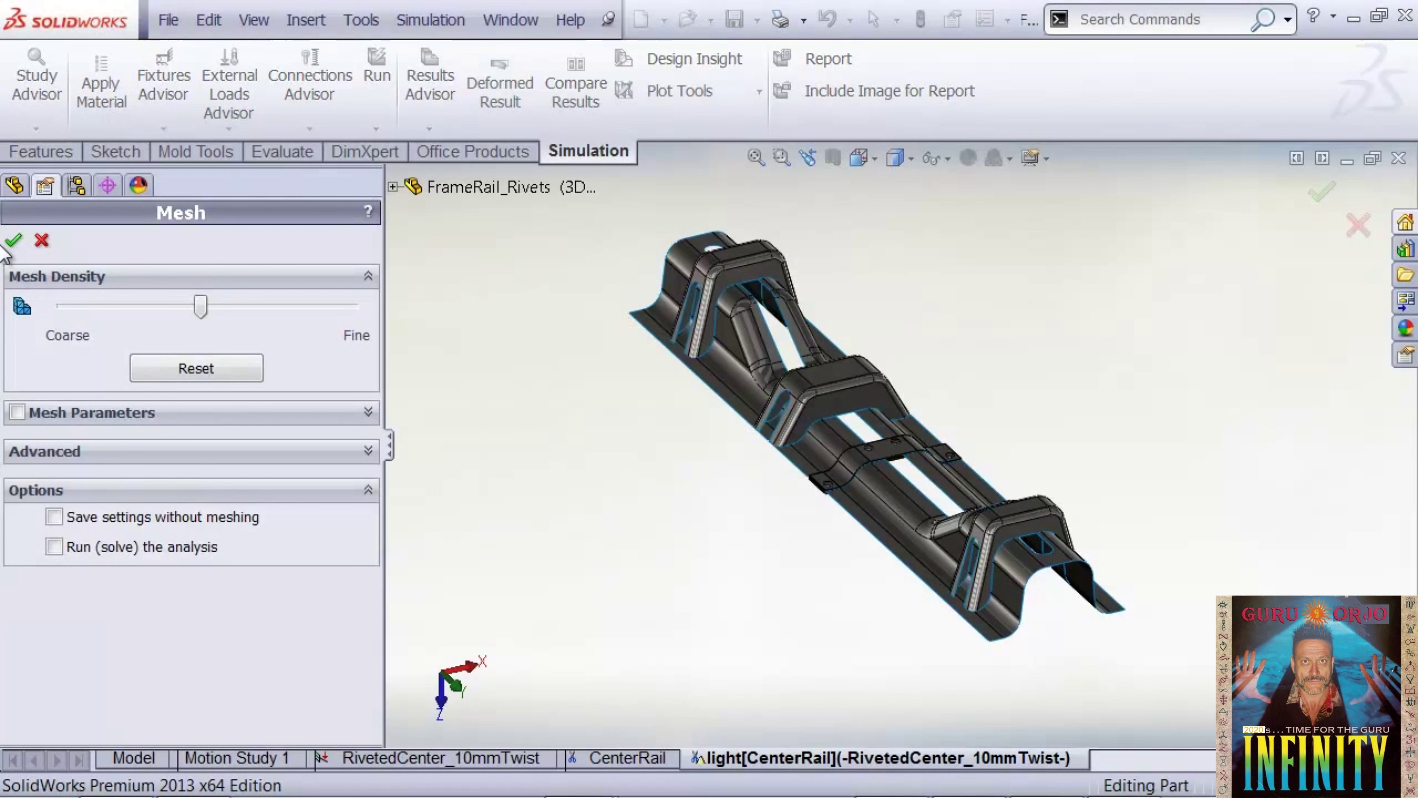
{"action": "left_click", "coordinate": [12, 242]}
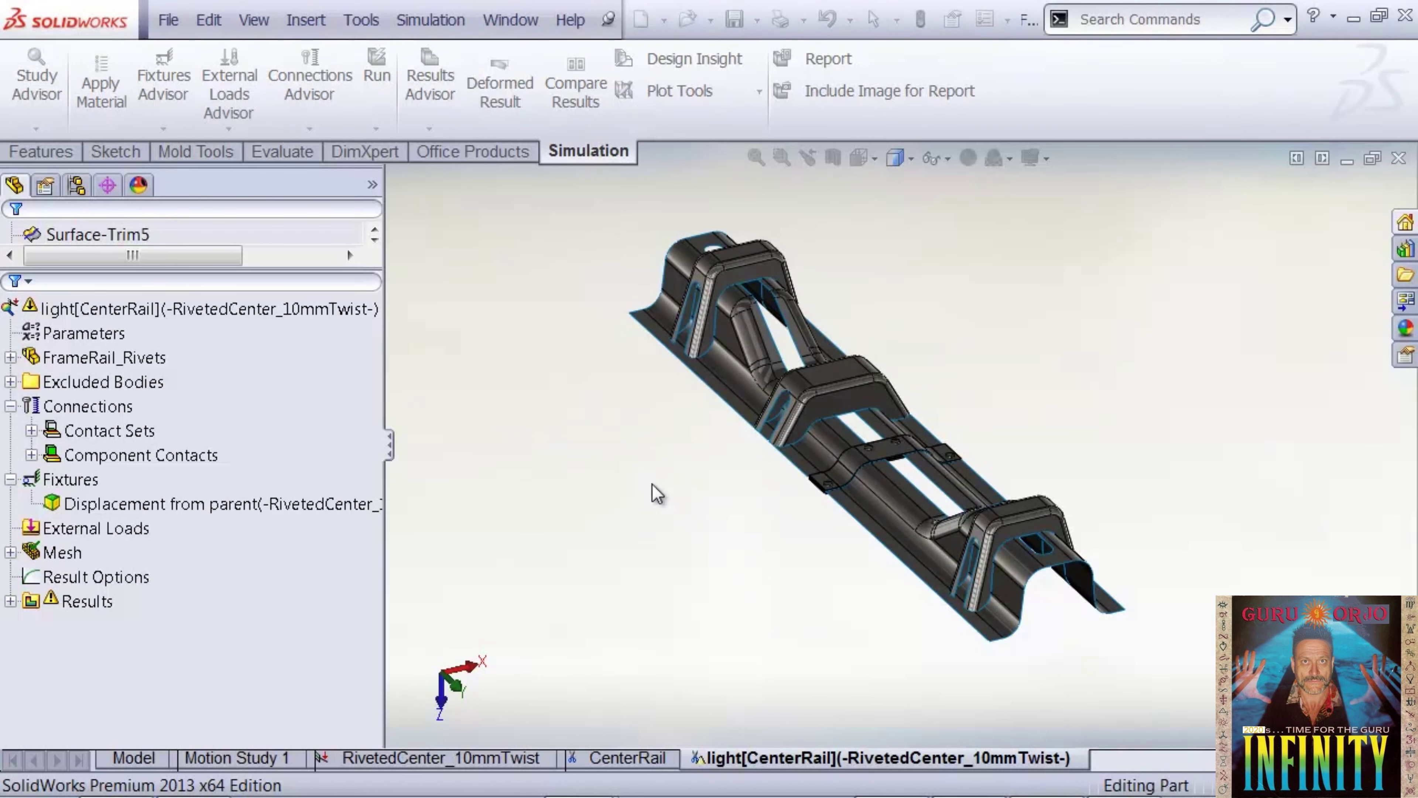
{"action": "right_click", "coordinate": [226, 310]}
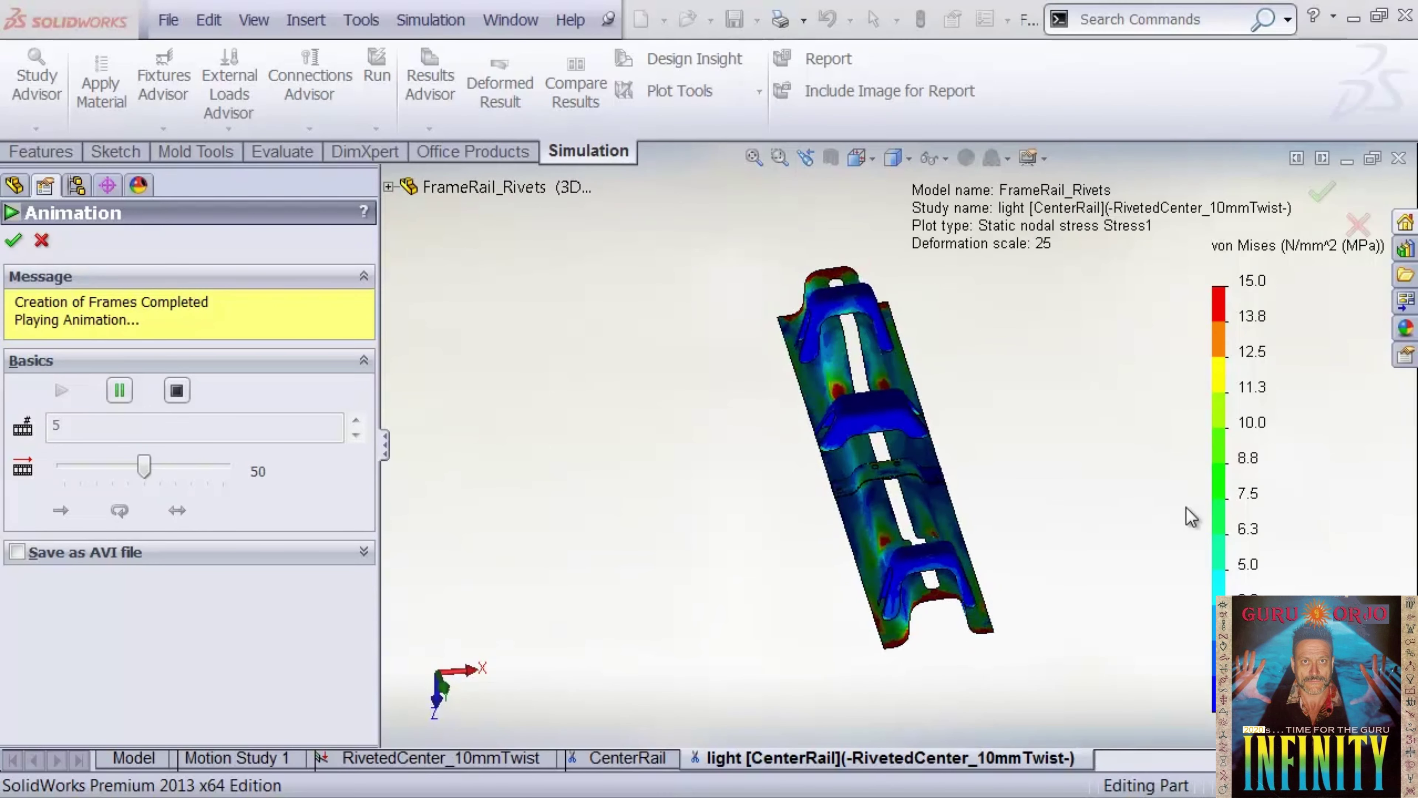
- Stop the stress animation and zoom in on one end of the static von Mises plot
{"action": "middle_click_drag", "start_coordinate": [1002, 499], "coordinate": [951, 414]}
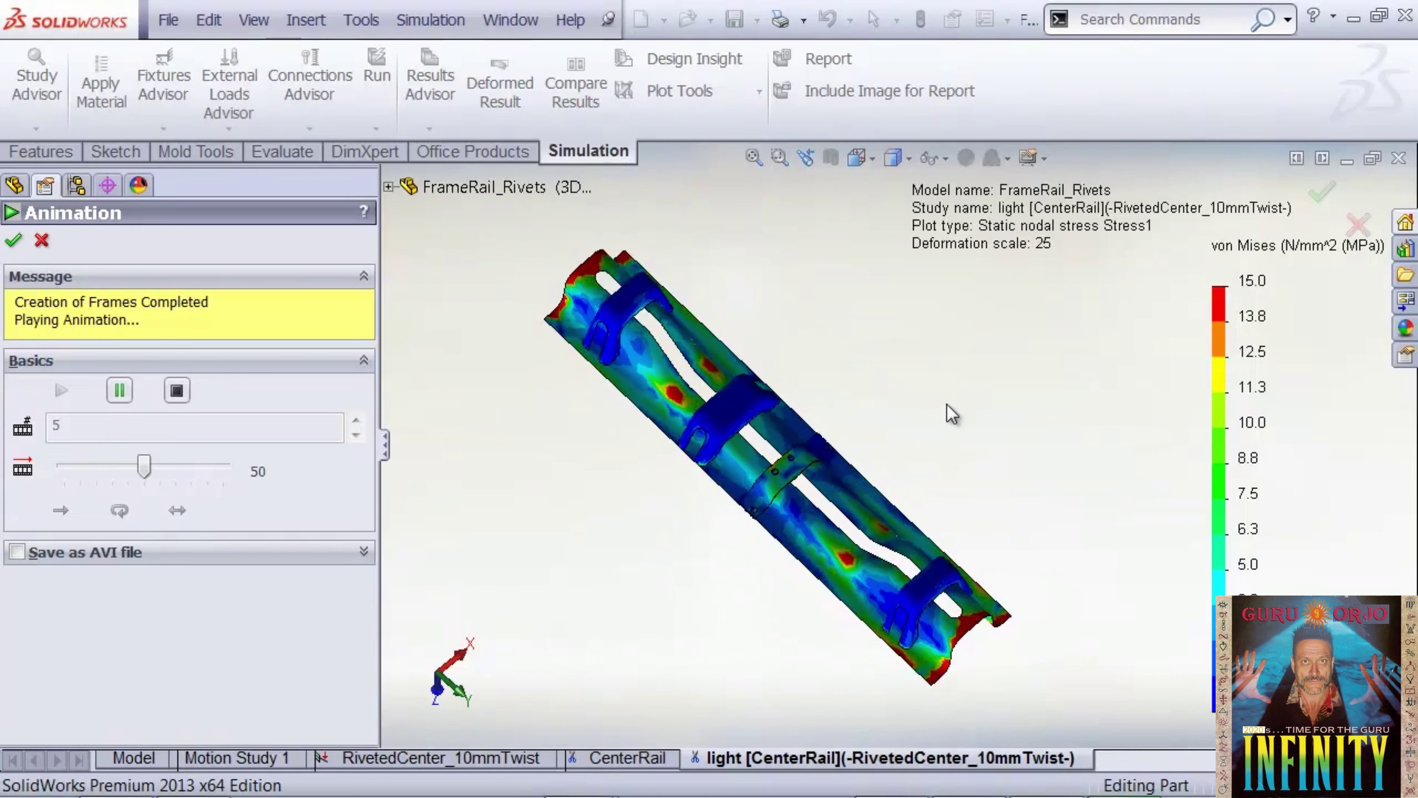
{"action": "left_click", "coordinate": [176, 392]}
{"action": "left_click", "coordinate": [11, 241]}
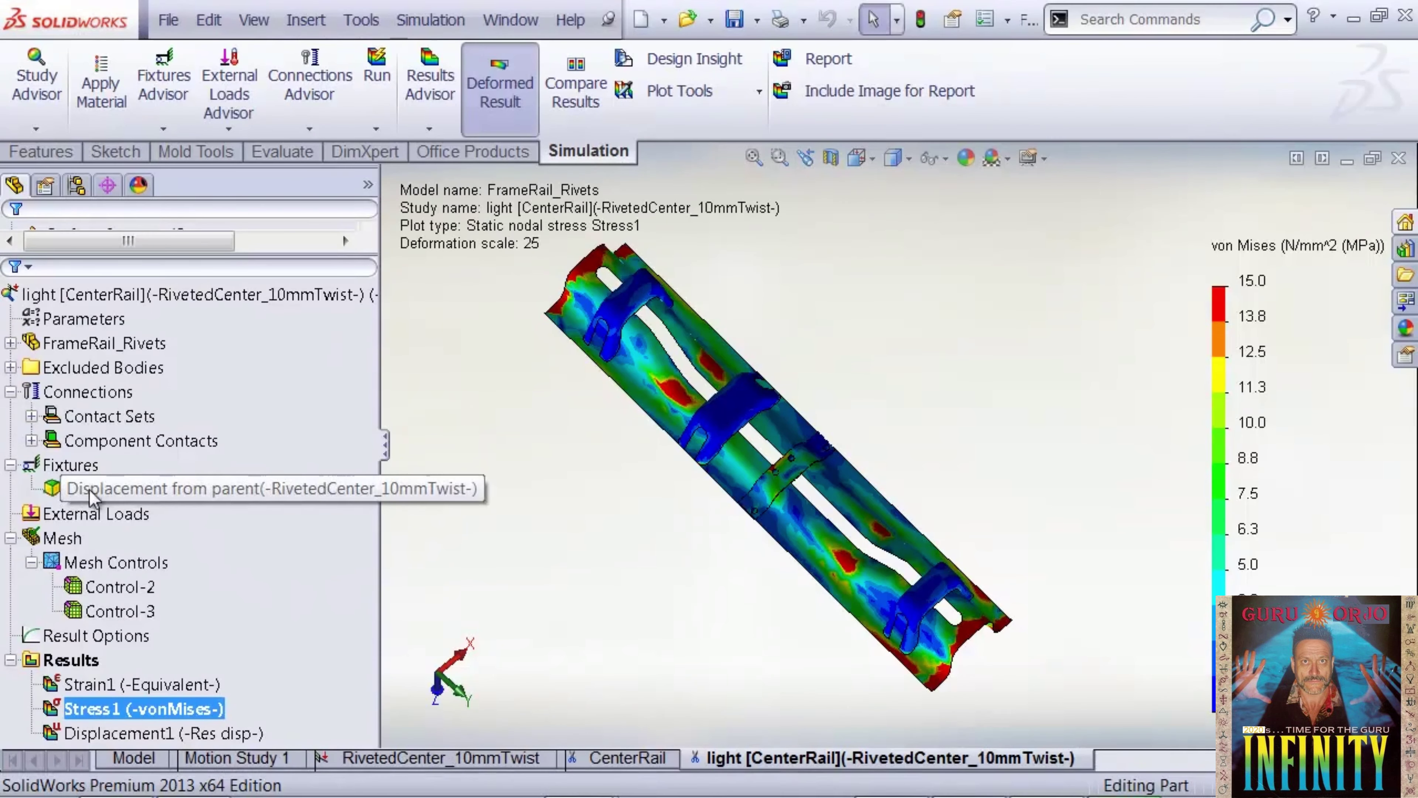
{"action": "middle_click_drag", "start_coordinate": [582, 624], "coordinate": [652, 487]}
{"action": "scroll", "coordinate": [639, 513], "scroll_direction": "down", "scroll_amount": 2}
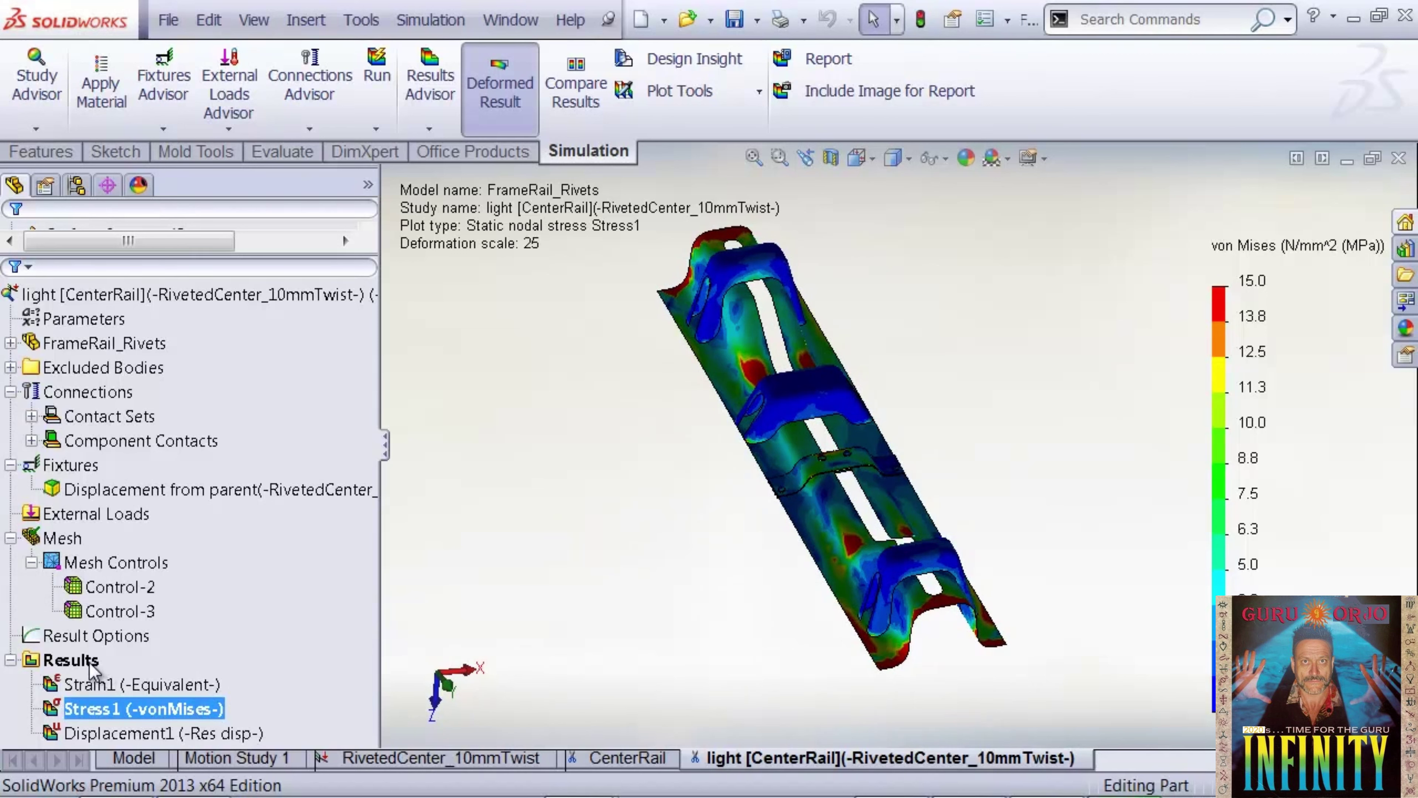
{"action": "scroll", "coordinate": [938, 659], "scroll_direction": "down", "scroll_amount": 5}
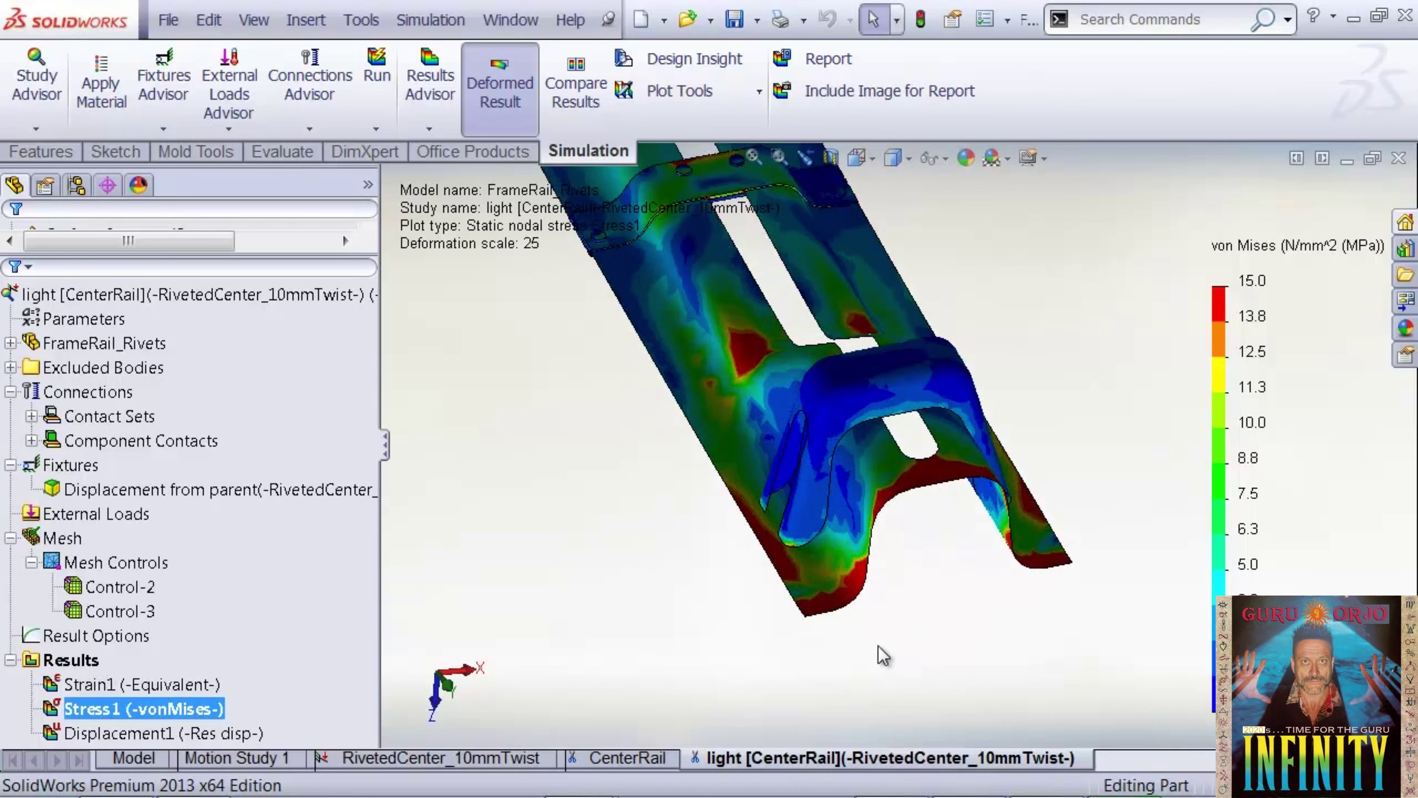
- List reaction forces on the tangent end-edge chain in English (IPS) units (124.49 lbf), then close
{"action": "right_click", "coordinate": [95, 662]}
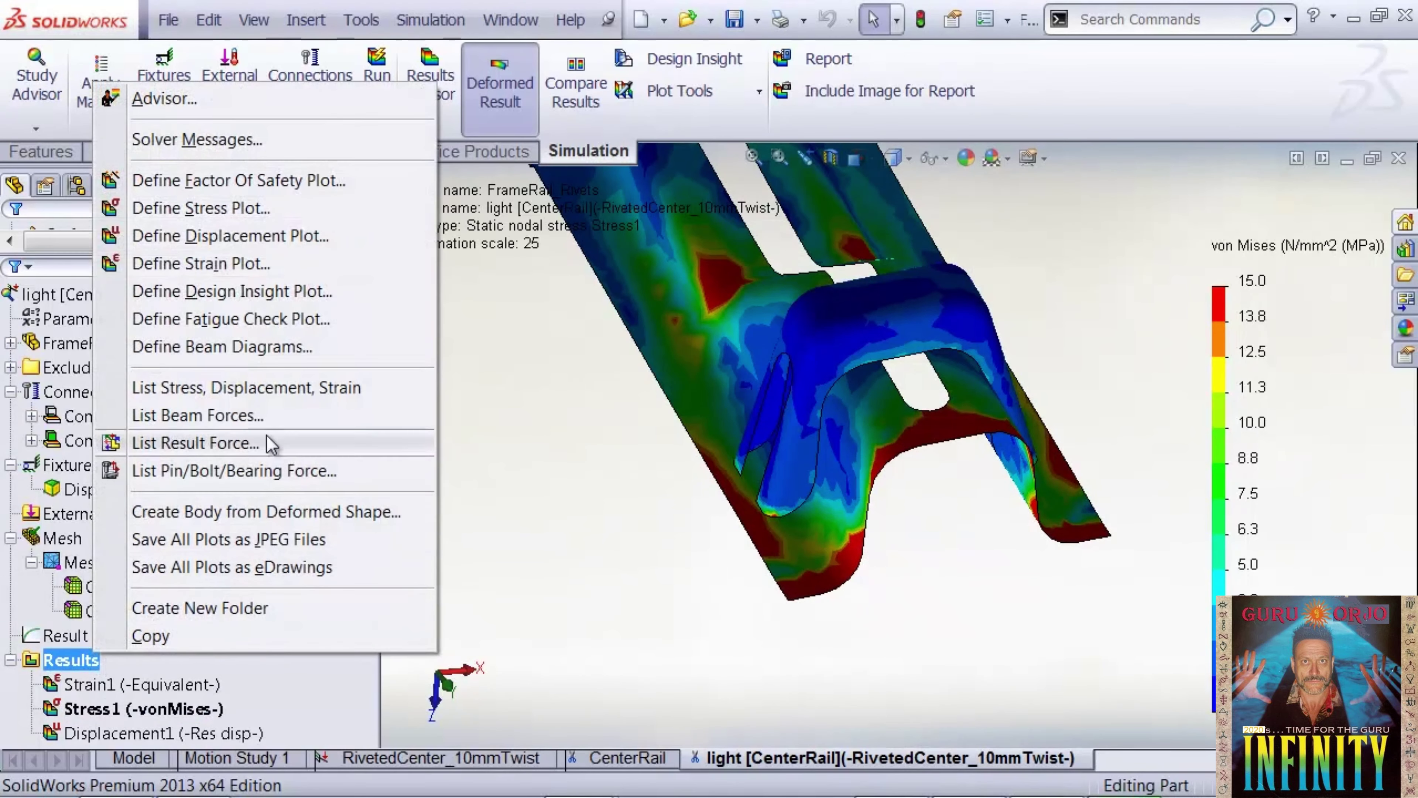
{"action": "left_click", "coordinate": [250, 445]}
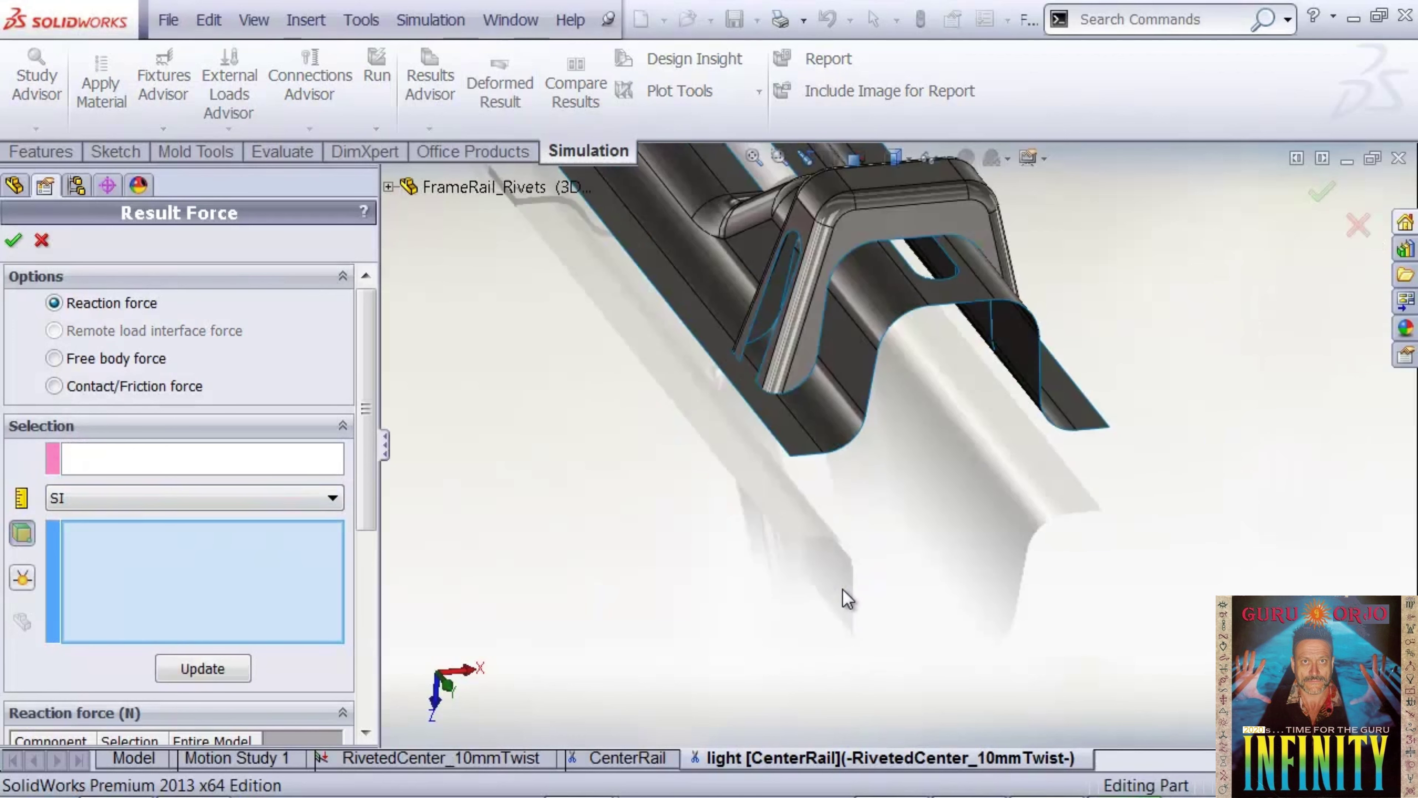
{"action": "right_click", "coordinate": [856, 445]}
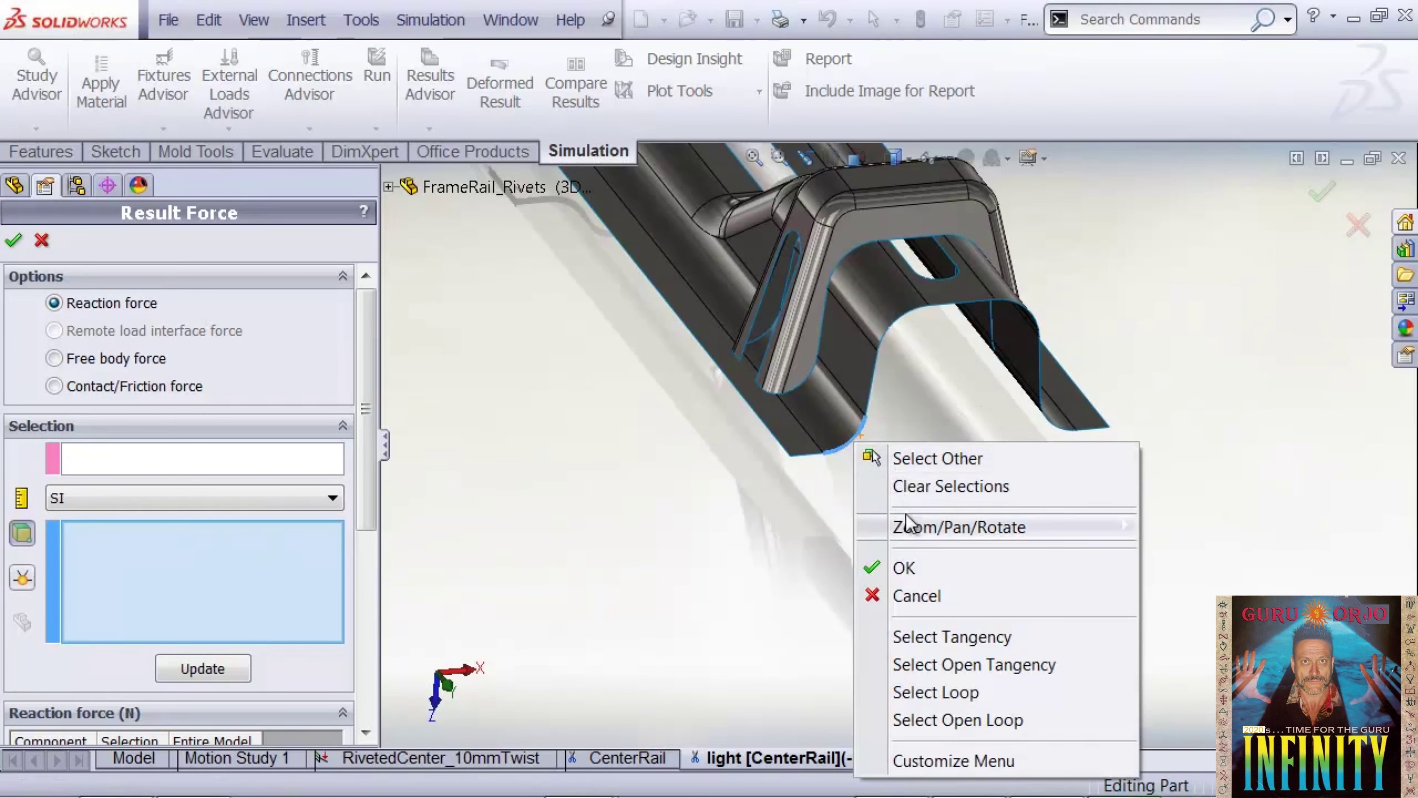
{"action": "left_click", "coordinate": [921, 636]}
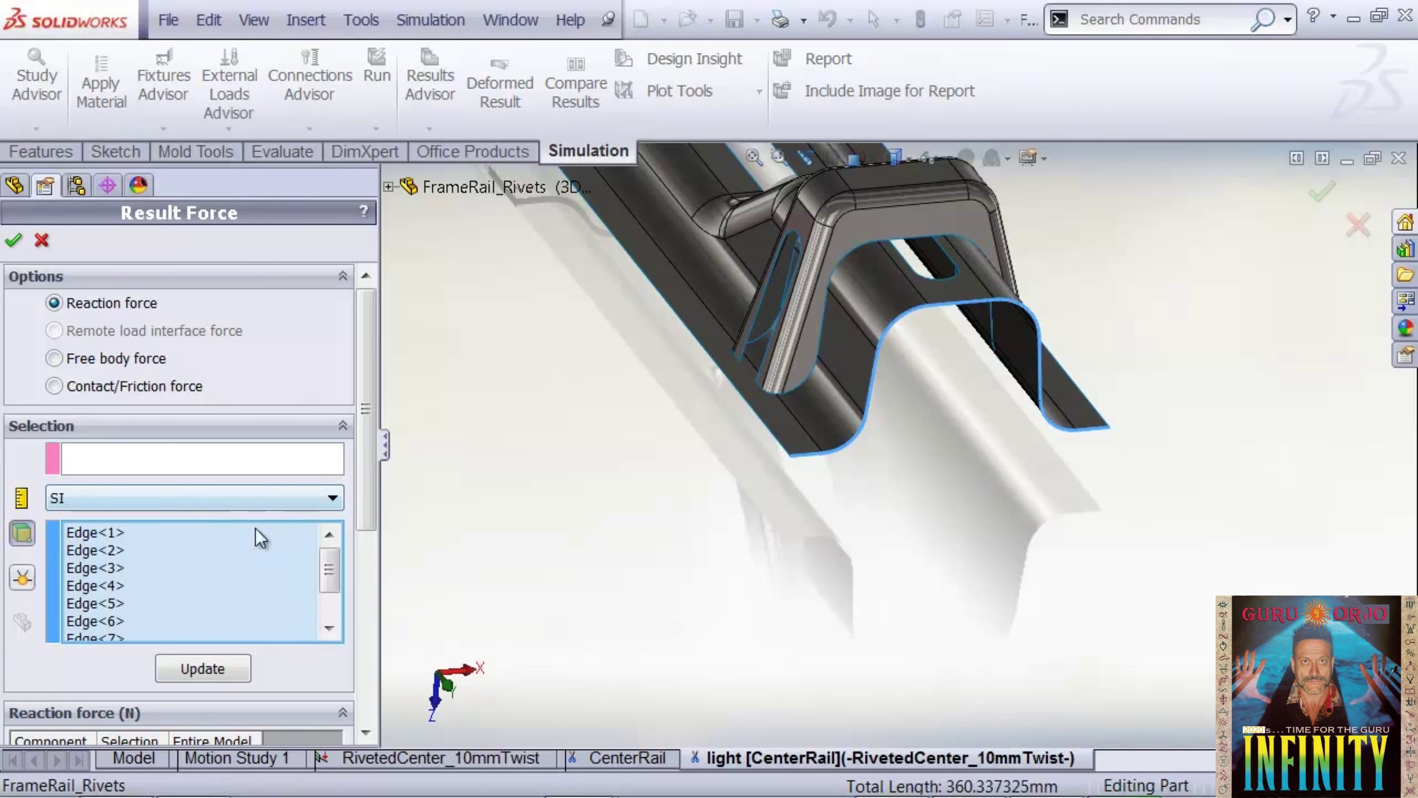
{"action": "left_click", "coordinate": [269, 497]}
{"action": "left_click", "coordinate": [142, 540]}
{"action": "left_click", "coordinate": [202, 668]}
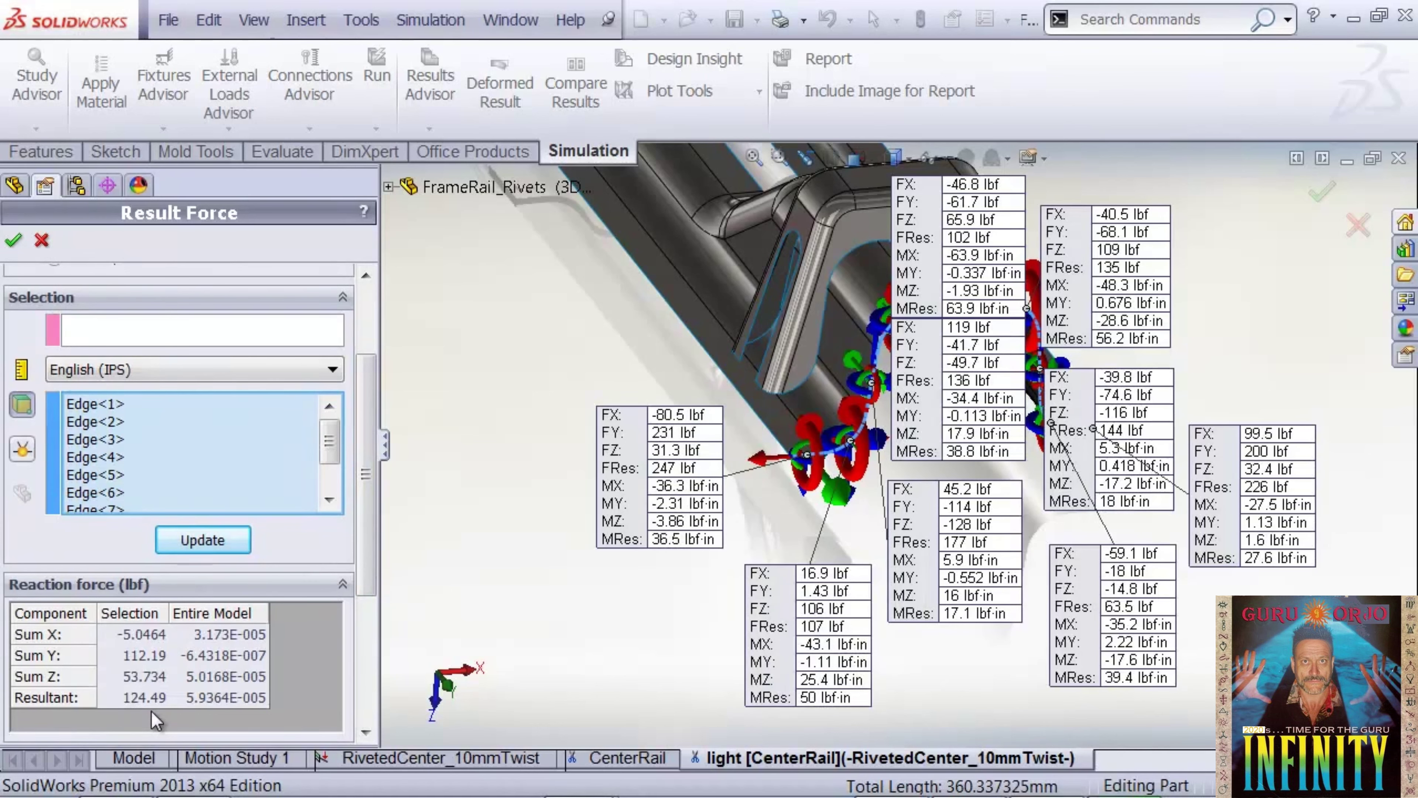
{"action": "middle_click_drag", "start_coordinate": [540, 416], "coordinate": [502, 430]}
{"action": "left_click", "coordinate": [41, 240]}
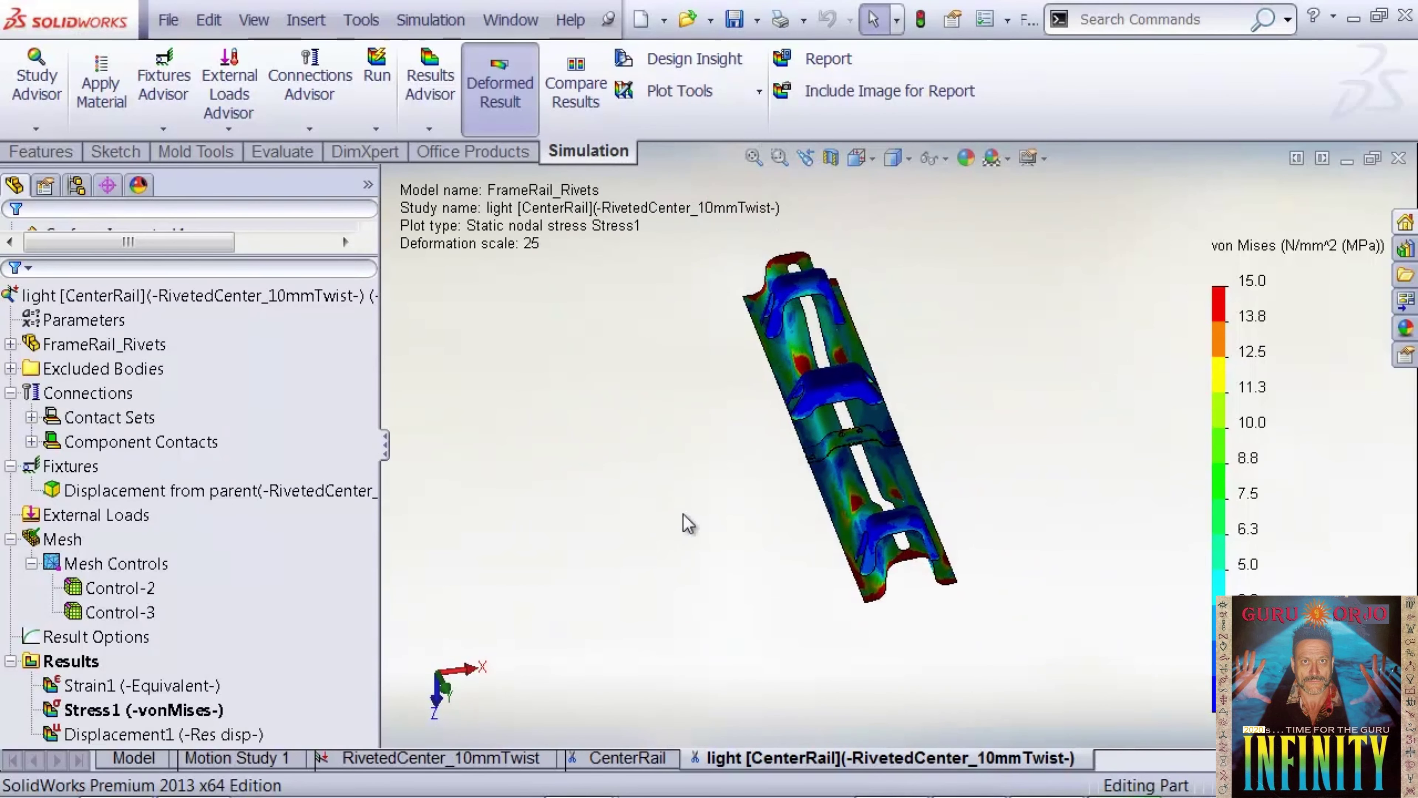
- Switch to the original CenterRail study and activate its SolidWorks configuration
{"action": "left_click", "coordinate": [625, 759]}
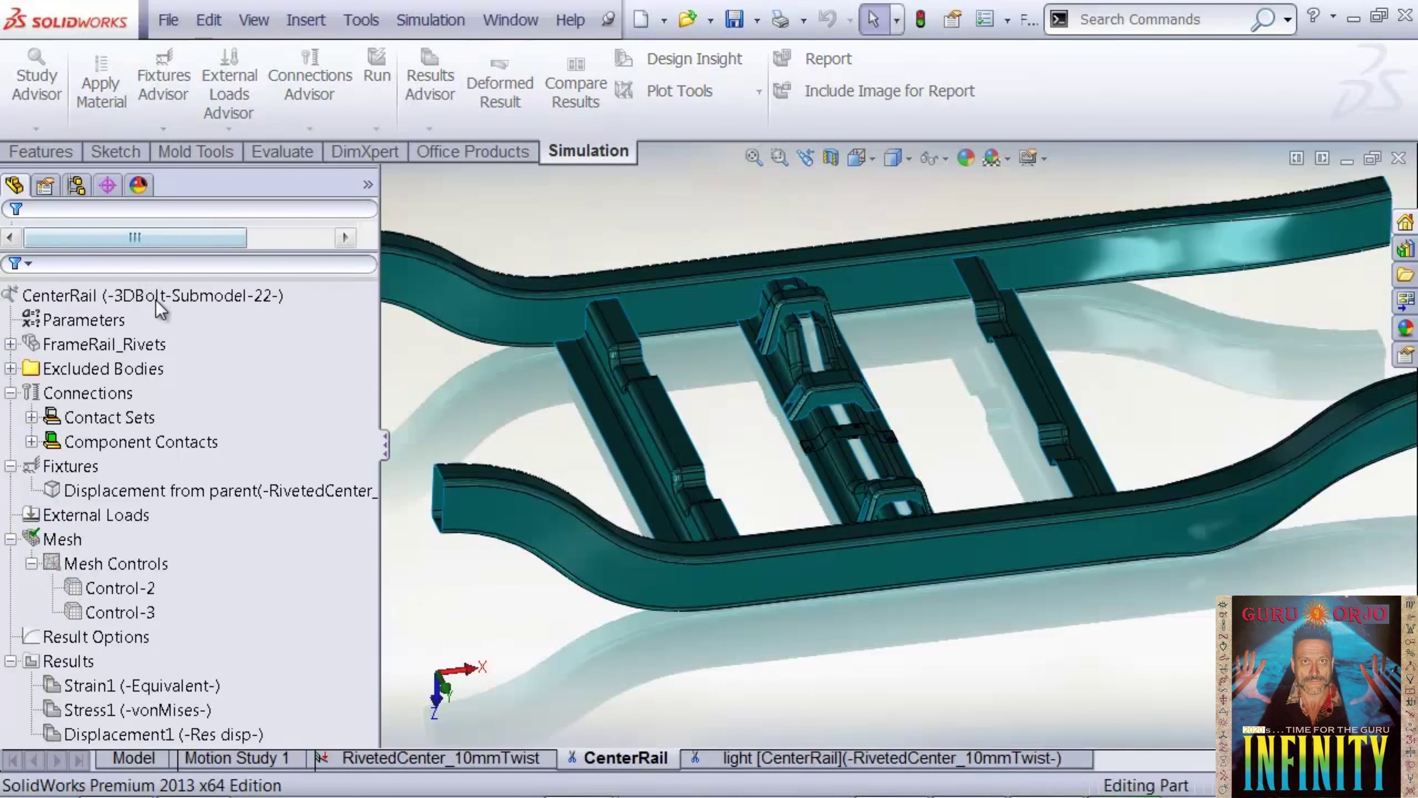
{"action": "right_click", "coordinate": [185, 304]}
{"action": "left_click", "coordinate": [206, 321]}
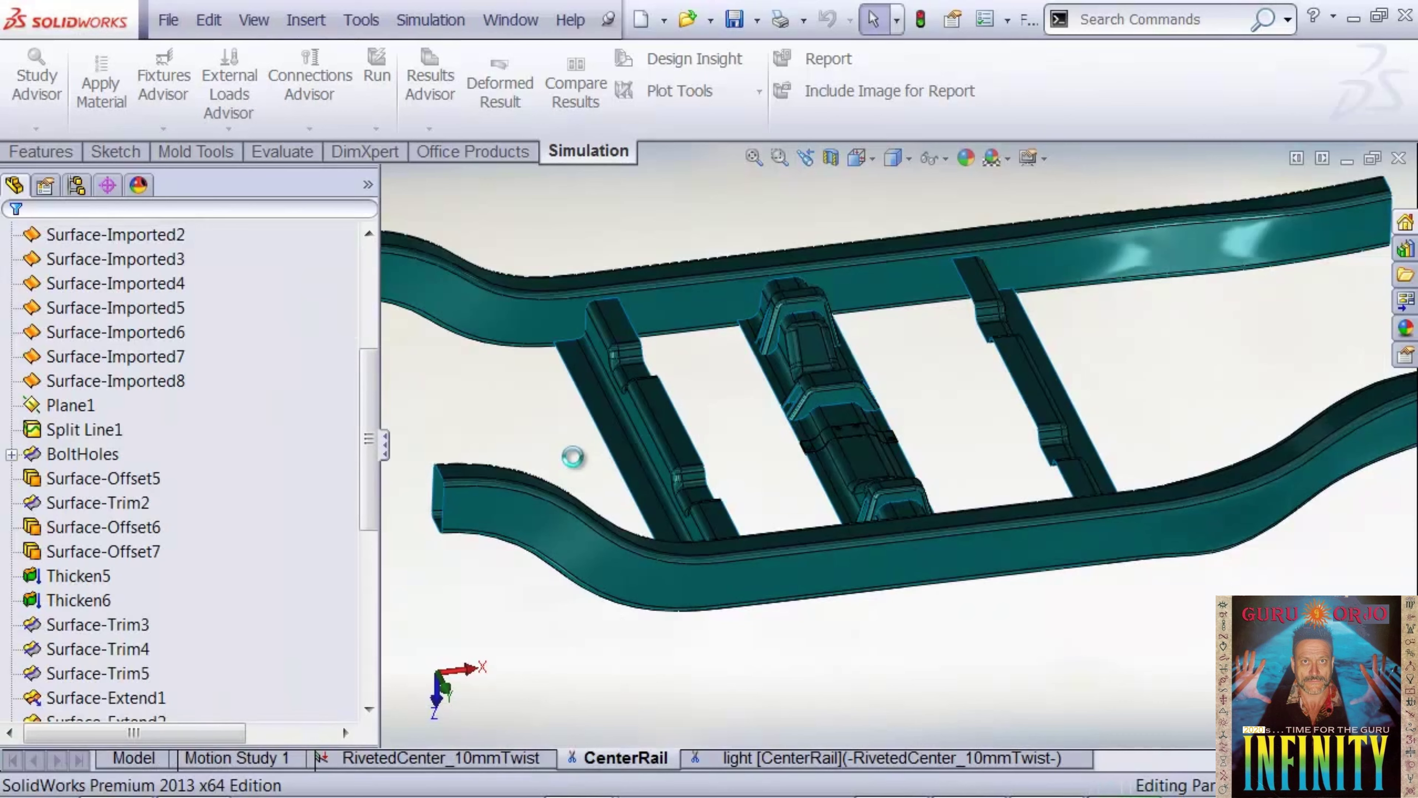
- List reaction forces on the tangent end-edge chain in English (IPS) units, a 128.84 lbf resultant
{"action": "scroll", "coordinate": [910, 540], "scroll_direction": "down", "scroll_amount": 5}
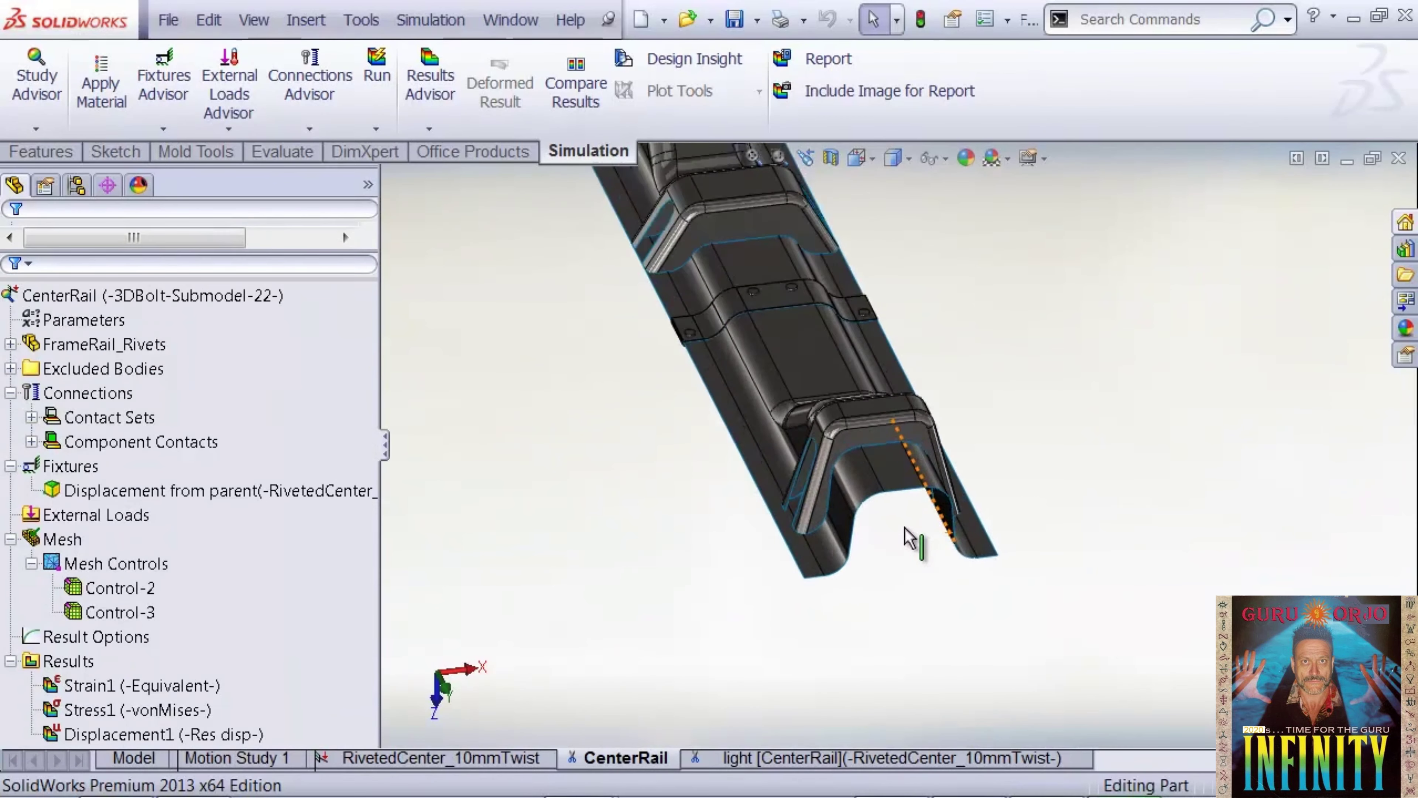
{"action": "scroll", "coordinate": [901, 539], "scroll_direction": "down", "scroll_amount": 3}
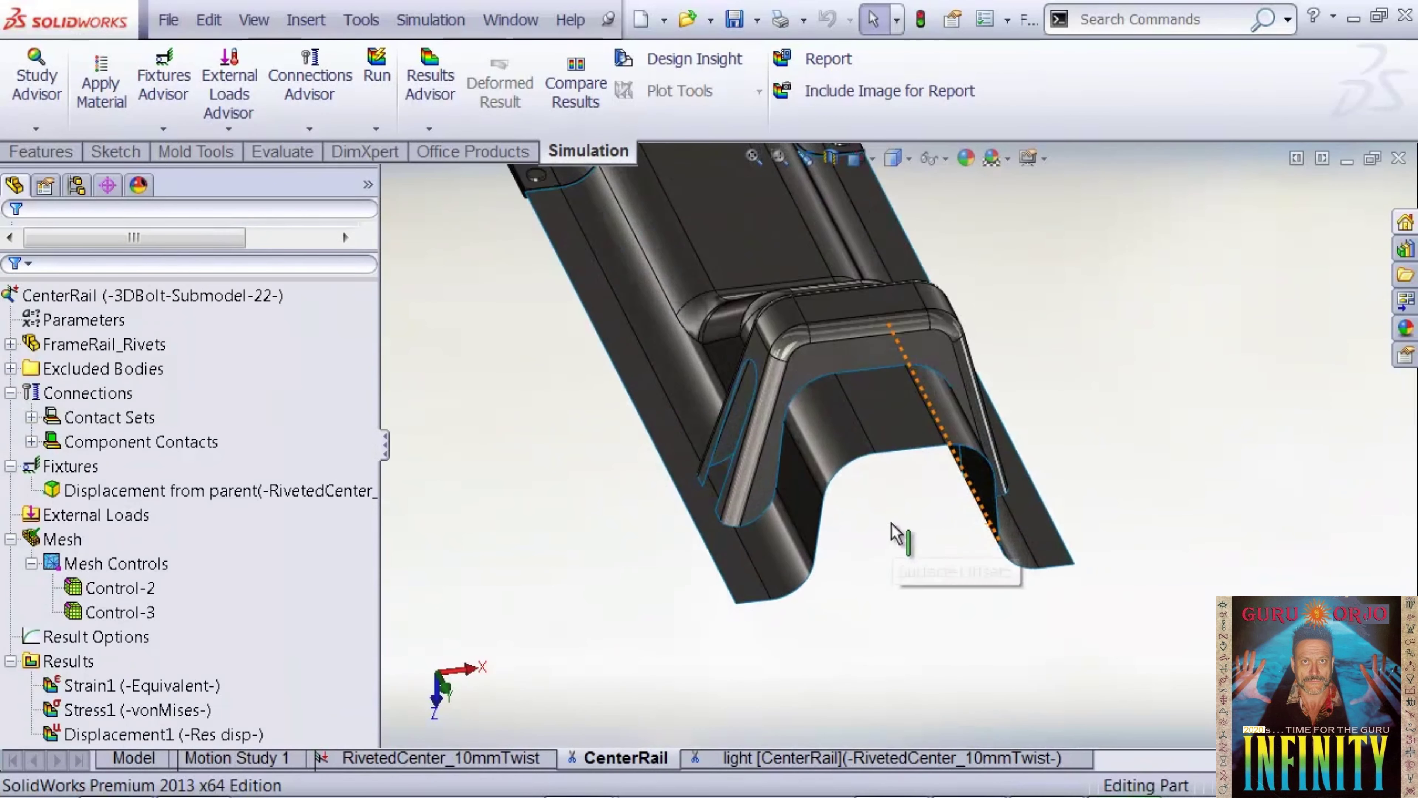
{"action": "right_click", "coordinate": [87, 664]}
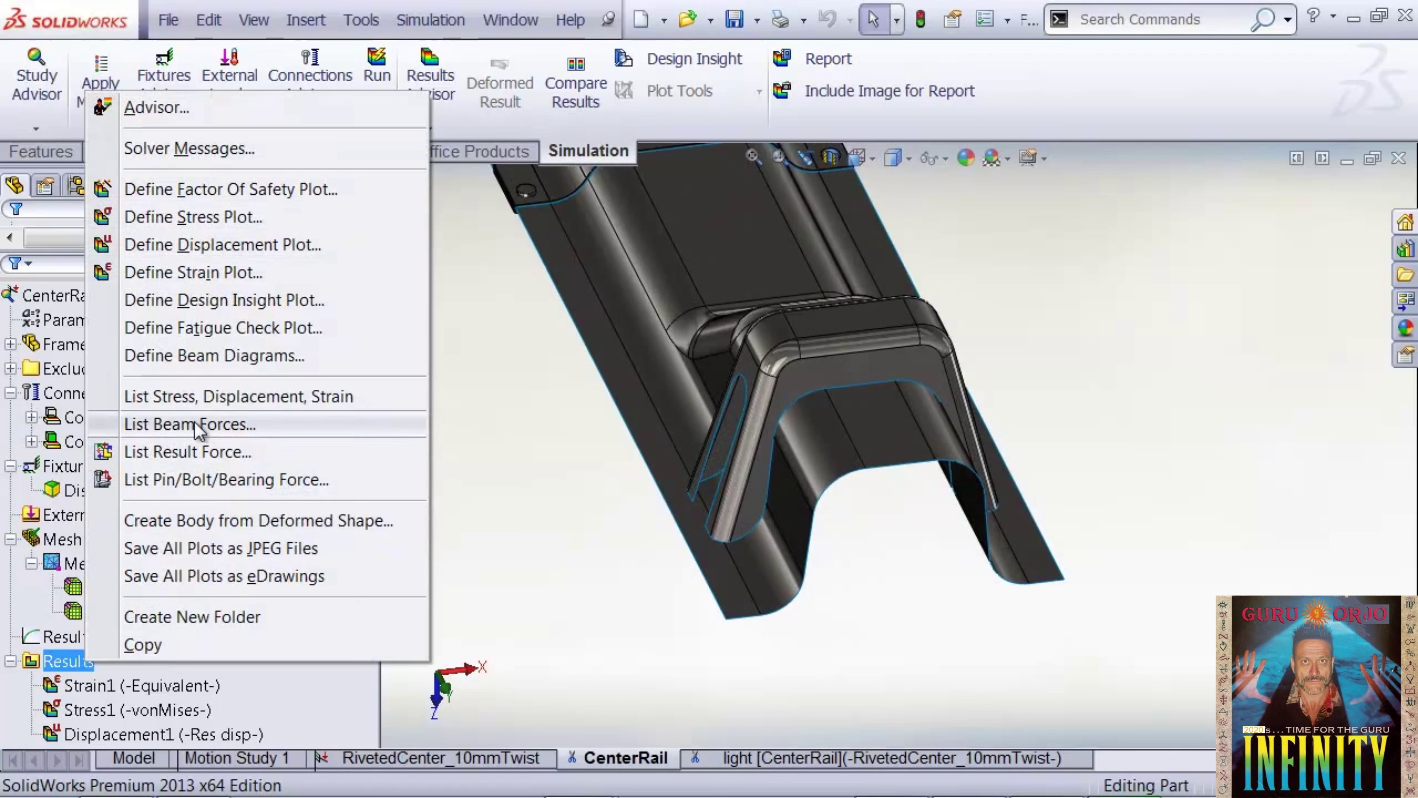
{"action": "left_click", "coordinate": [202, 451]}
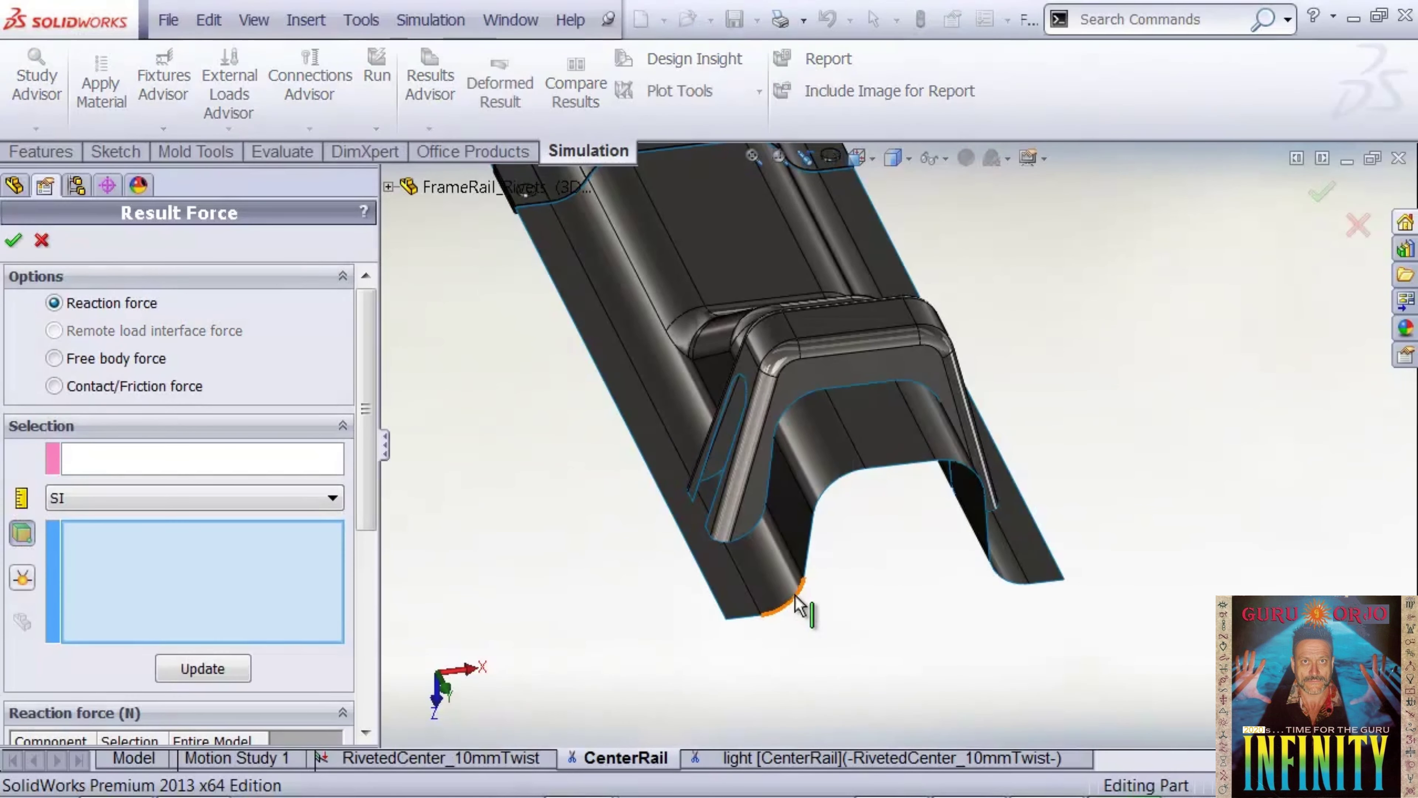
{"action": "right_click", "coordinate": [795, 595]}
{"action": "left_click", "coordinate": [902, 462]}
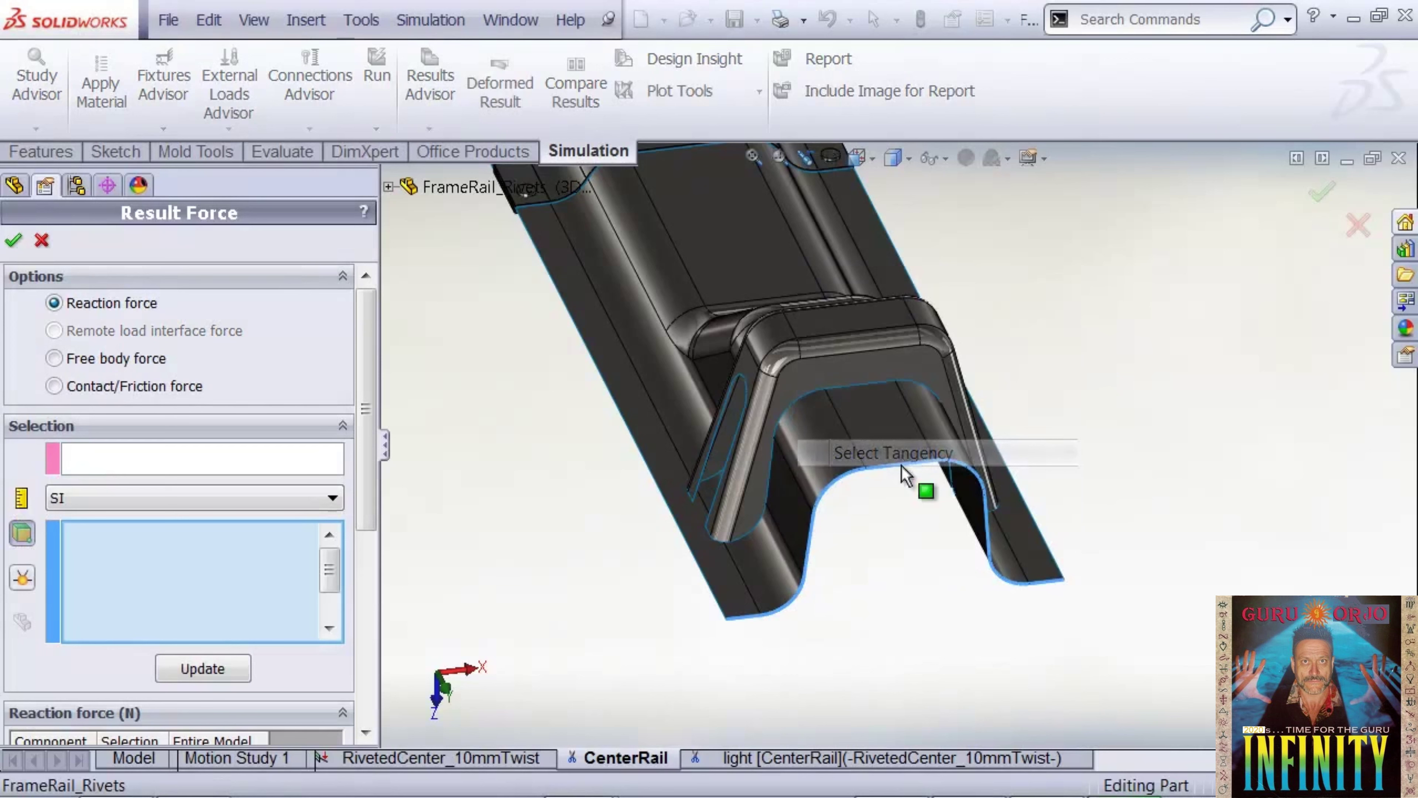
{"action": "scroll", "coordinate": [224, 559], "scroll_direction": "down", "scroll_amount": 2}
{"action": "left_click", "coordinate": [202, 574]}
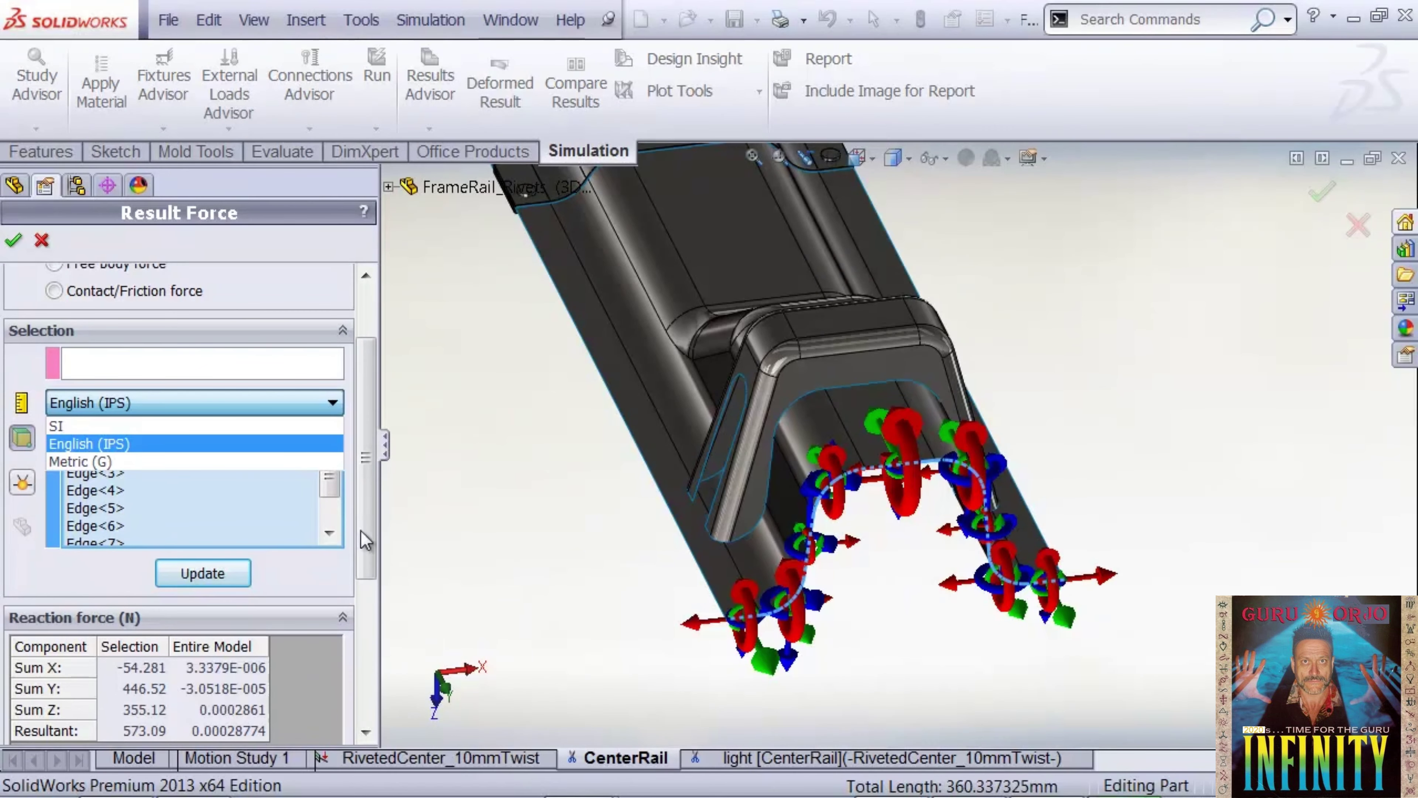
{"action": "left_click_drag", "start_coordinate": [361, 532], "coordinate": [366, 581]}
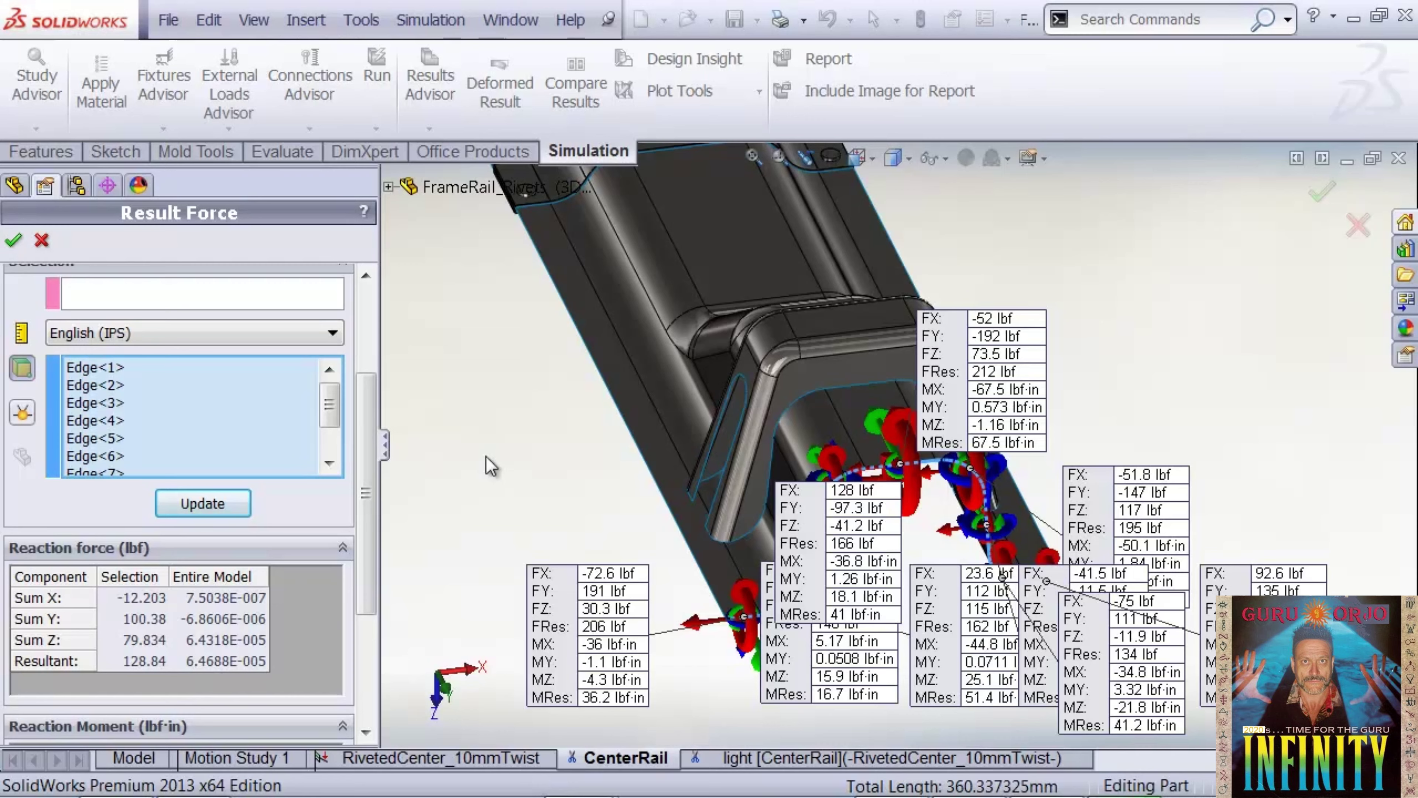
{"action": "scroll", "coordinate": [557, 437], "scroll_direction": "up", "scroll_amount": 5}
{"action": "middle_click_drag", "start_coordinate": [557, 439], "coordinate": [702, 434]}
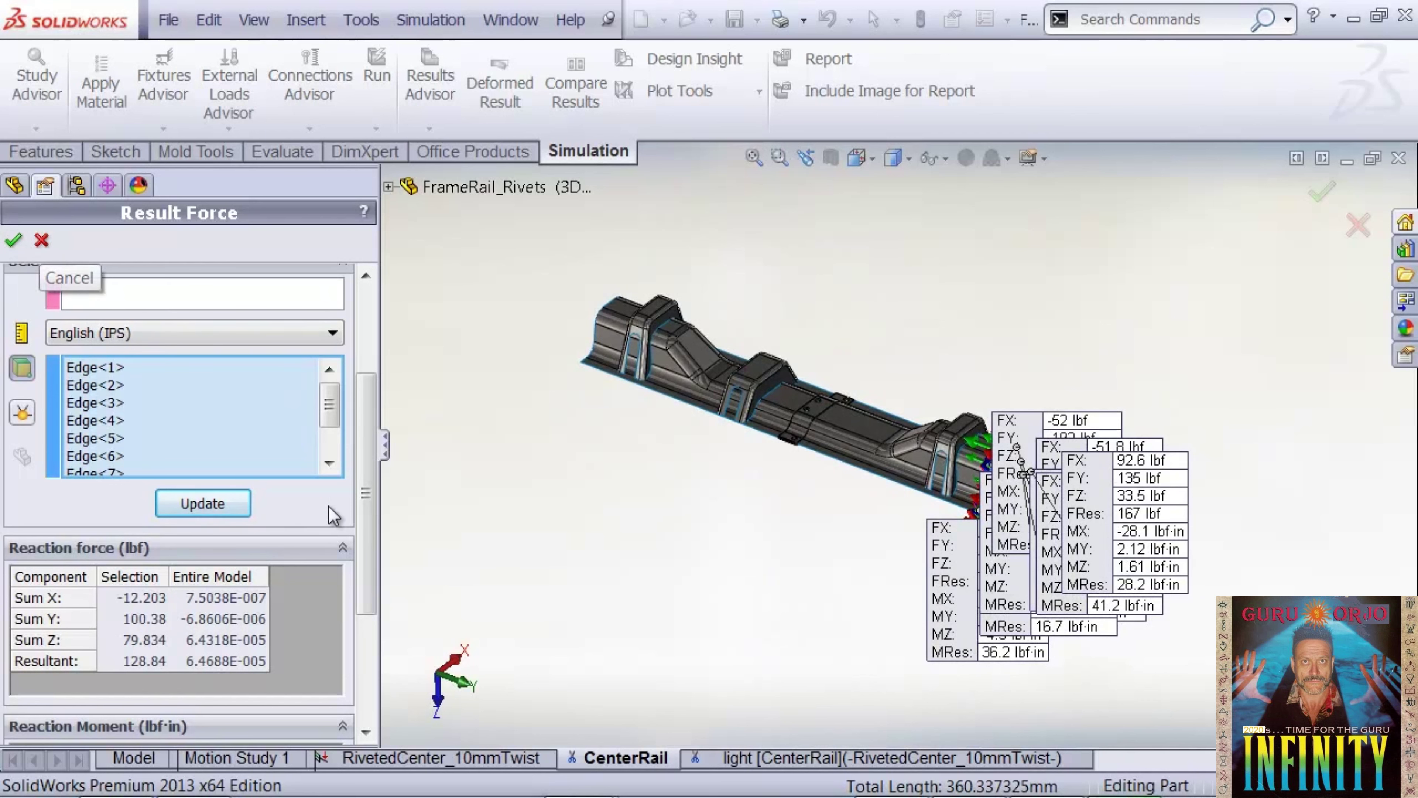
{"action": "middle_click_drag", "start_coordinate": [599, 453], "coordinate": [592, 481]}
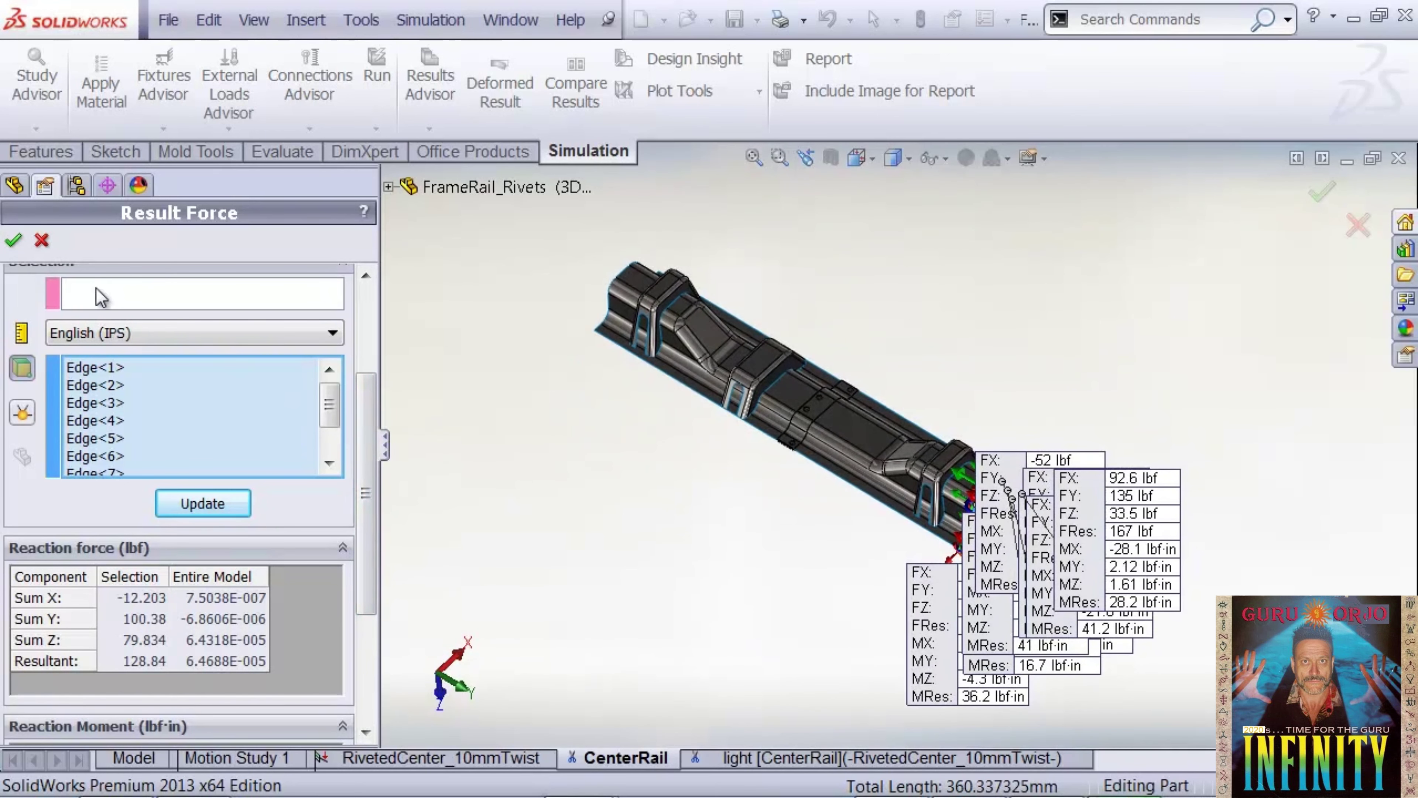
{"action": "left_click", "coordinate": [41, 241]}
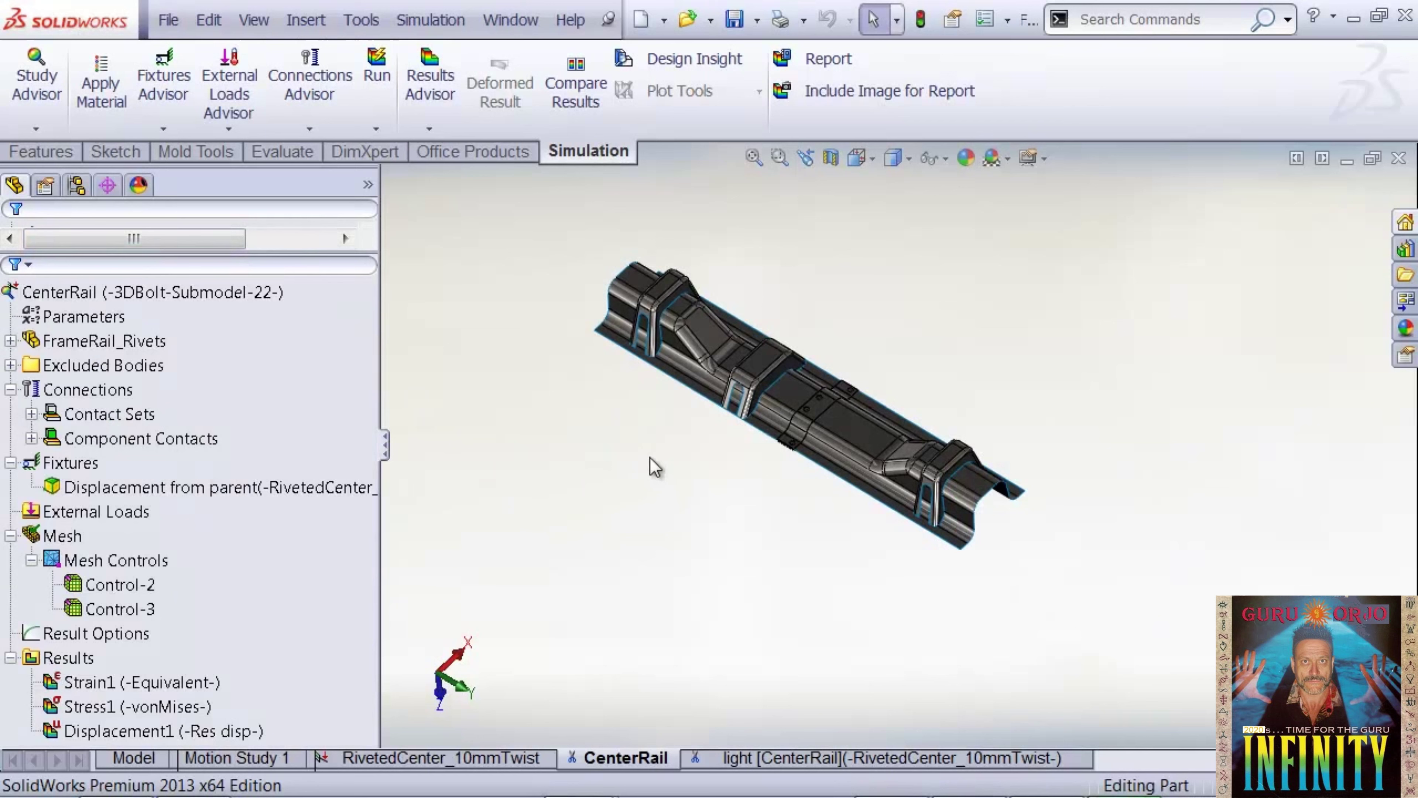
{"action": "mouse_move", "coordinate": [656, 466]}
{"action": "middle_mouse_down", "text": "ctrl"}
{"action": "mouse_move", "coordinate": [675, 447]}
{"action": "mouse_move", "coordinate": [670, 466]}
{"action": "middle_mouse_up", "text": "ctrl"}
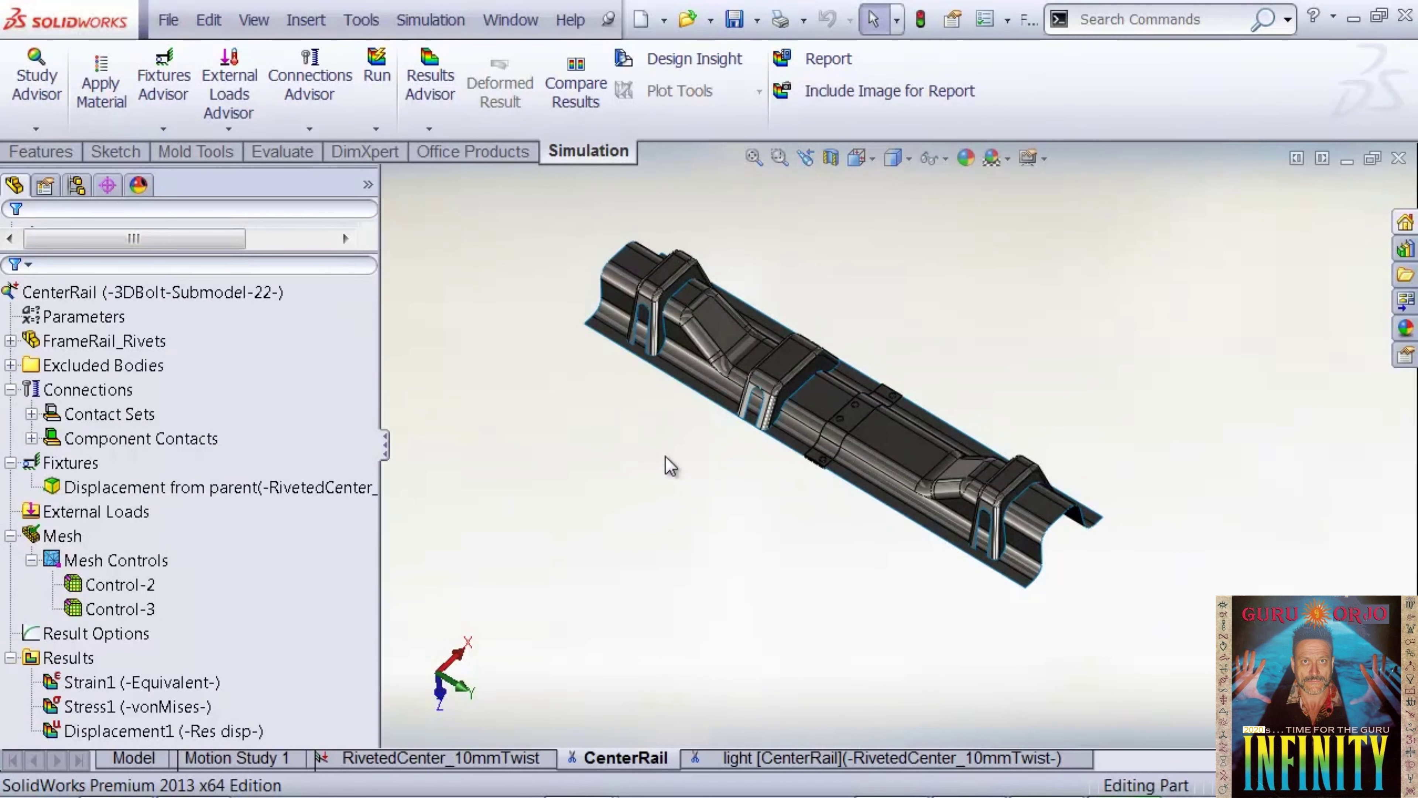